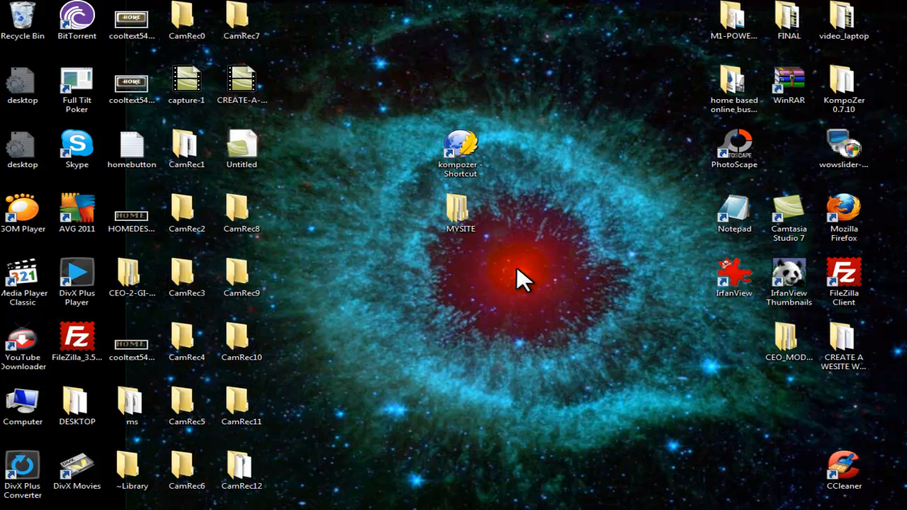
# Launch KompoZer from its desktop shortcut, allow it to run, and dismiss the tips window with tips at startup turned off
pyautogui.click(452, 146)
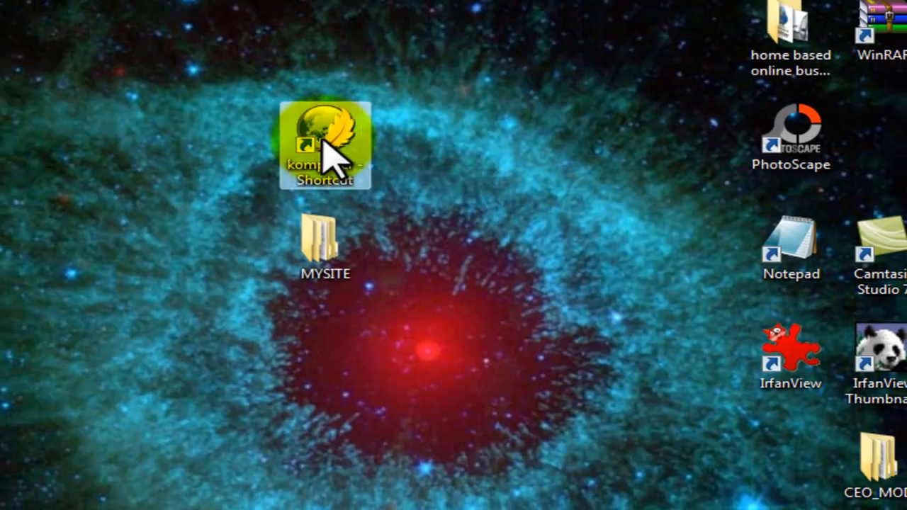
pyautogui.doubleClick(323, 152)
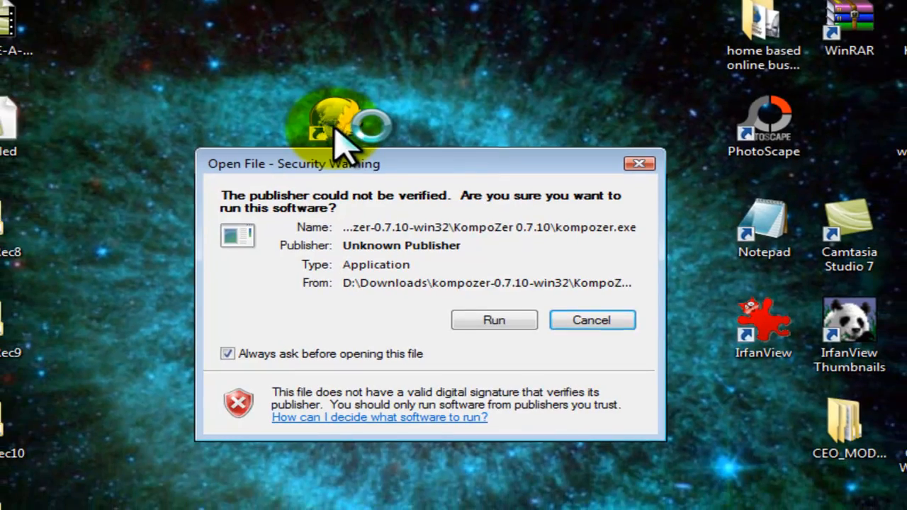
pyautogui.click(499, 323)
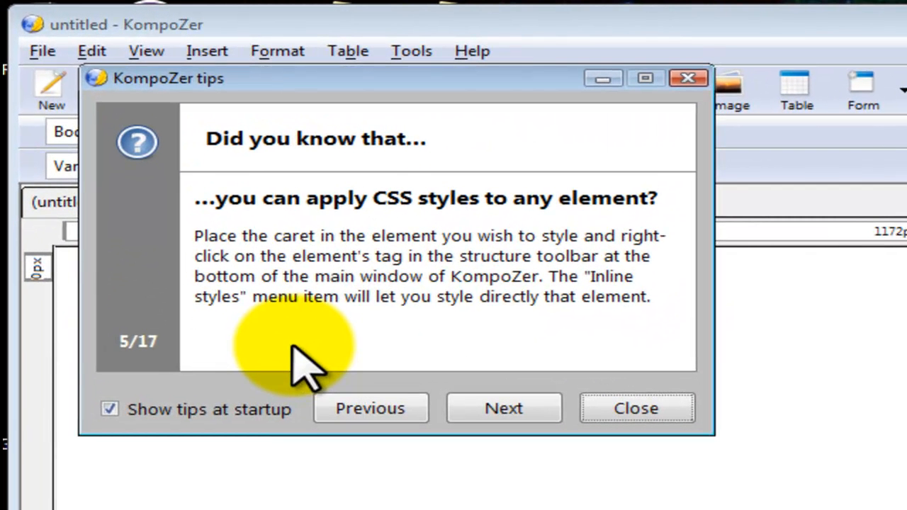
pyautogui.click(110, 409)
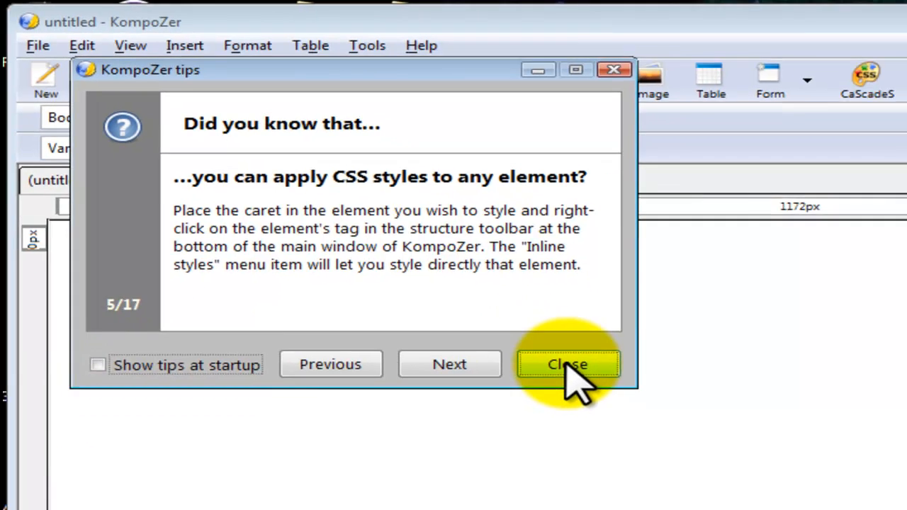
pyautogui.click(636, 409)
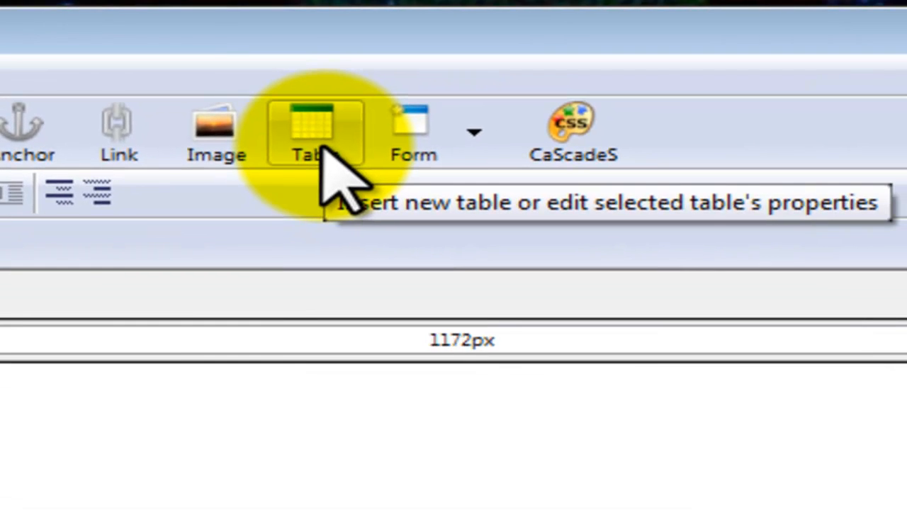
# Insert a table with 1 row and 1 column, 800 pixels wide, with a border of 15
pyautogui.click(323, 149)
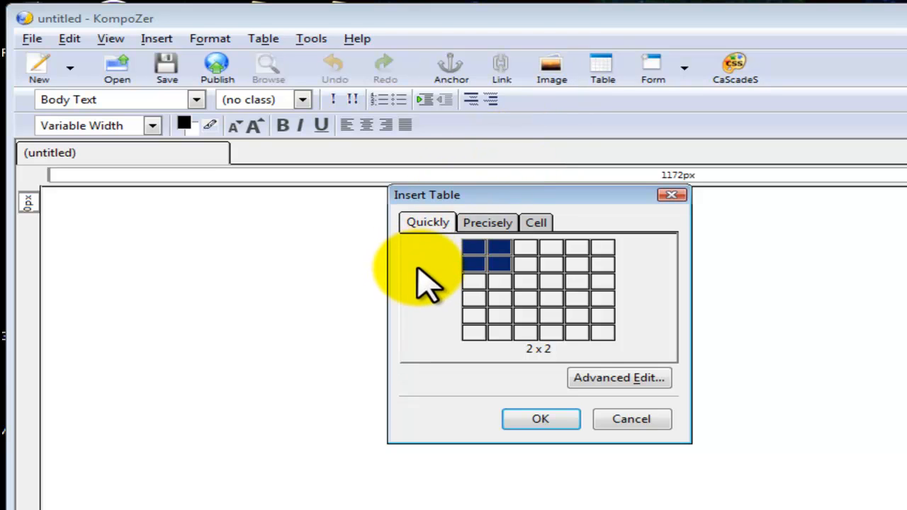
pyautogui.click(489, 223)
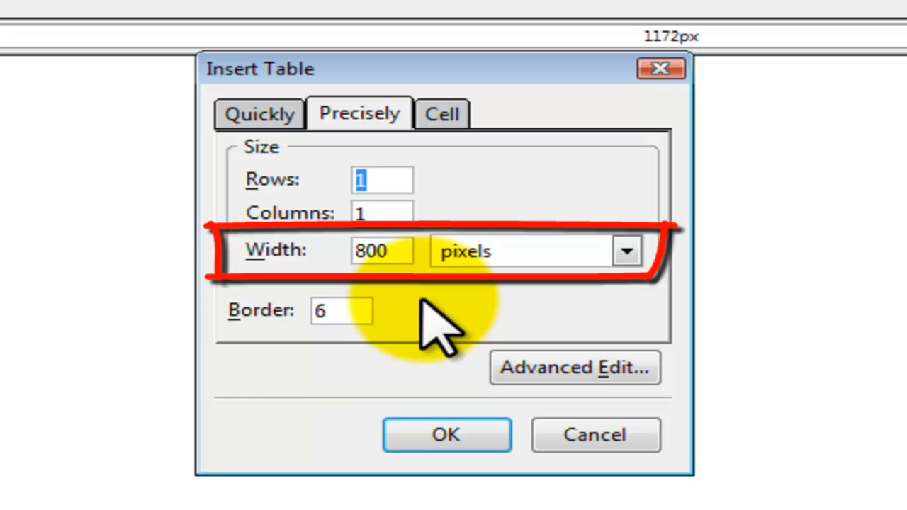
pyautogui.click(342, 310)
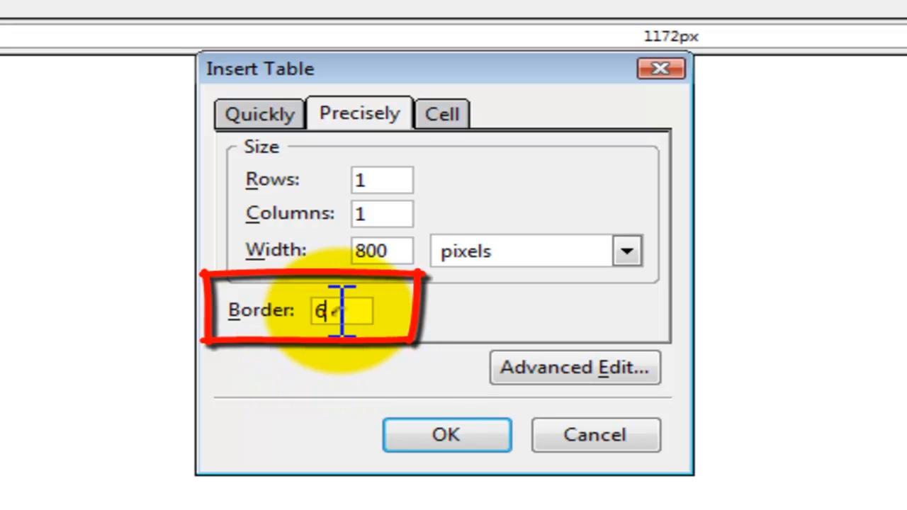
pyautogui.moveTo(344, 309); pyautogui.dragTo(309, 312)
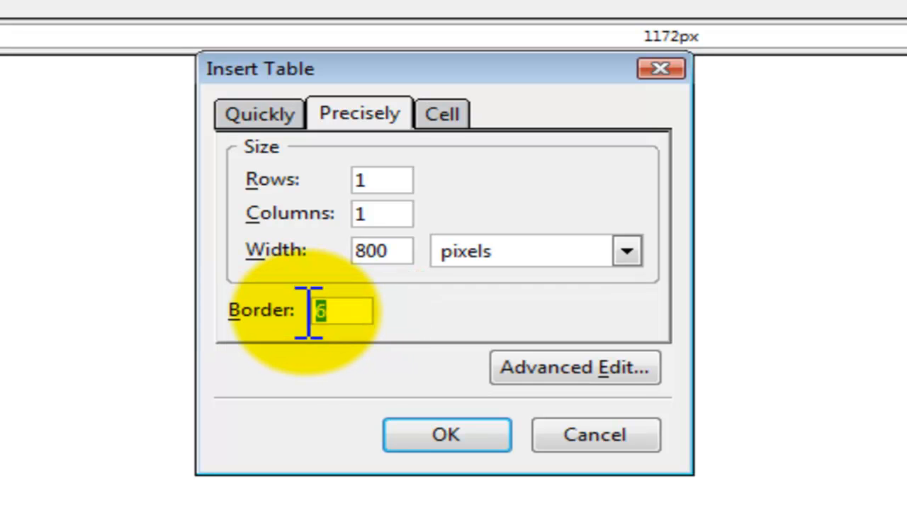
pyautogui.write('15')
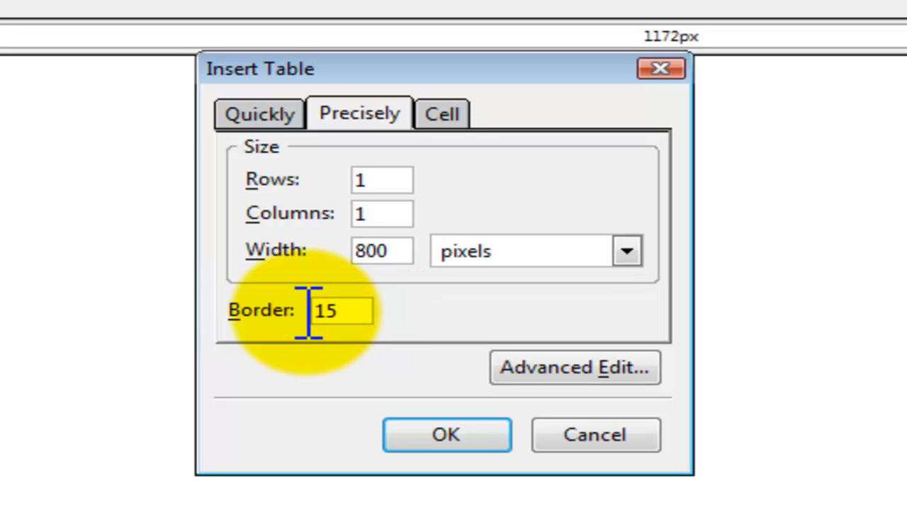
pyautogui.click(261, 115)
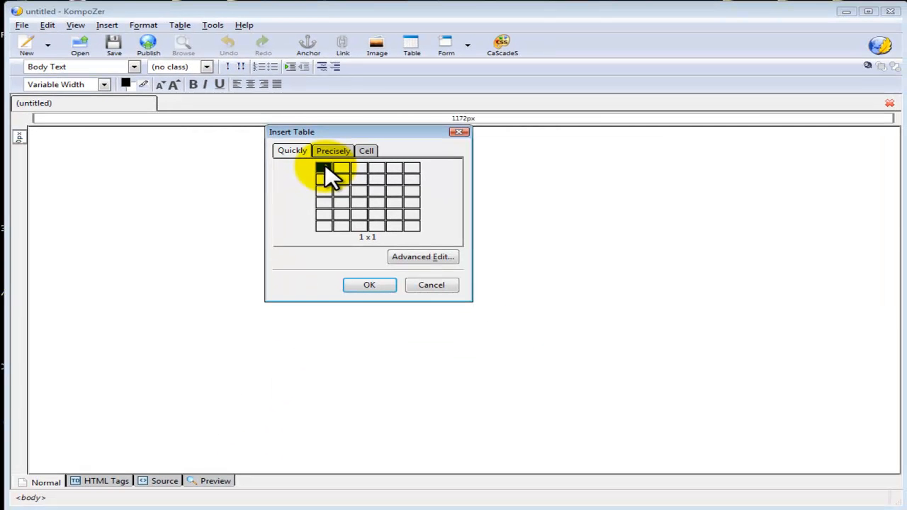
pyautogui.click(324, 168)
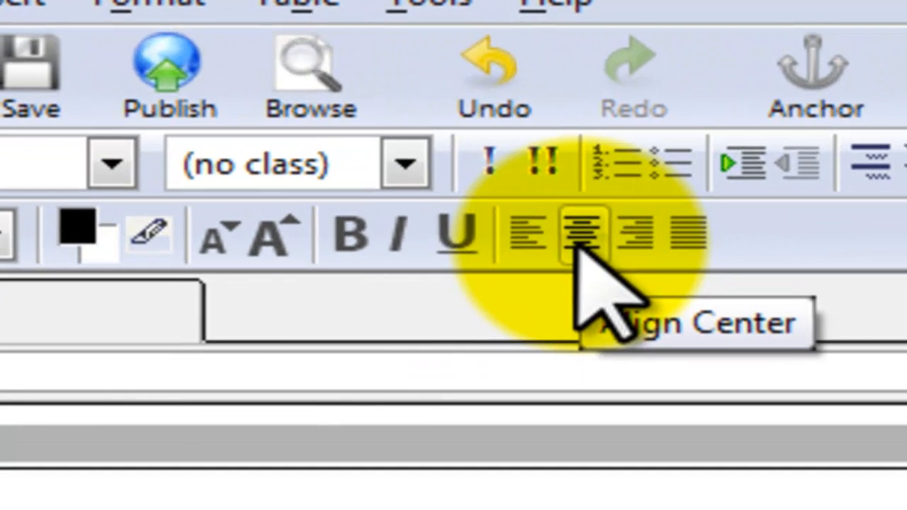
# Centre the new table horizontally on the page
pyautogui.click(581, 245)
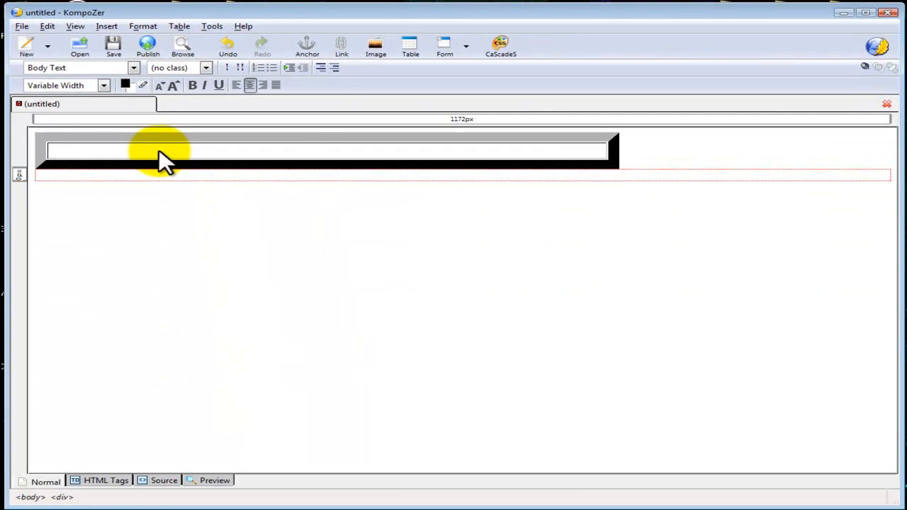
pyautogui.click(163, 159)
pyautogui.click(250, 84)
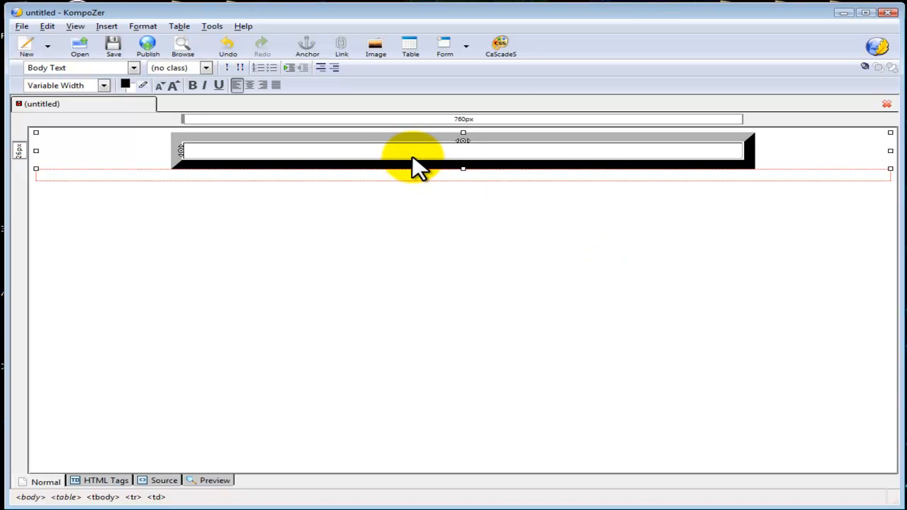
# Add blank lines inside the table cell until it is about 406 px tall
pyautogui.press('Return')
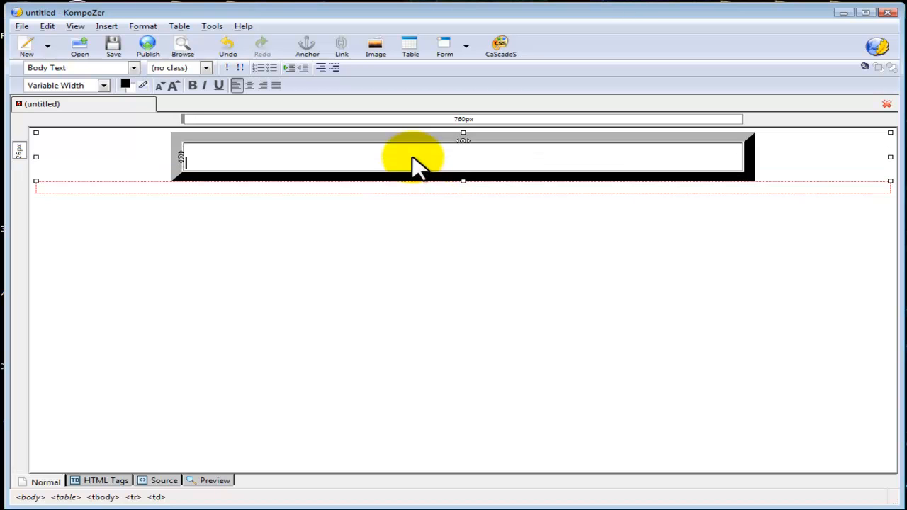
pyautogui.press('Return')
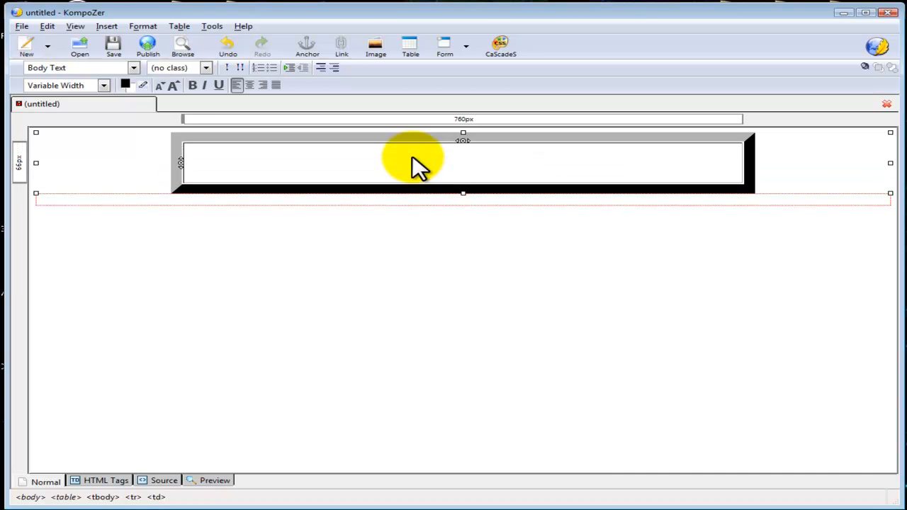
pyautogui.press('Return')
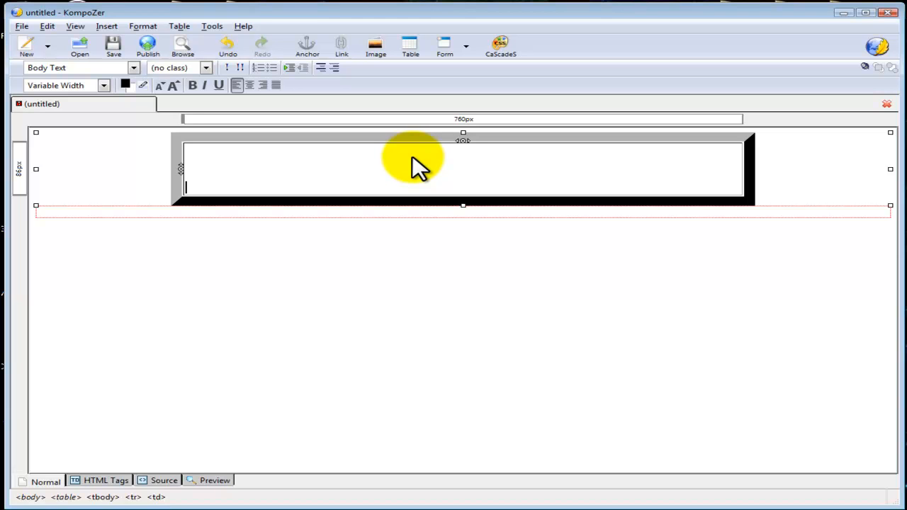
pyautogui.press('Return')
pyautogui.press('Return')
pyautogui.press('Return')
pyautogui.press('Return')
pyautogui.press('Return')
pyautogui.press('Return')
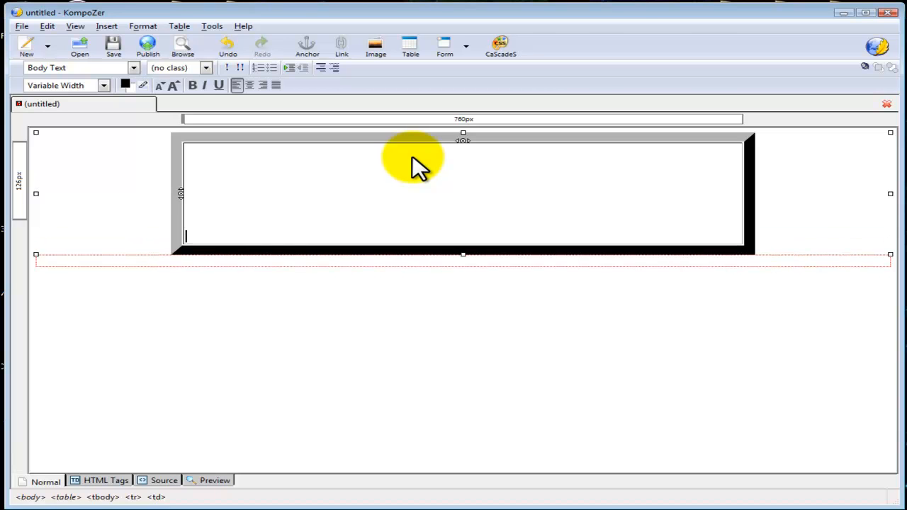
pyautogui.press('Return')
pyautogui.press('Return')
pyautogui.press('Return')
pyautogui.press('Return')
pyautogui.press('Return')
pyautogui.press('Return')
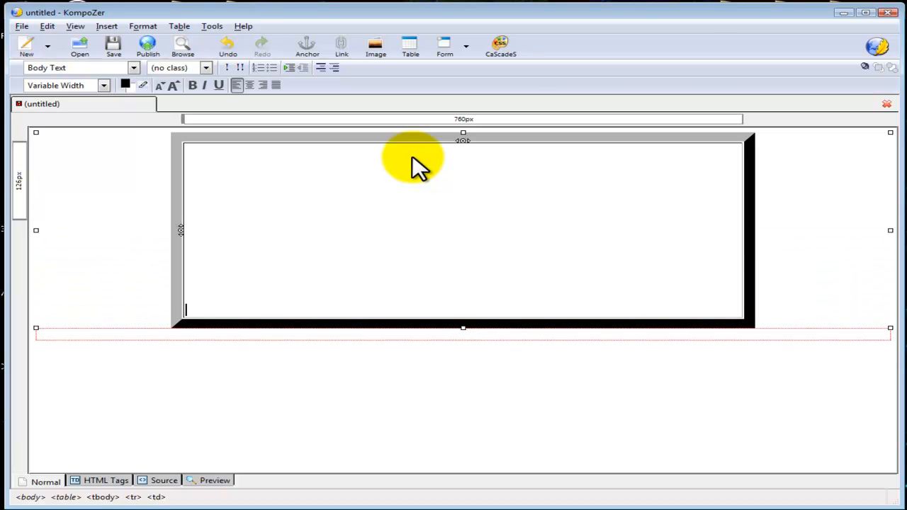
pyautogui.press('Return')
pyautogui.press('Return')
pyautogui.press('Return')
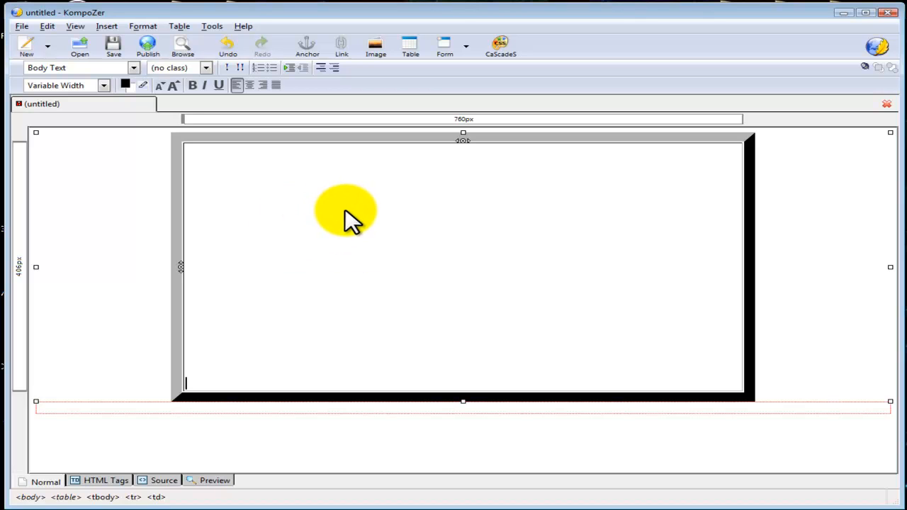
# Set the table cell's background colour to the last-picked orange, #FF6600, and apply it
pyautogui.click(307, 250)
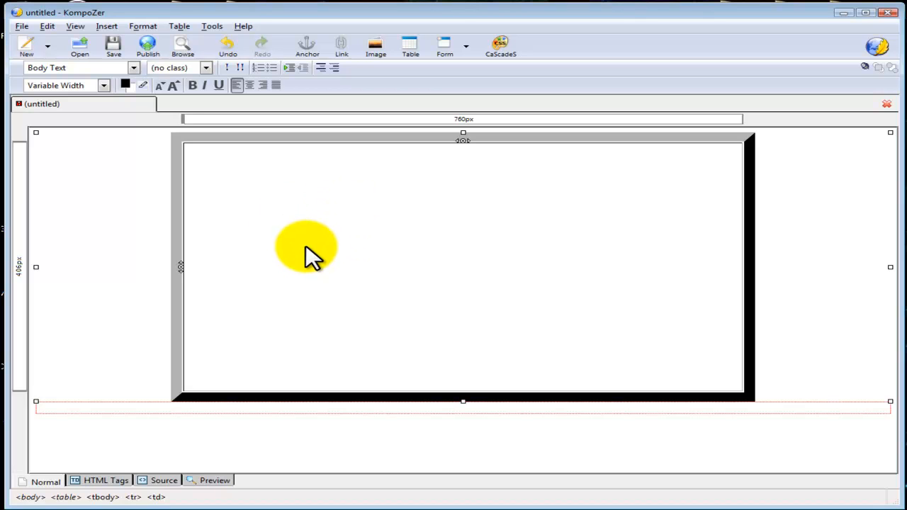
pyautogui.doubleClick(306, 246)
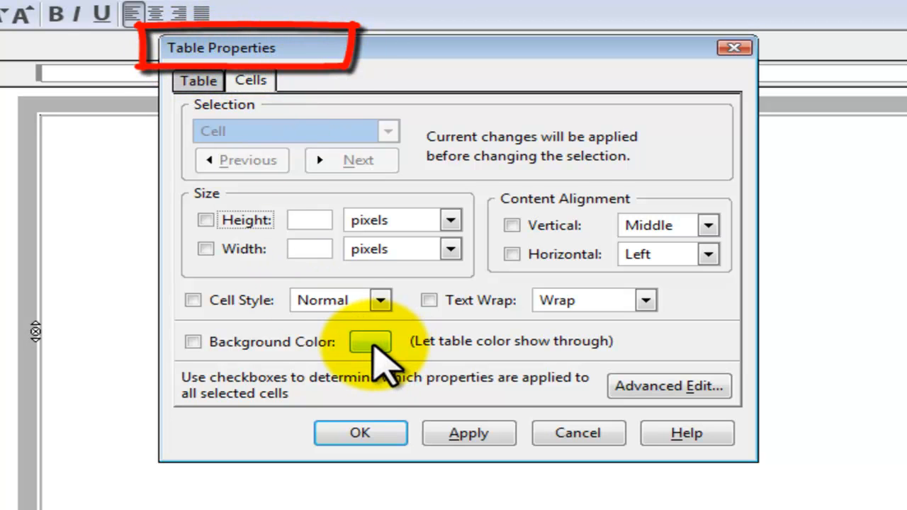
pyautogui.click(371, 343)
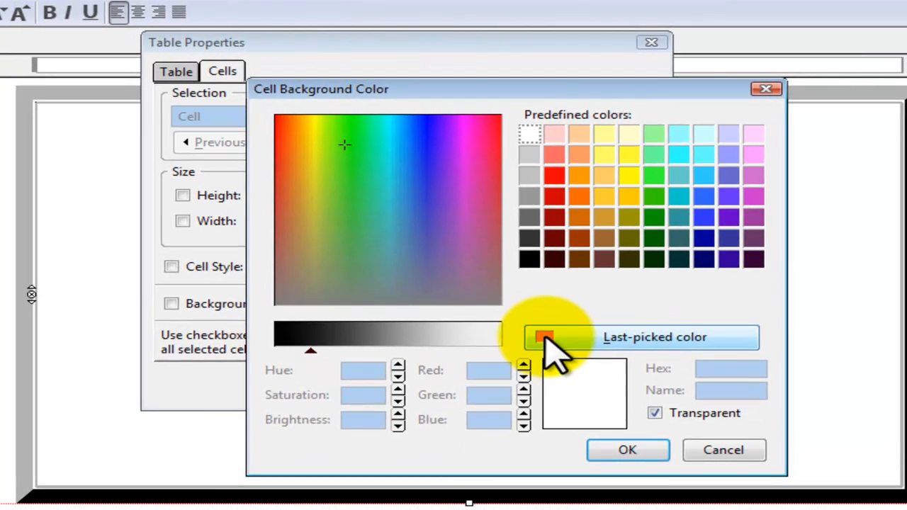
pyautogui.click(610, 372)
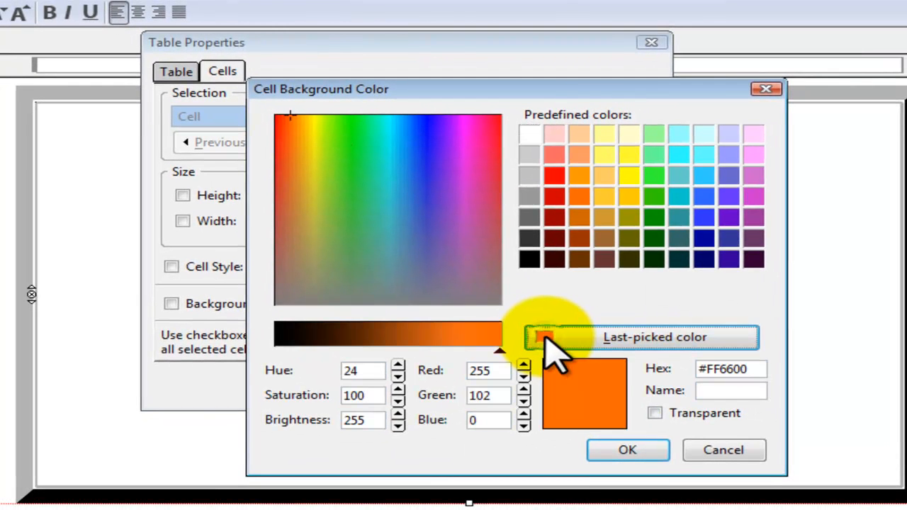
pyautogui.click(643, 455)
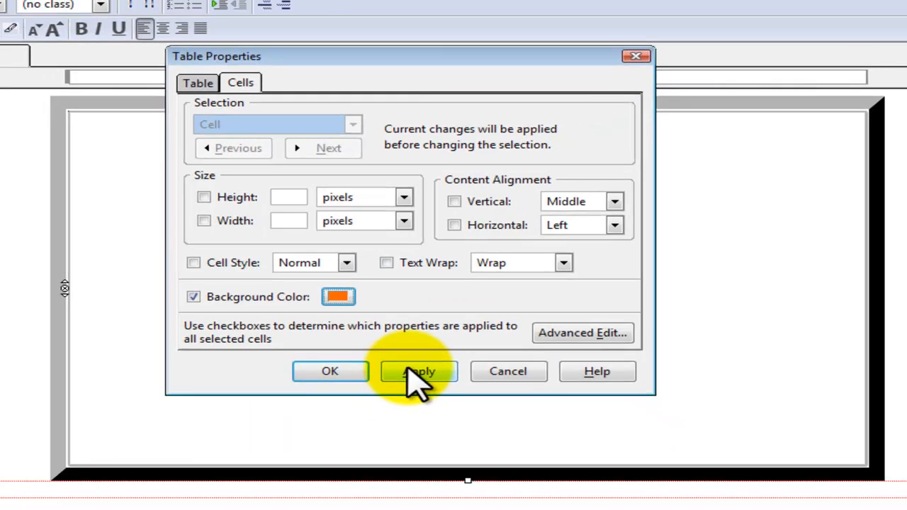
pyautogui.click(416, 384)
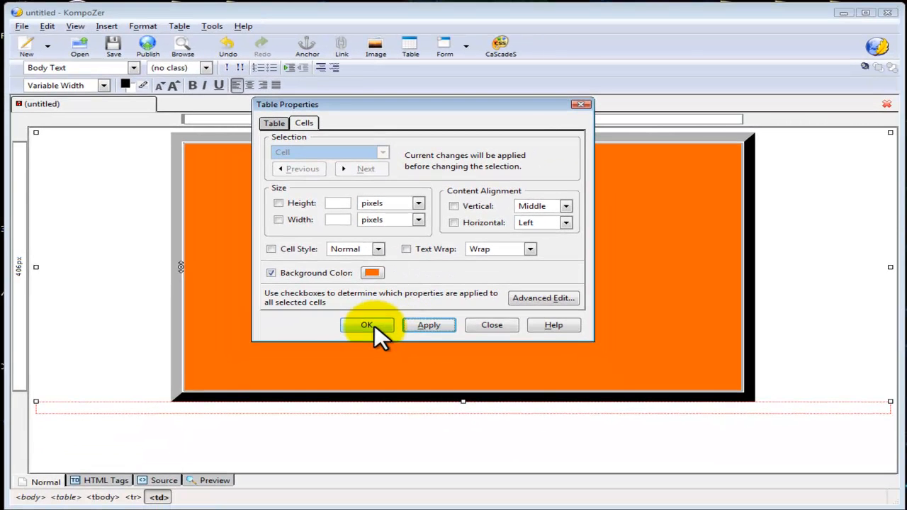
pyautogui.click(374, 325)
pyautogui.click(815, 244)
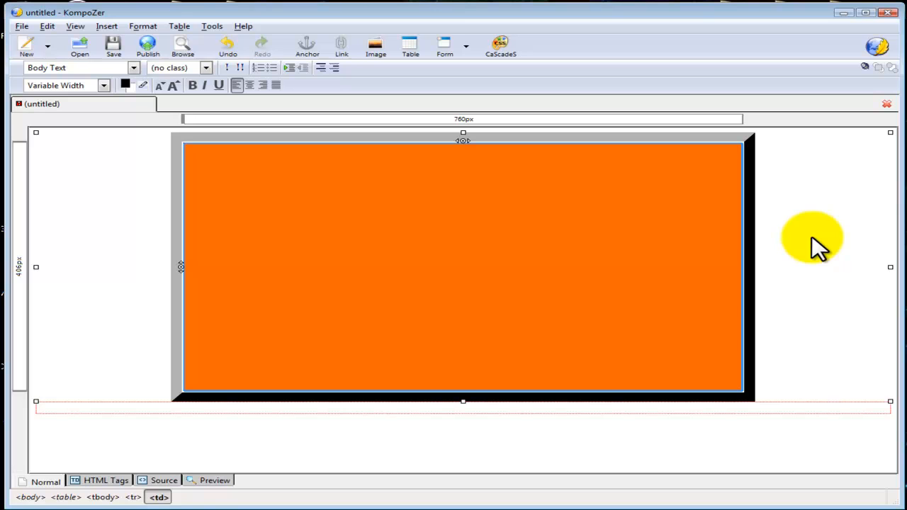
# Add five more blank lines in the orange cell to extend its height to about 506 px
pyautogui.click(595, 303)
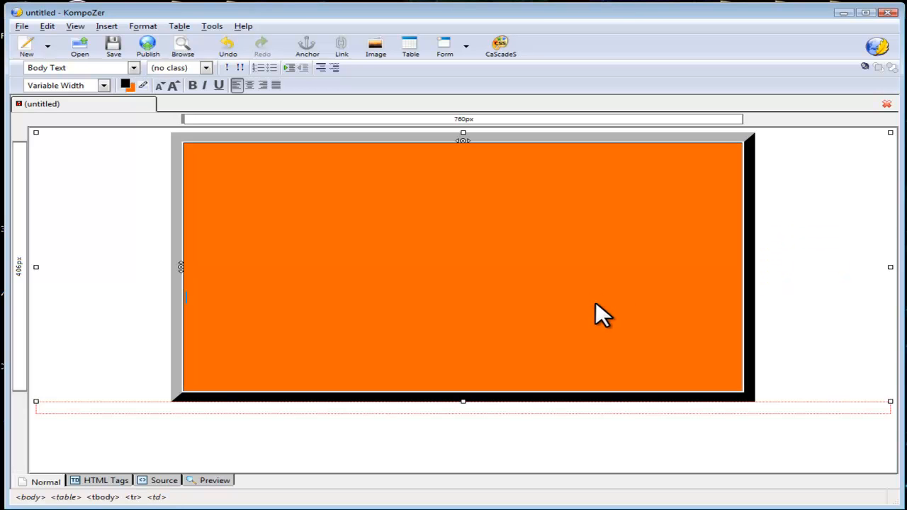
pyautogui.press('Return')
pyautogui.press('Return')
pyautogui.press('Return')
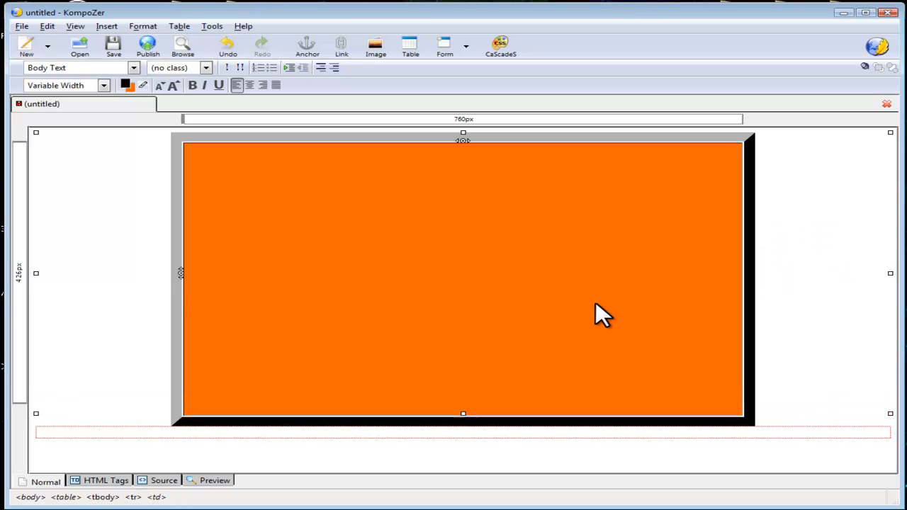
pyautogui.press('Return')
pyautogui.press('Return')
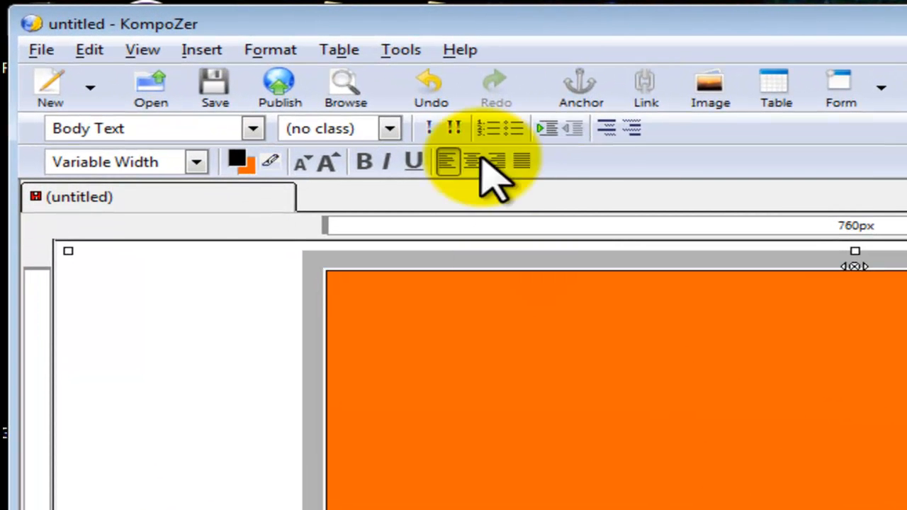
# Use custom page colours and set the page background to the predefined blue #3333FF
pyautogui.click(291, 48)
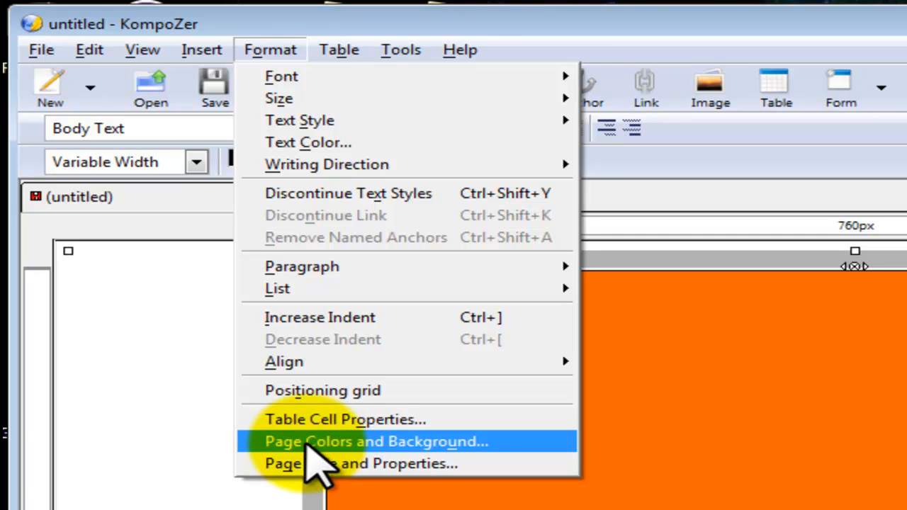
pyautogui.click(310, 445)
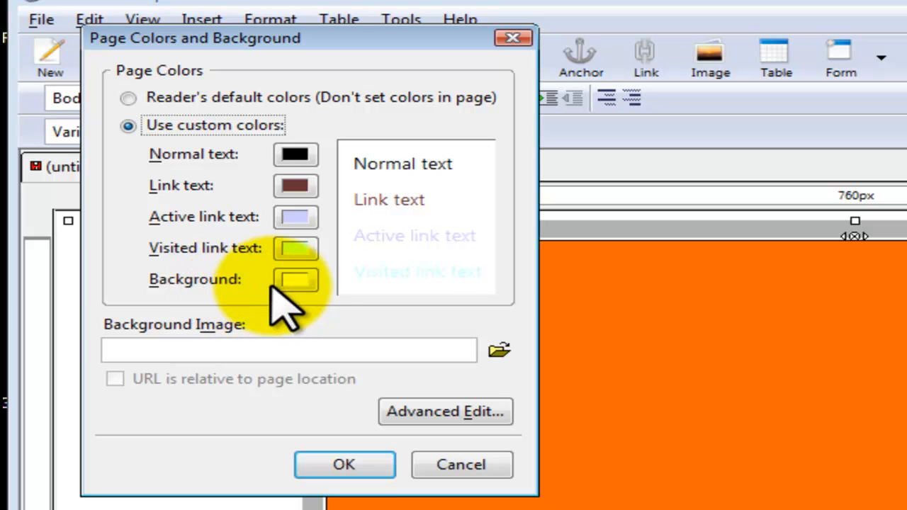
pyautogui.click(300, 281)
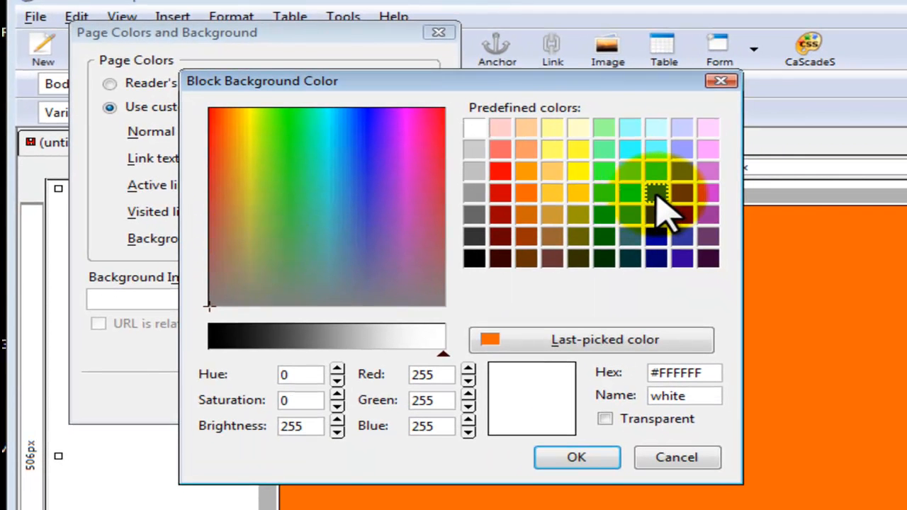
pyautogui.click(656, 214)
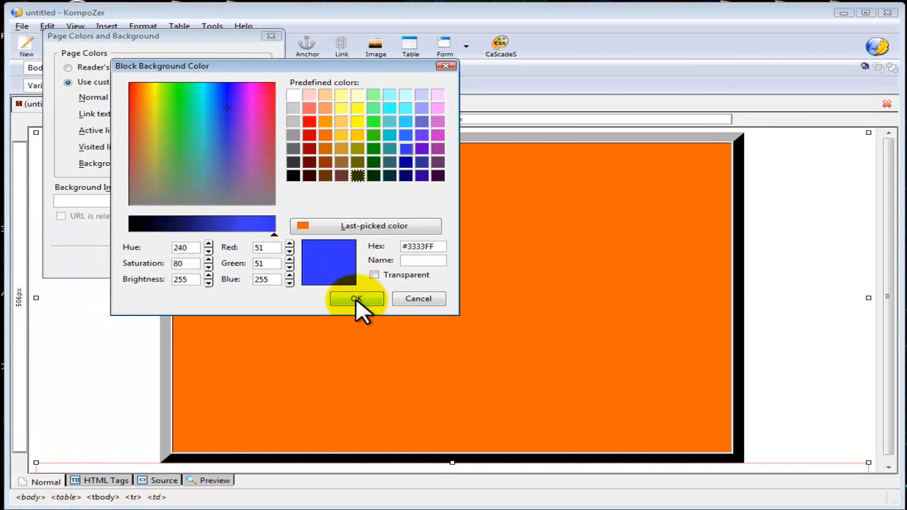
pyautogui.click(381, 317)
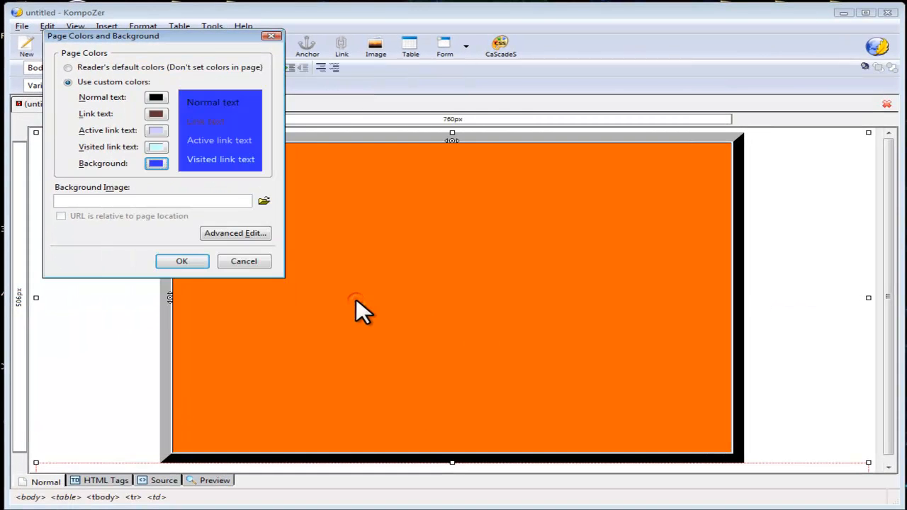
pyautogui.click(182, 261)
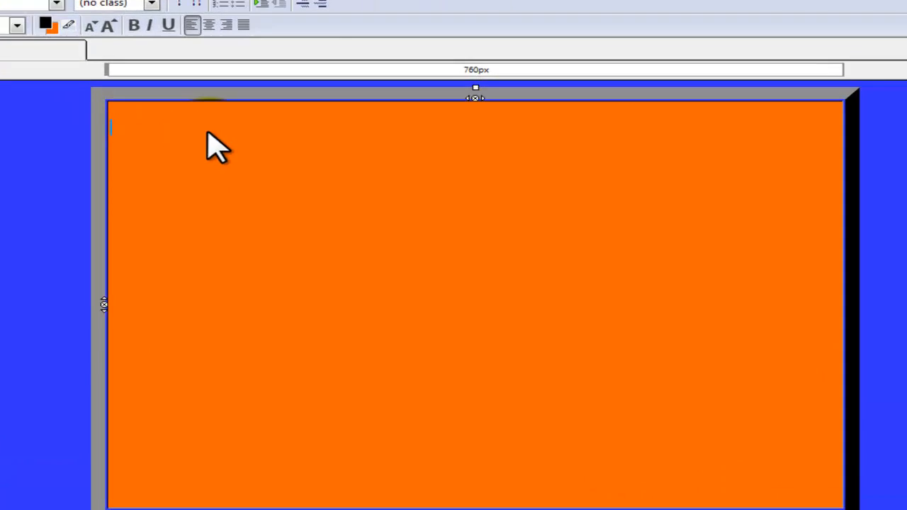
# Insert a nested table with one row and two columns at the upper end of the orange cell
pyautogui.rightClick(249, 173)
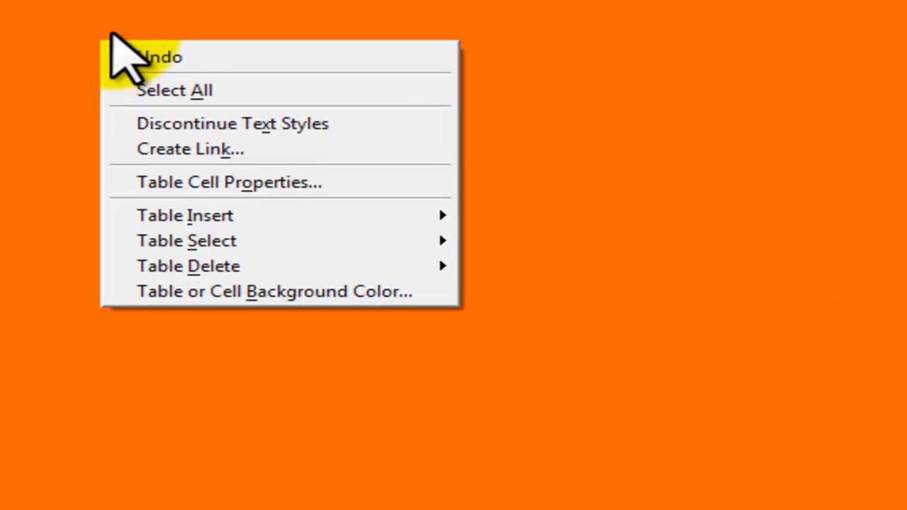
pyautogui.moveTo(333, 228)
pyautogui.moveTo(333, 212)
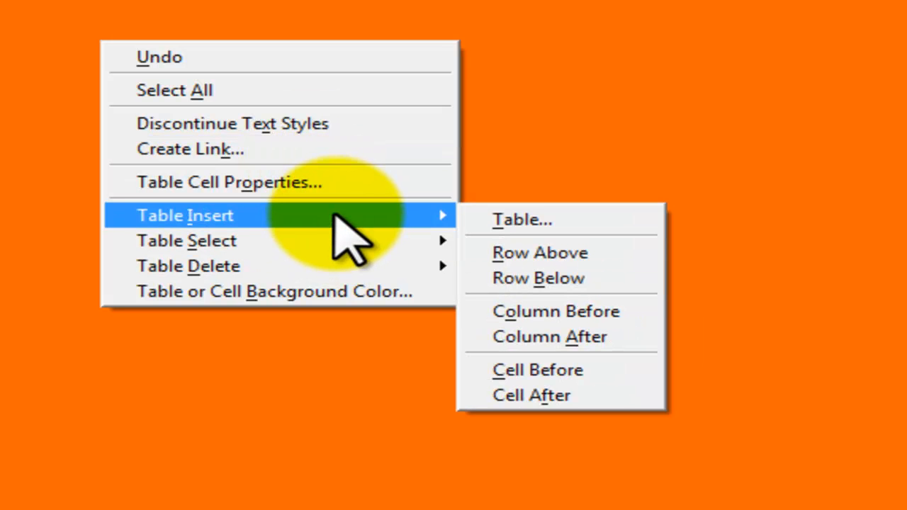
pyautogui.click(487, 220)
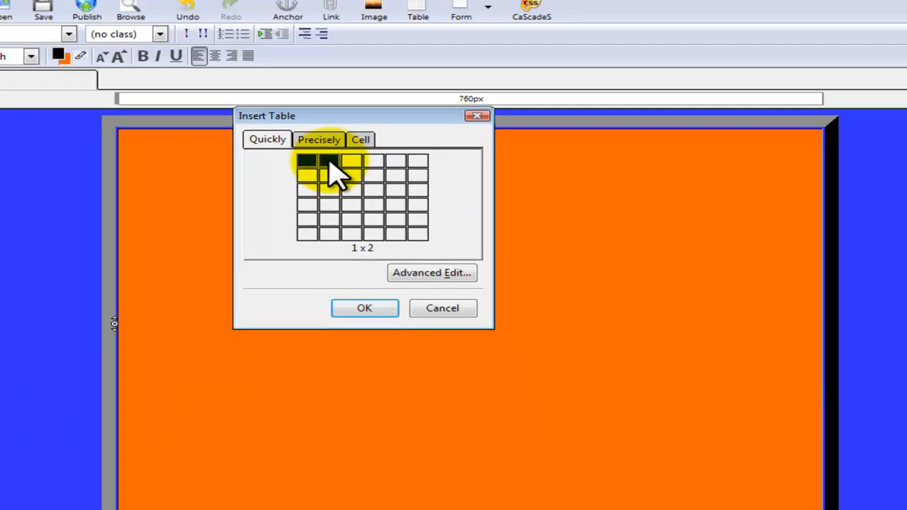
pyautogui.click(291, 135)
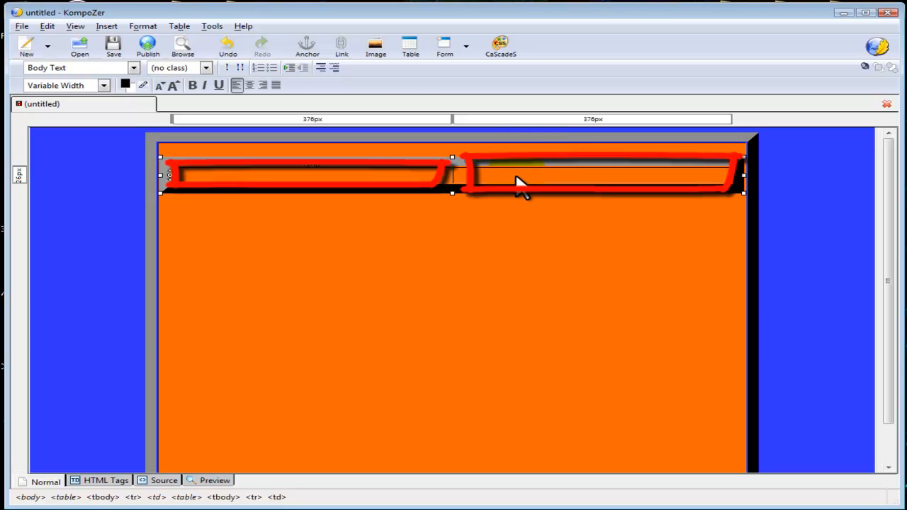
# Set the two-column table's background colour to white for the whole table and apply it
pyautogui.doubleClick(287, 171)
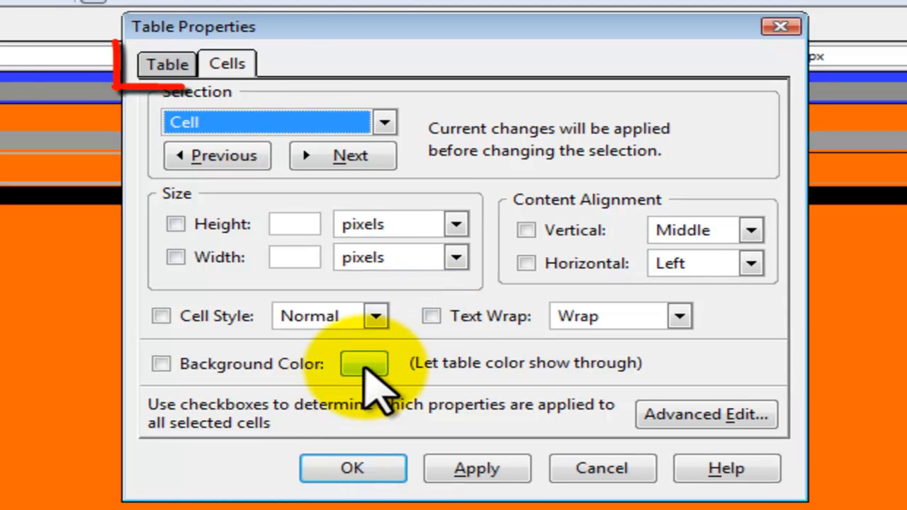
pyautogui.click(169, 64)
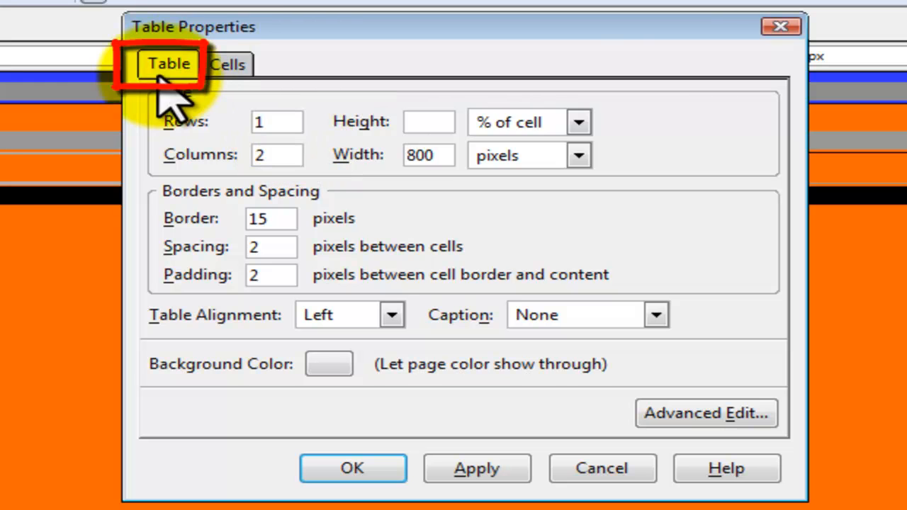
pyautogui.click(329, 363)
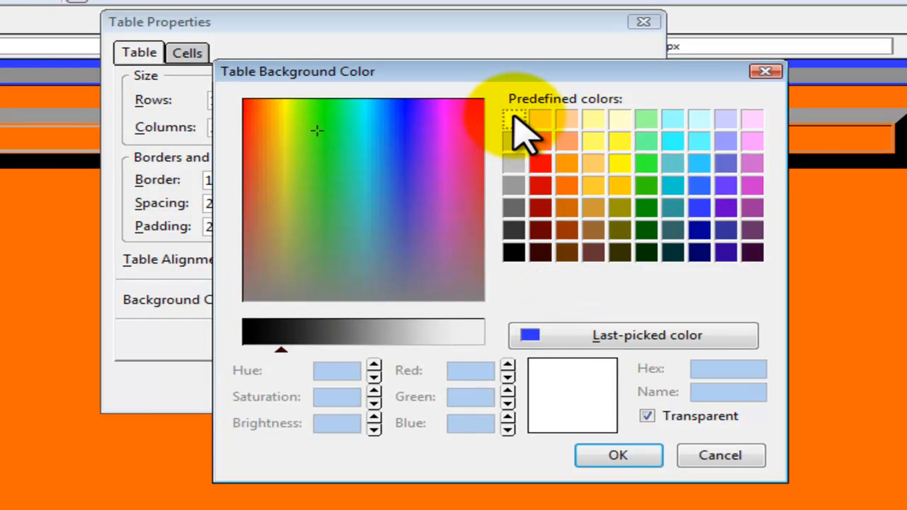
pyautogui.click(514, 119)
pyautogui.click(609, 461)
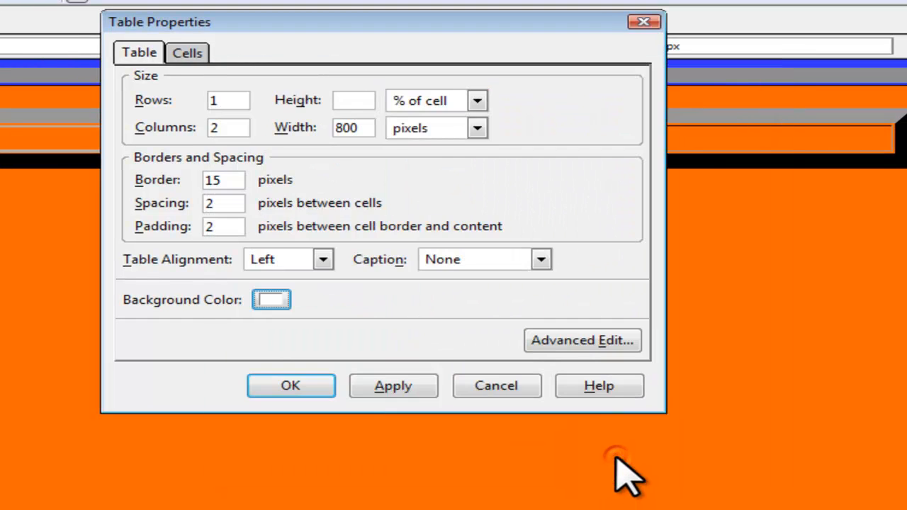
pyautogui.click(403, 383)
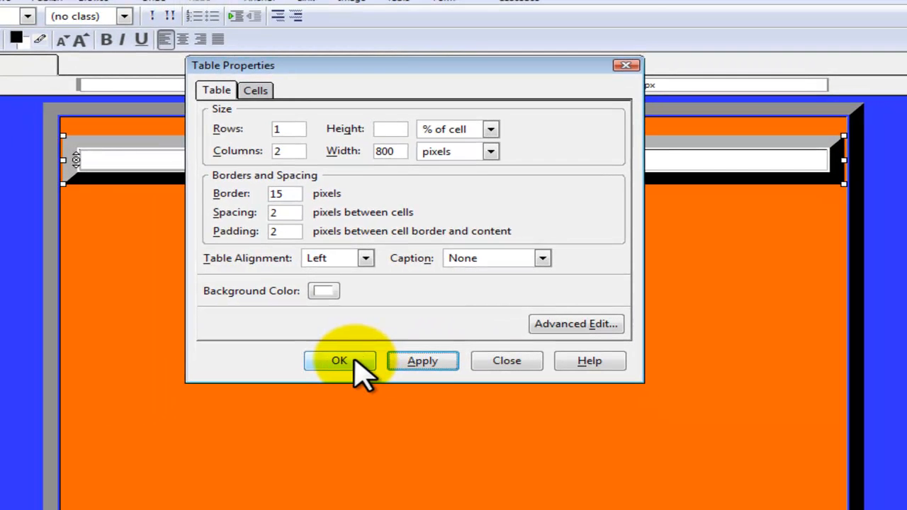
pyautogui.click(328, 382)
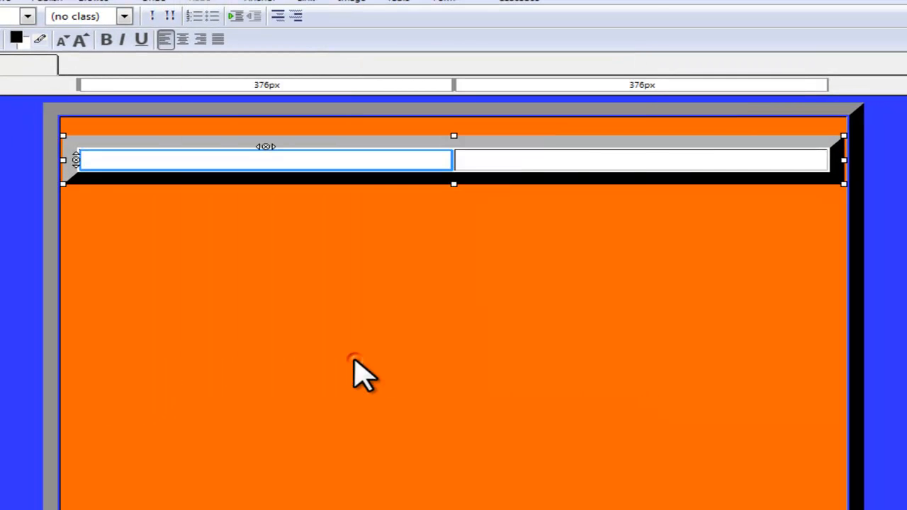
# Insert a table with one row and five columns in the orange cell, a few lines below the white two-column table
pyautogui.click(436, 159)
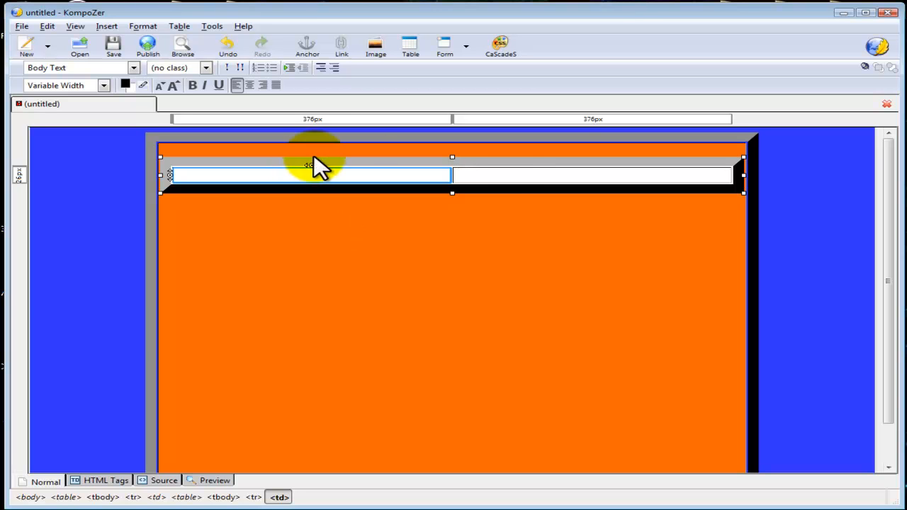
pyautogui.click(508, 178)
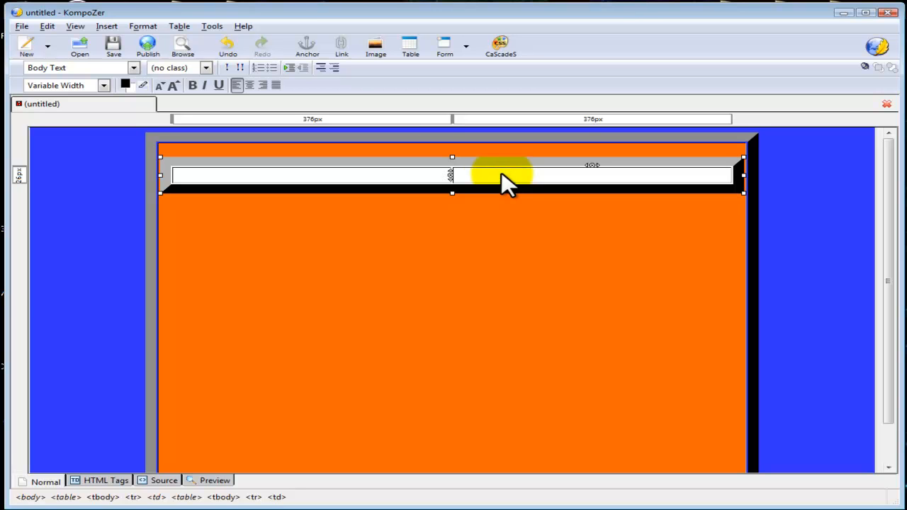
pyautogui.press('Down')
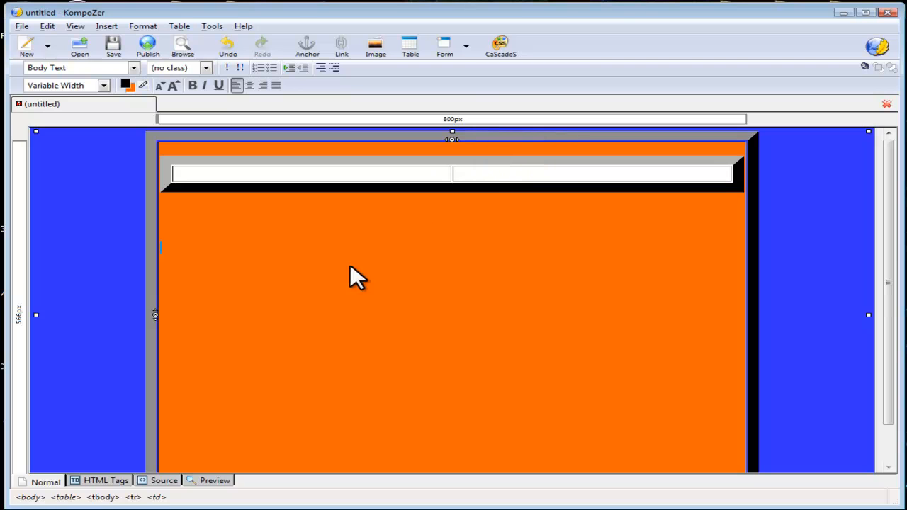
pyautogui.rightClick(290, 248)
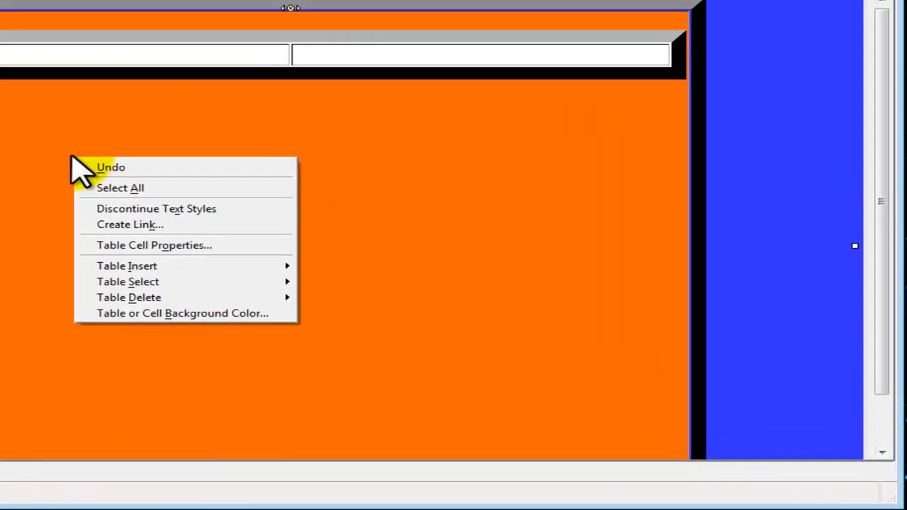
pyautogui.moveTo(207, 263)
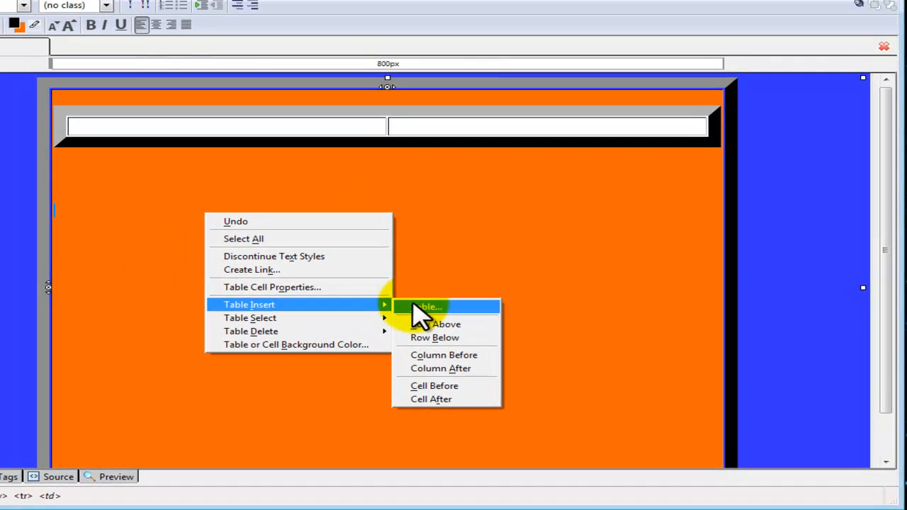
pyautogui.click(414, 306)
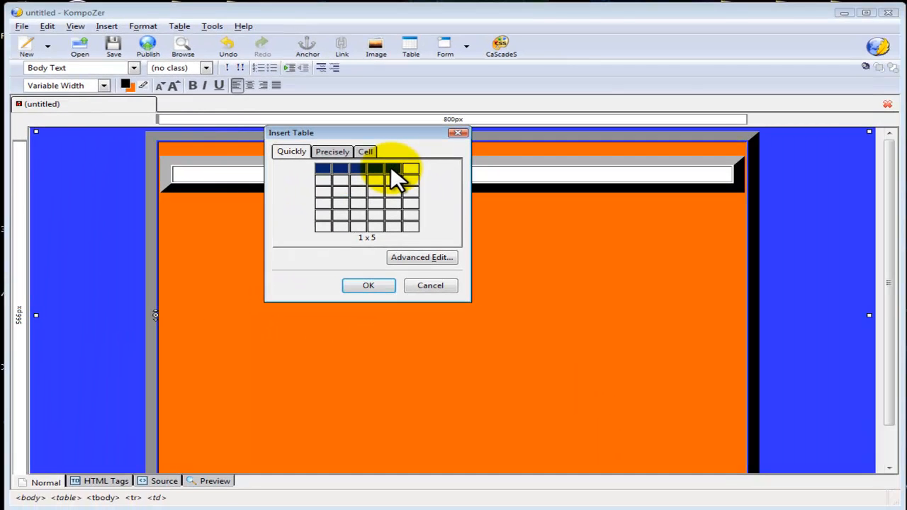
pyautogui.click(391, 169)
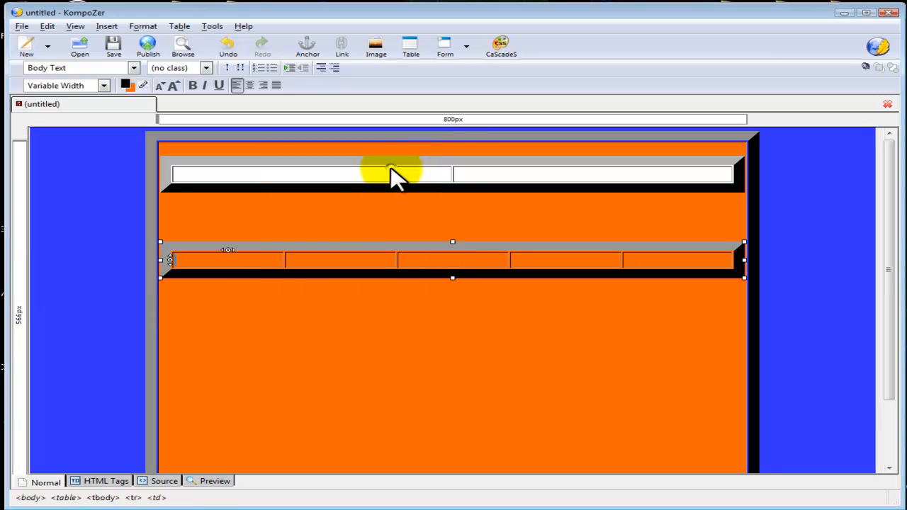
# Set the five-column table's background colour to the predefined blue #3366FF for the whole table and apply it
pyautogui.doubleClick(372, 258)
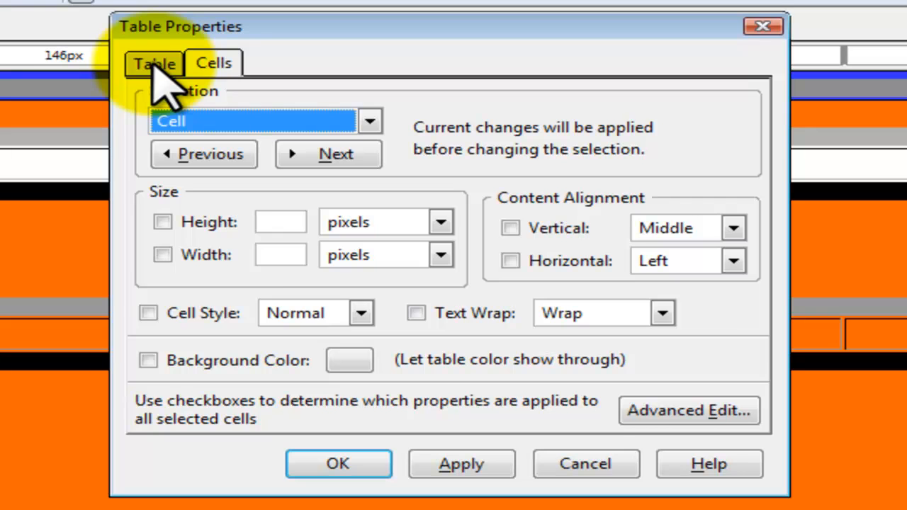
pyautogui.click(155, 65)
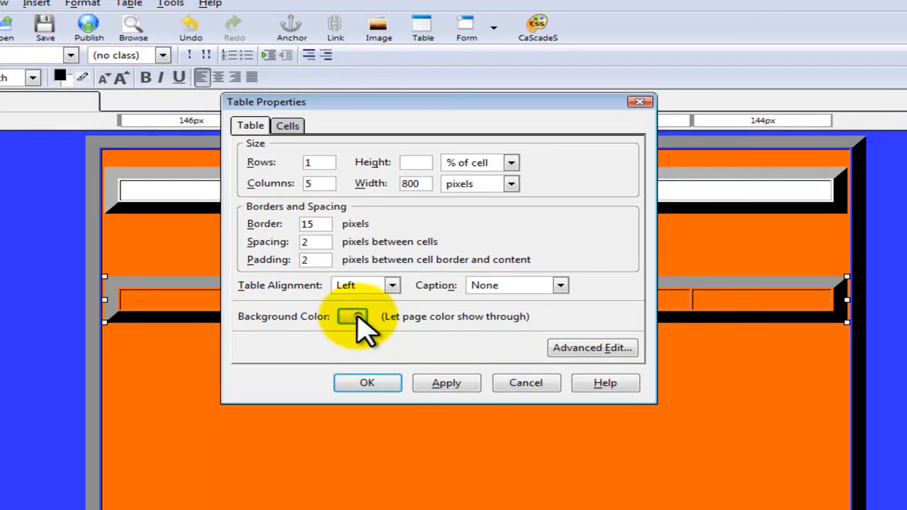
pyautogui.click(321, 362)
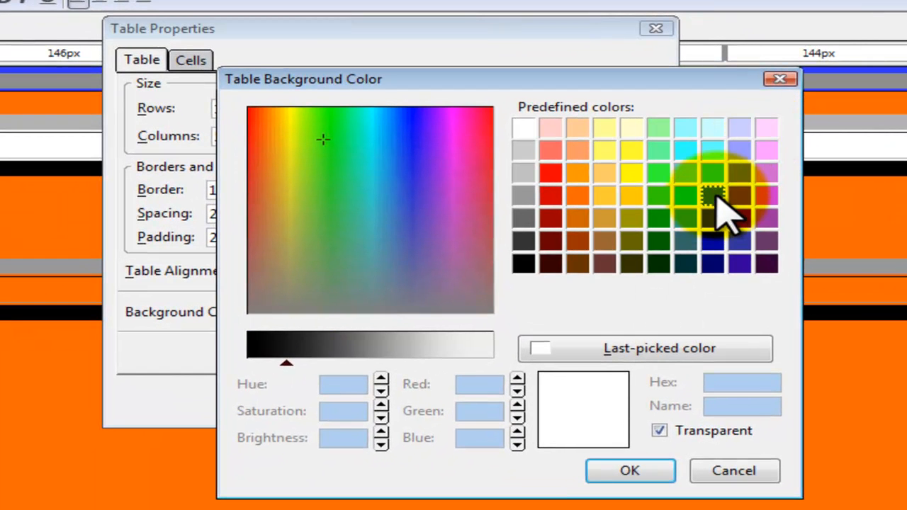
pyautogui.click(713, 196)
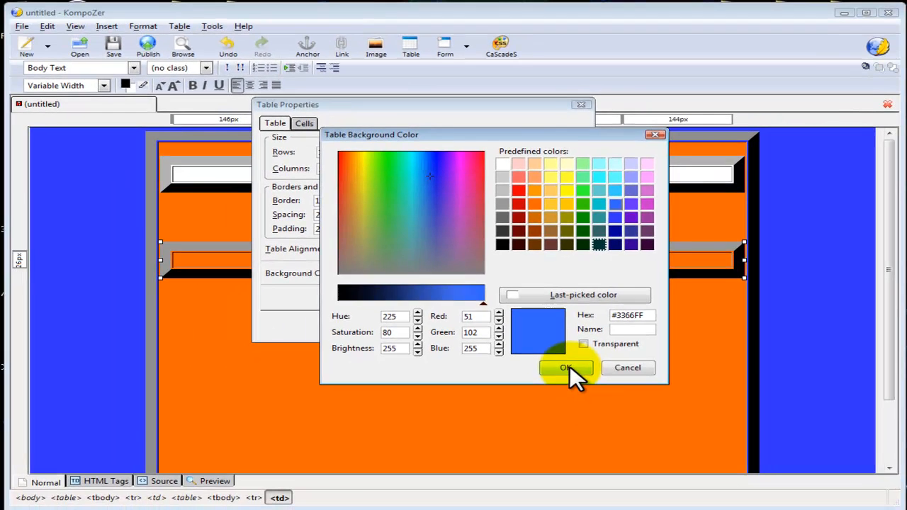
pyautogui.click(567, 367)
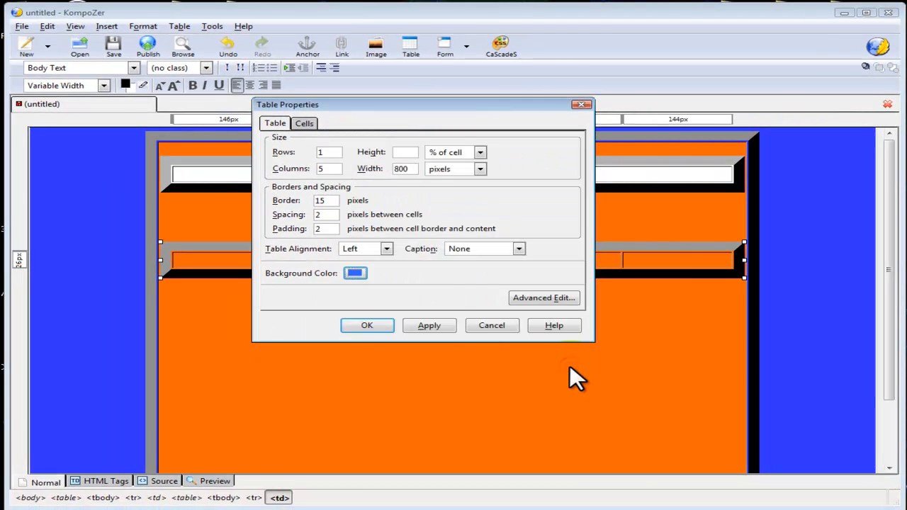
pyautogui.click(434, 323)
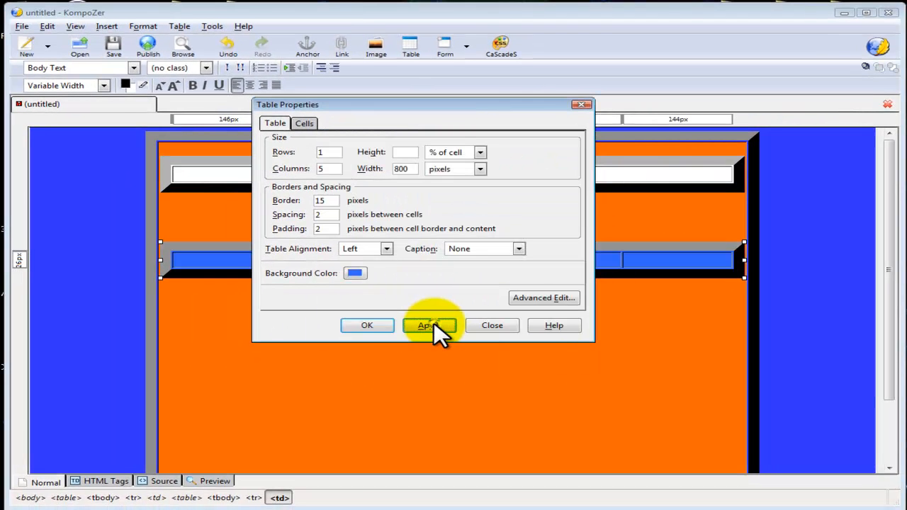
pyautogui.click(369, 326)
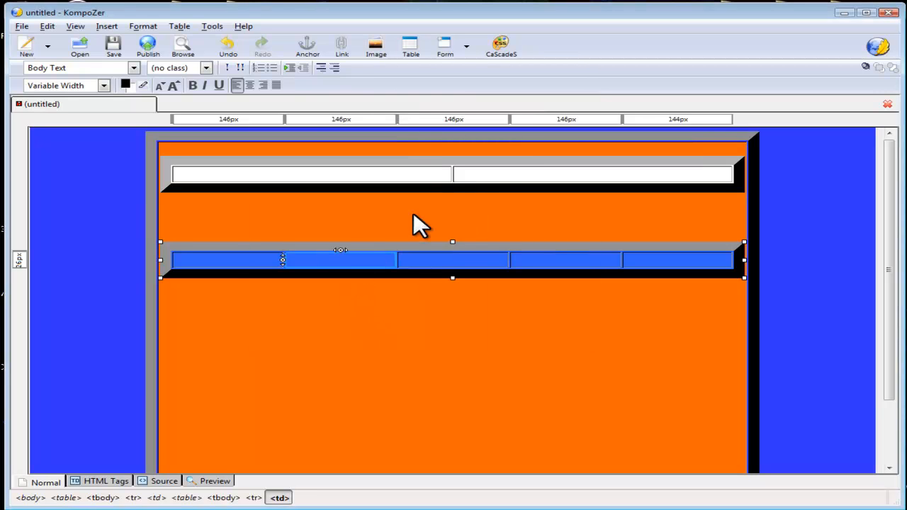
# Insert a table with one row and one column in the orange cell, below the blue five-column table
pyautogui.click(400, 286)
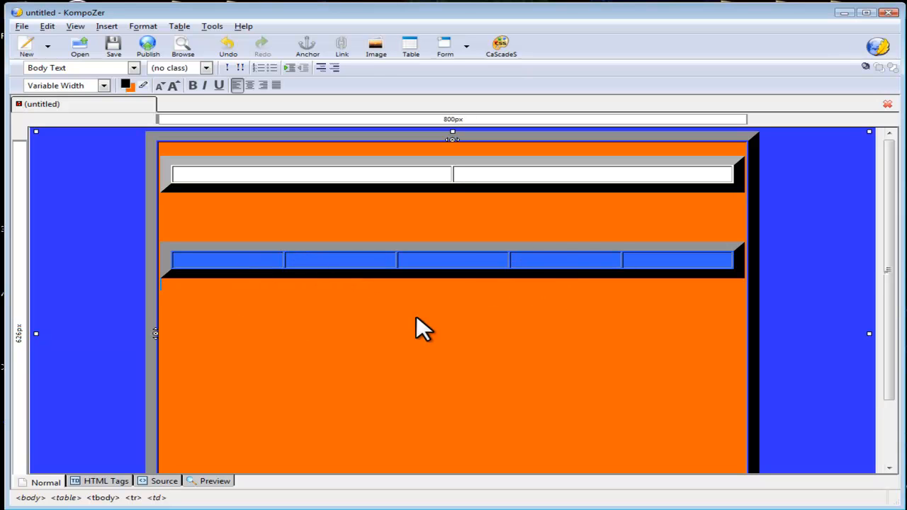
pyautogui.scroll(1, 311, 349)
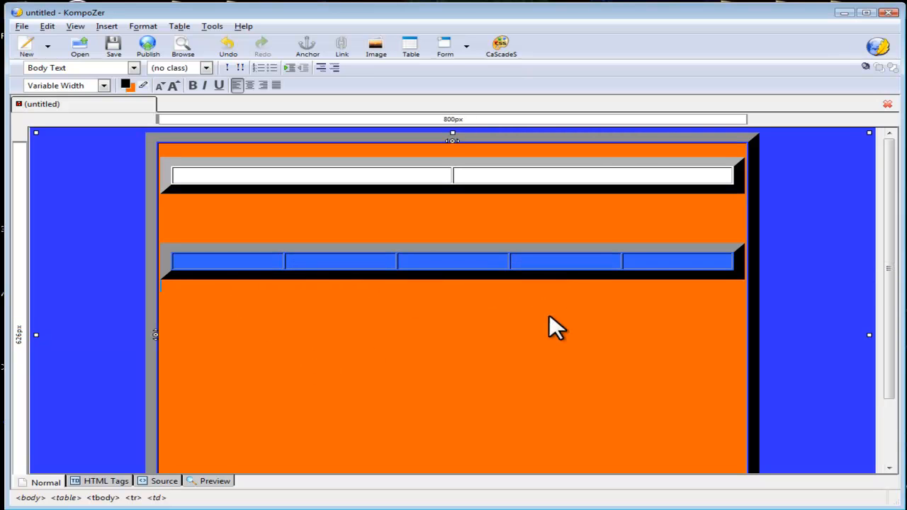
pyautogui.rightClick(358, 329)
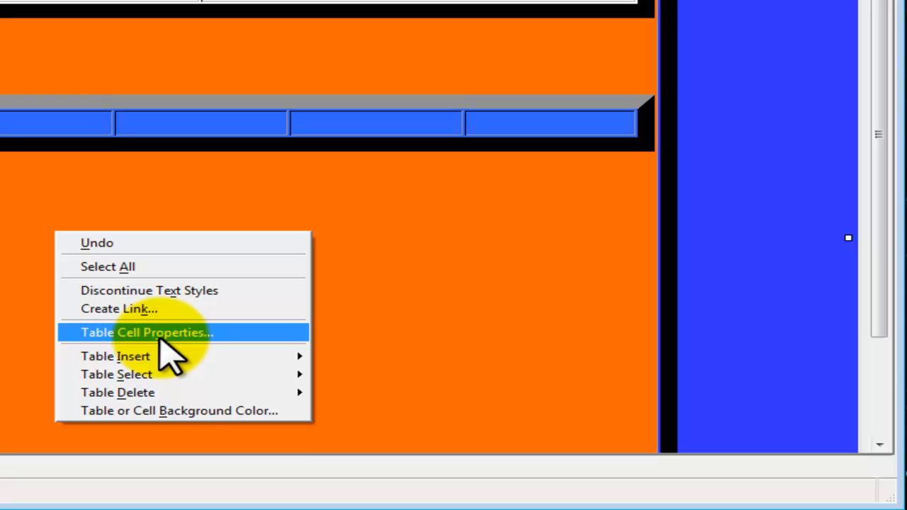
pyautogui.moveTo(211, 355)
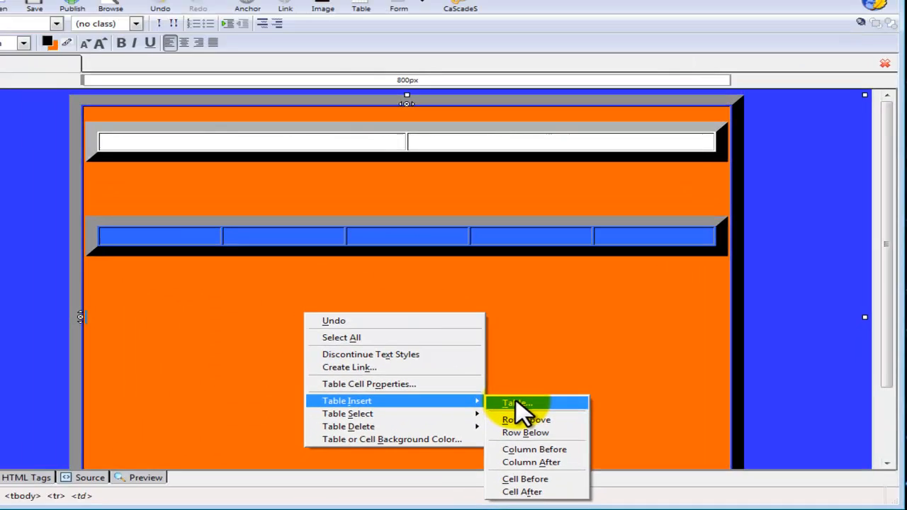
pyautogui.click(358, 359)
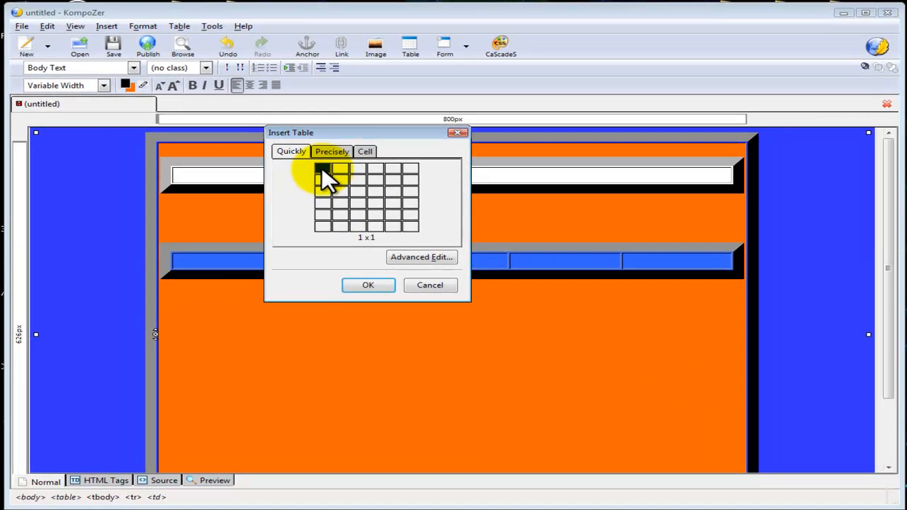
pyautogui.click(322, 169)
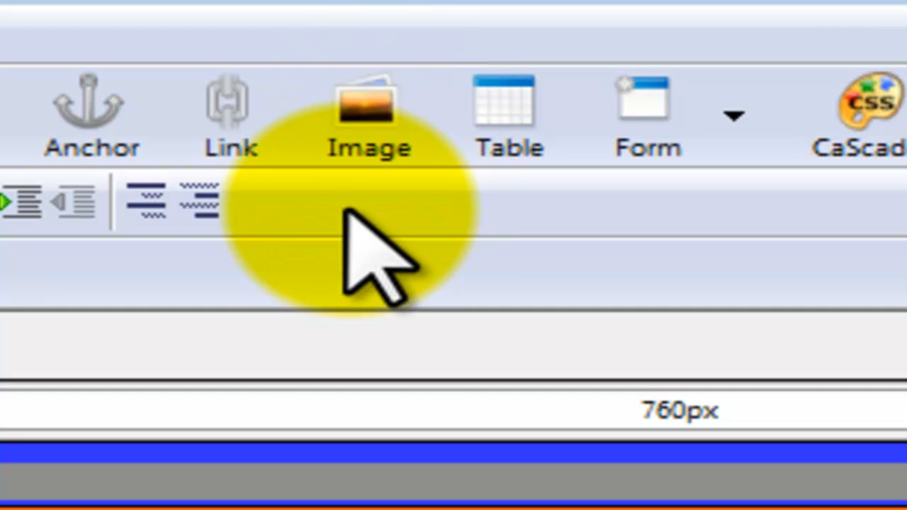
# Insert the www image from the MYSITE images folder into the single-cell table without alternate text, showing the folder's files as medium icons
pyautogui.click(365, 150)
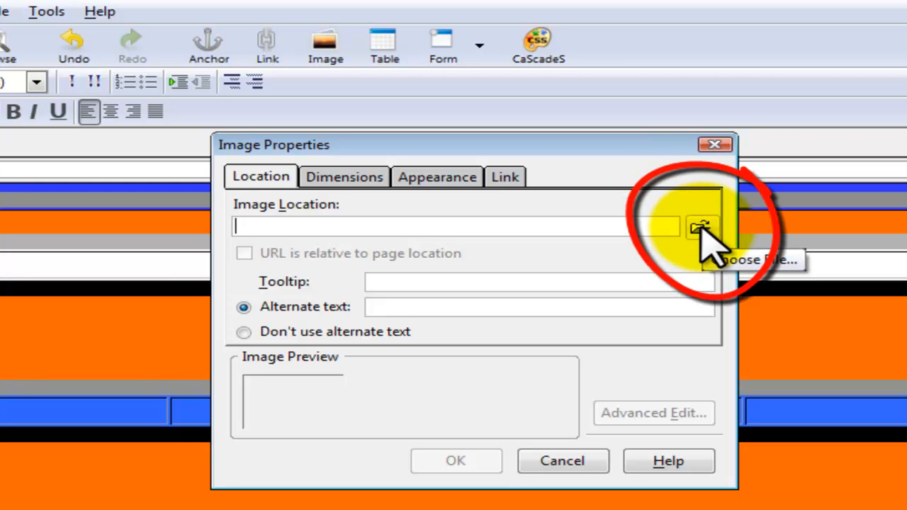
pyautogui.click(700, 229)
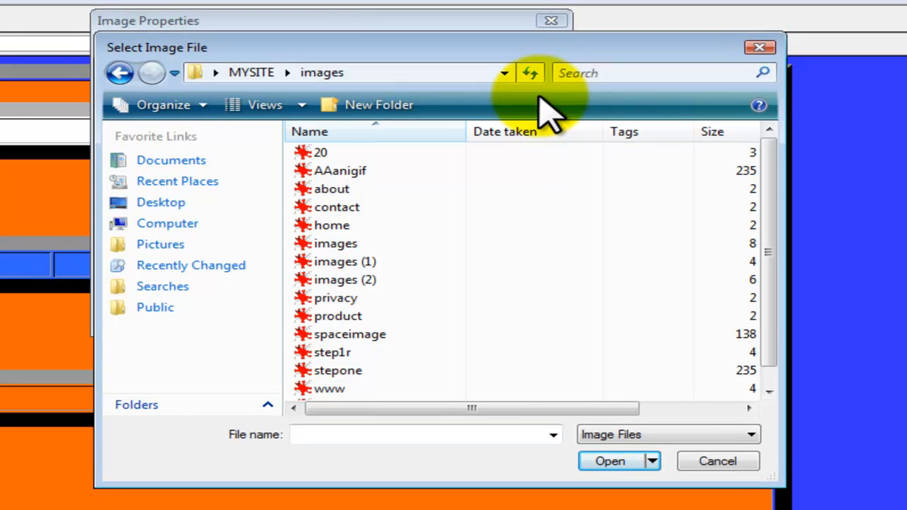
pyautogui.click(302, 106)
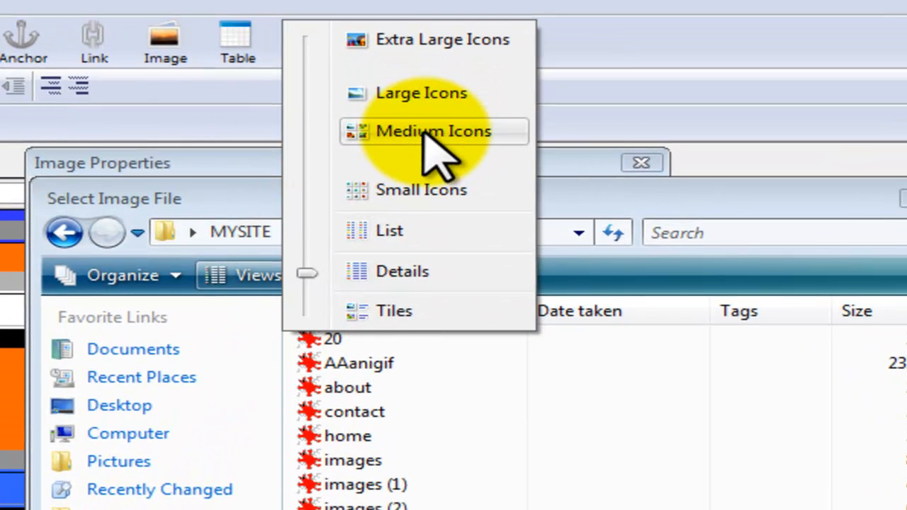
pyautogui.click(425, 138)
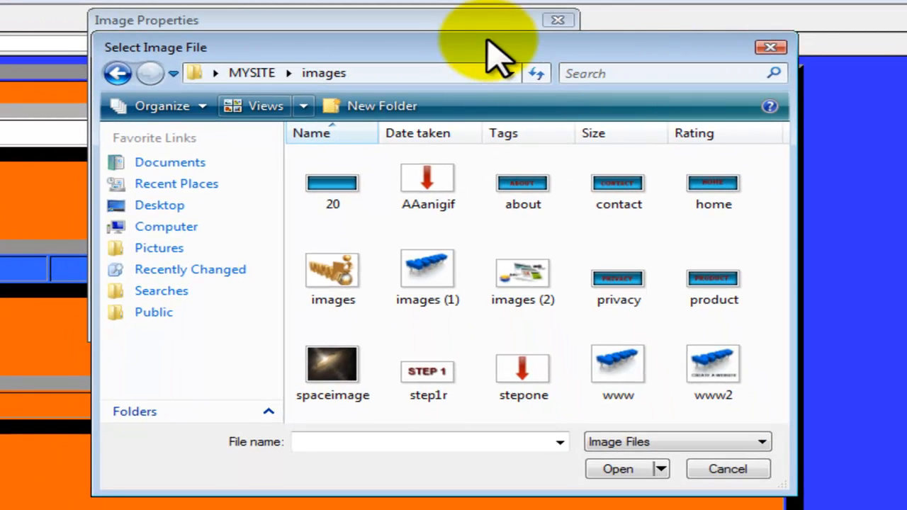
pyautogui.moveTo(487, 40); pyautogui.dragTo(408, 2)
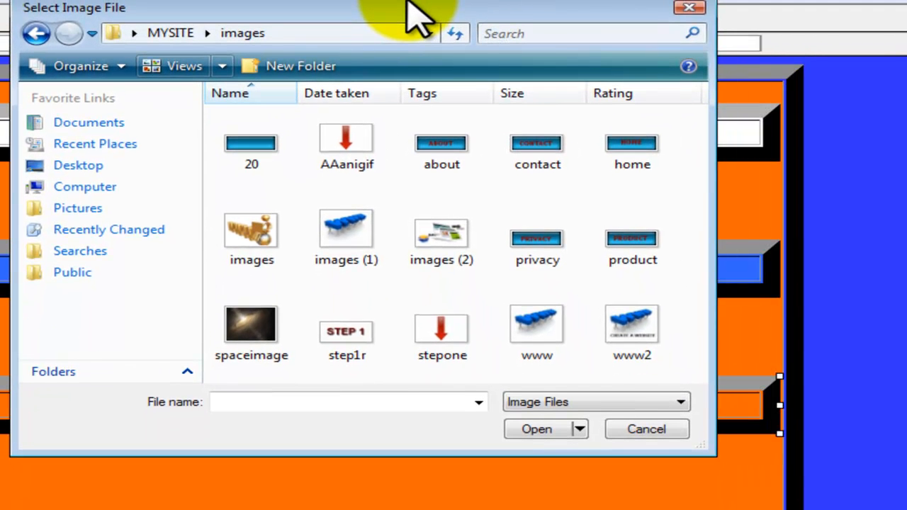
pyautogui.click(632, 146)
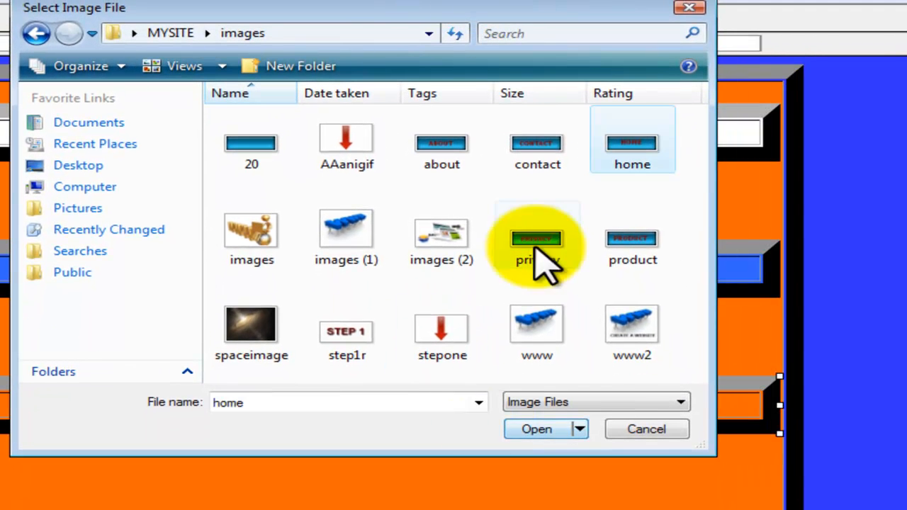
pyautogui.click(540, 340)
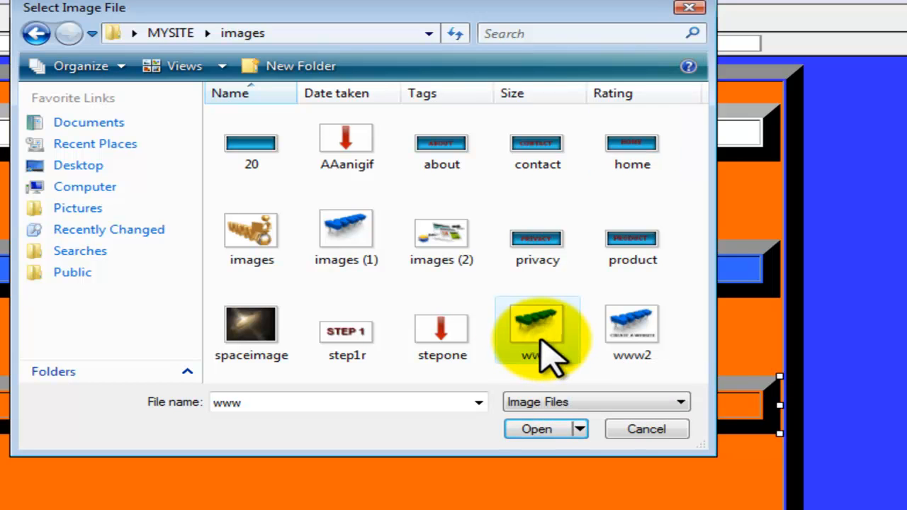
pyautogui.click(536, 431)
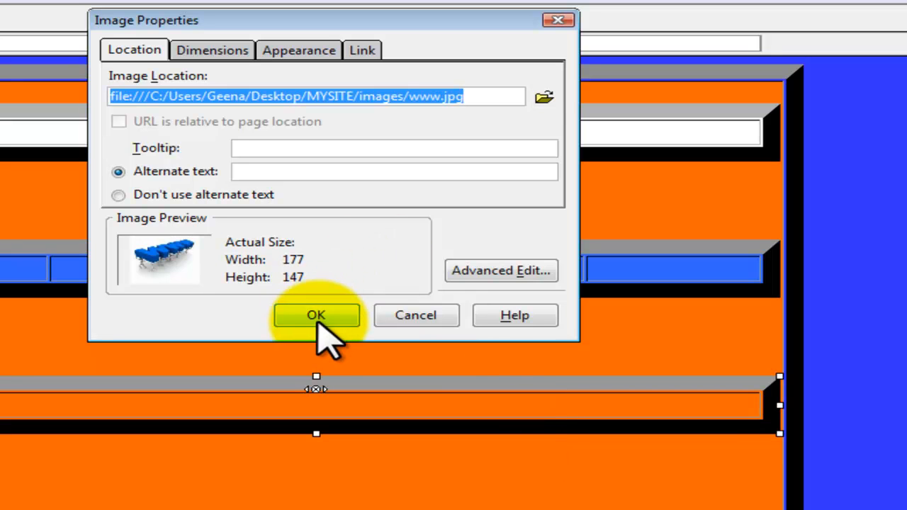
pyautogui.click(118, 196)
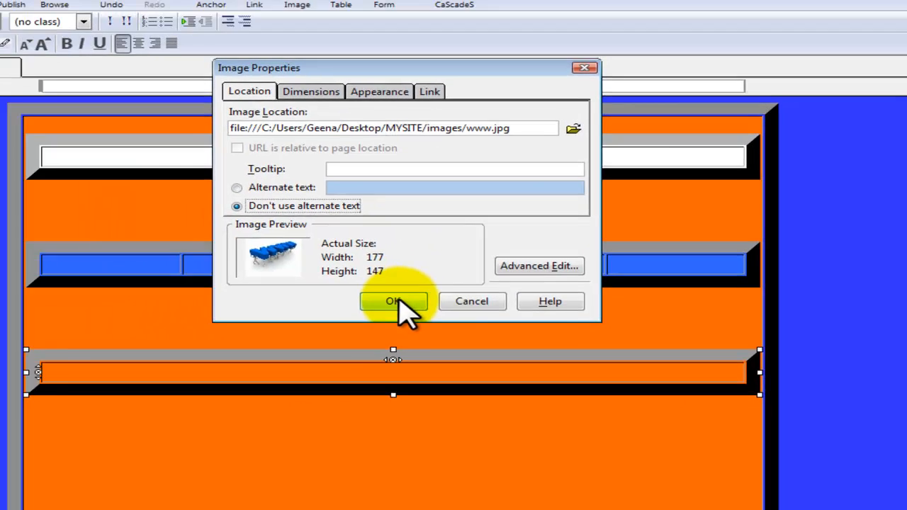
pyautogui.click(323, 314)
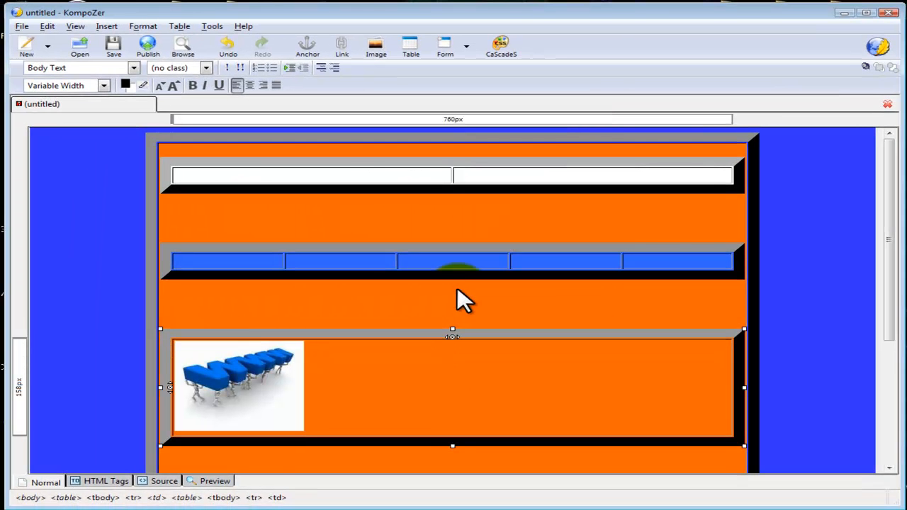
# Delete the www image from the single-cell table
pyautogui.click(457, 289)
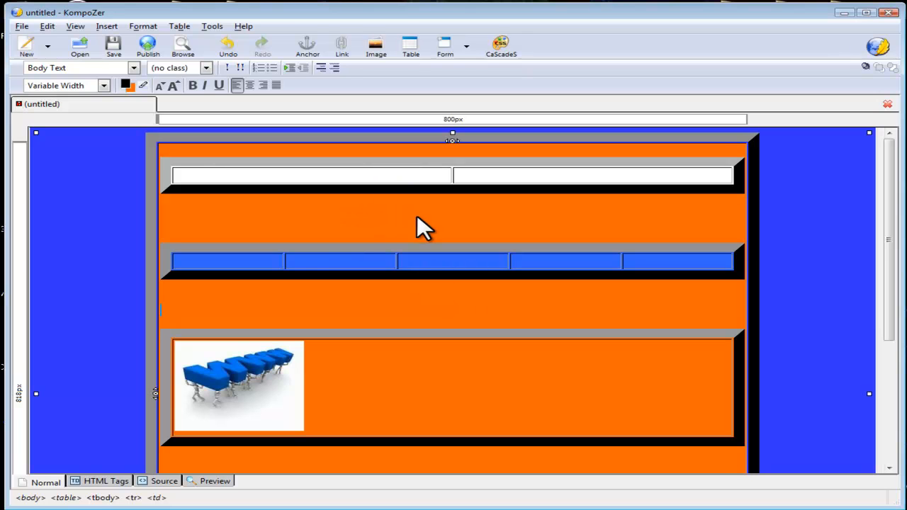
pyautogui.click(245, 366)
pyautogui.click(245, 364)
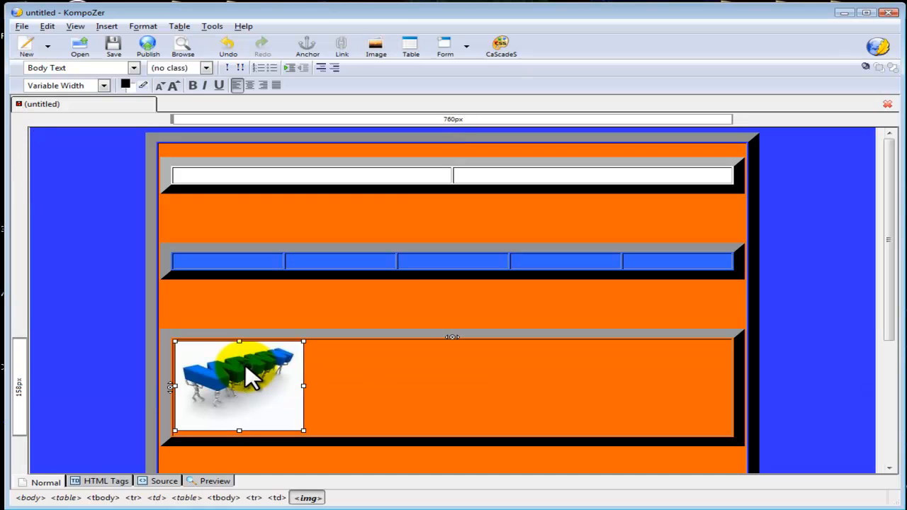
pyautogui.rightClick(245, 365)
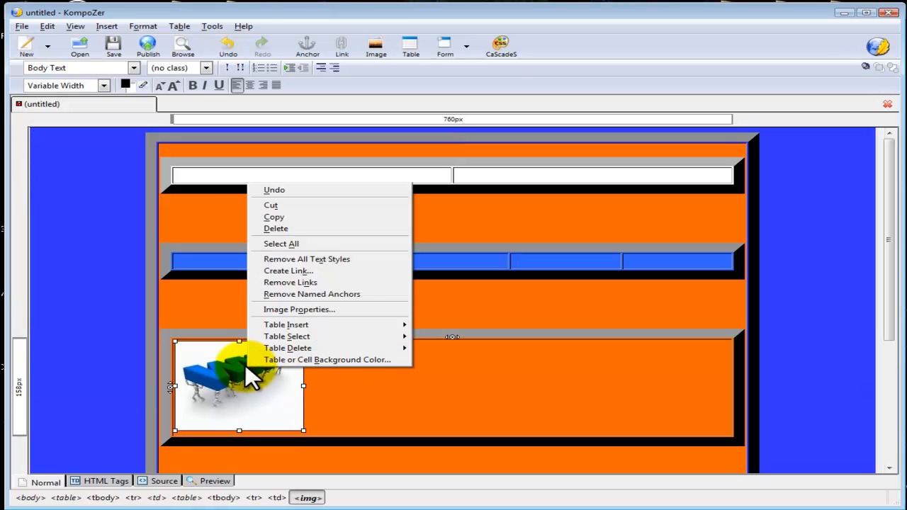
pyautogui.click(311, 228)
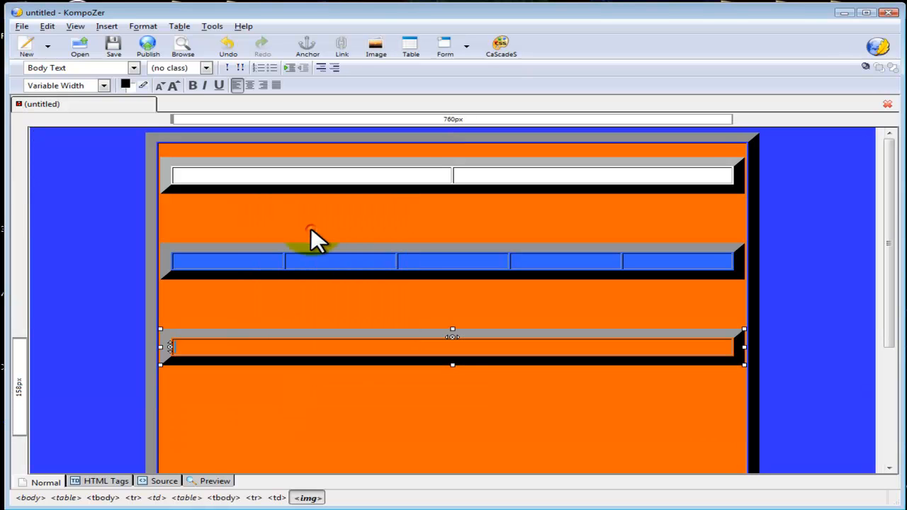
# Insert the www image from the MYSITE images folder into the first cell of the white two-column table, without alternate text
pyautogui.click(217, 183)
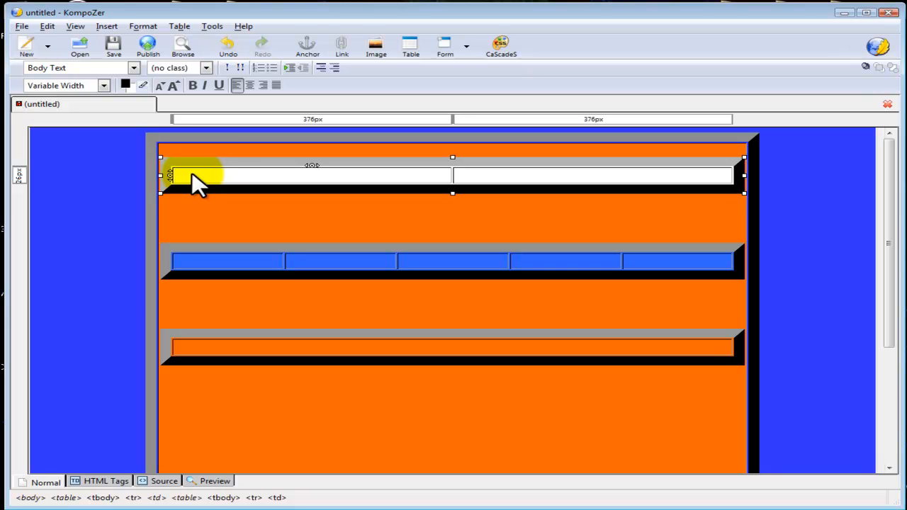
pyautogui.click(379, 44)
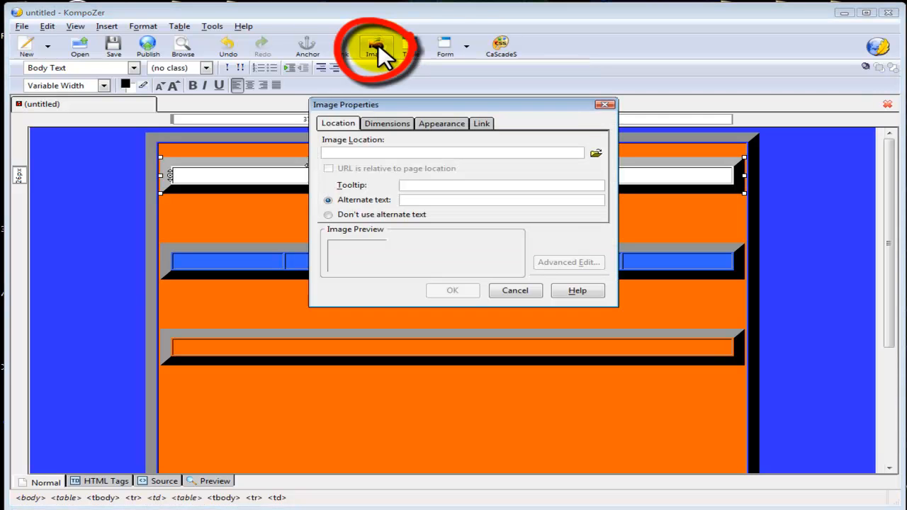
pyautogui.click(597, 152)
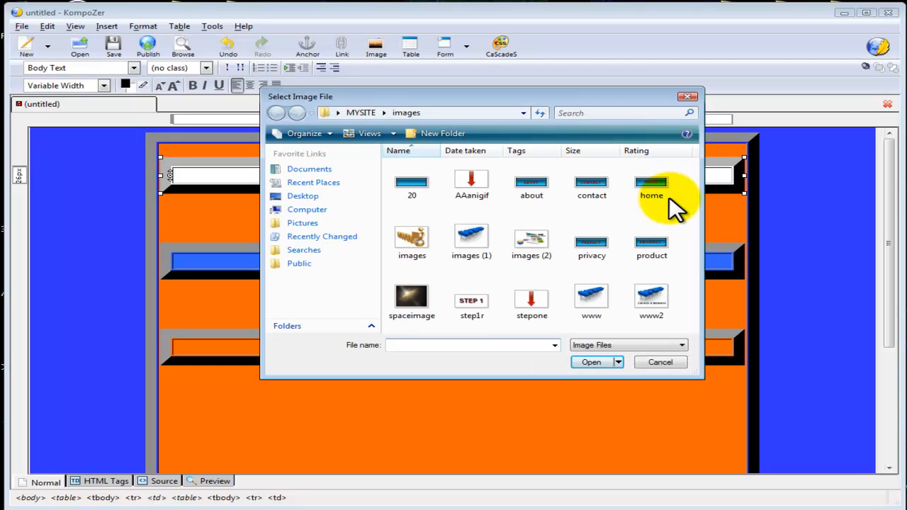
pyautogui.click(595, 297)
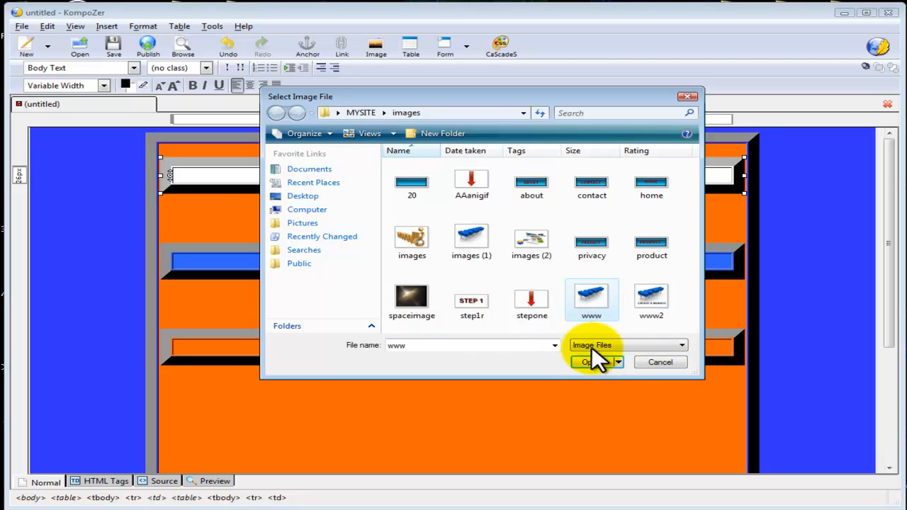
pyautogui.click(597, 364)
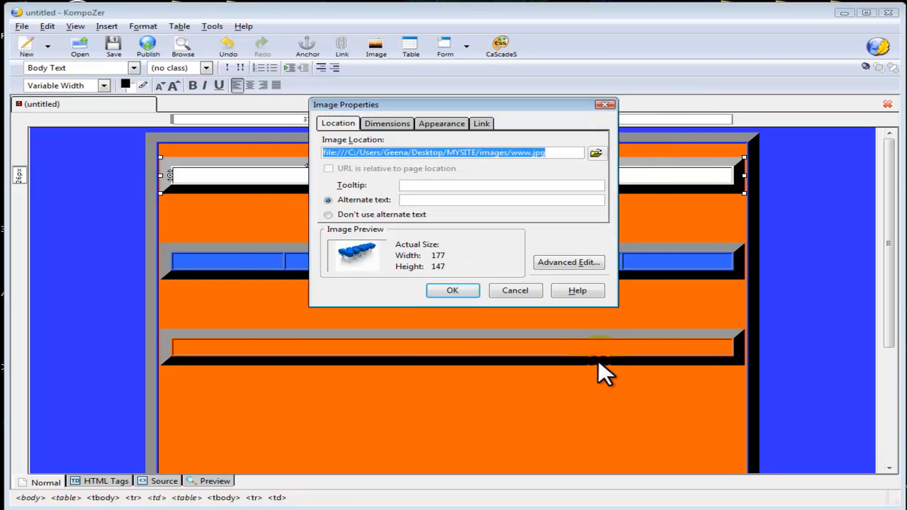
pyautogui.click(329, 214)
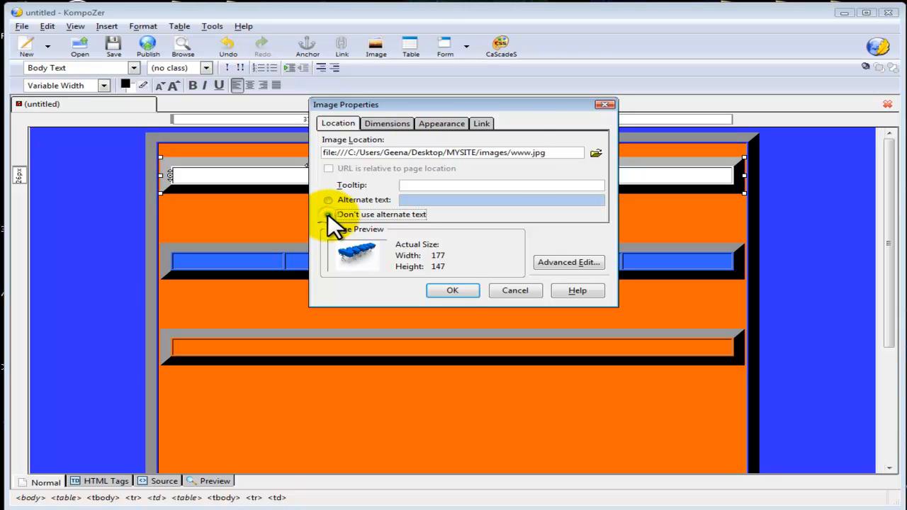
pyautogui.click(458, 289)
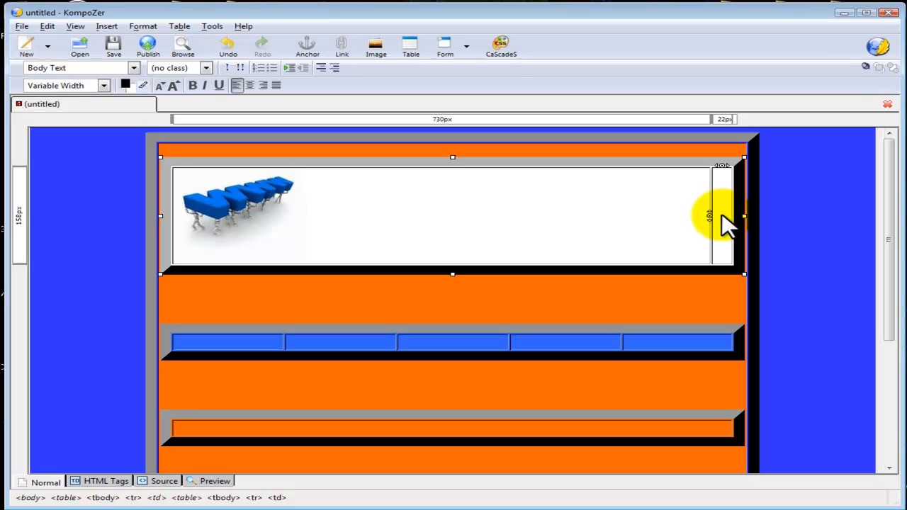
# Enter the heading text "CREATE A WEBSITE" in the second cell of the white header table
pyautogui.write('CR')
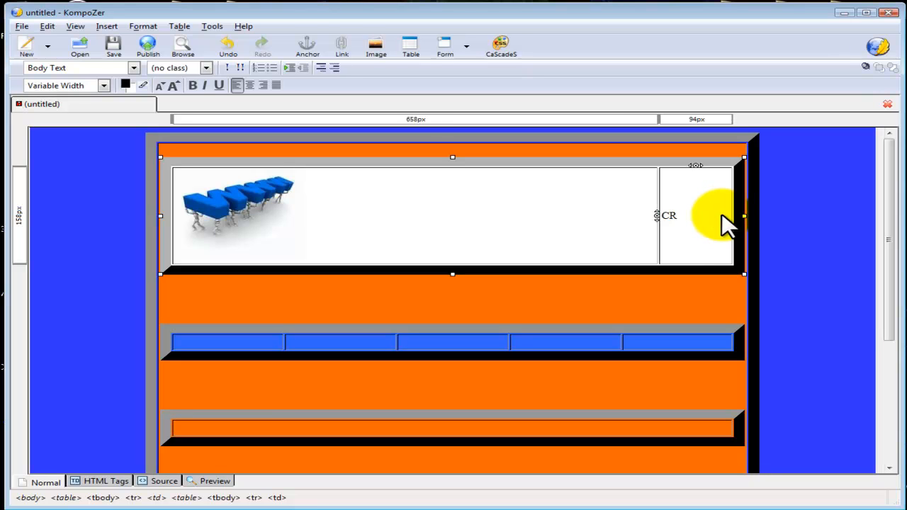
pyautogui.write('EATE')
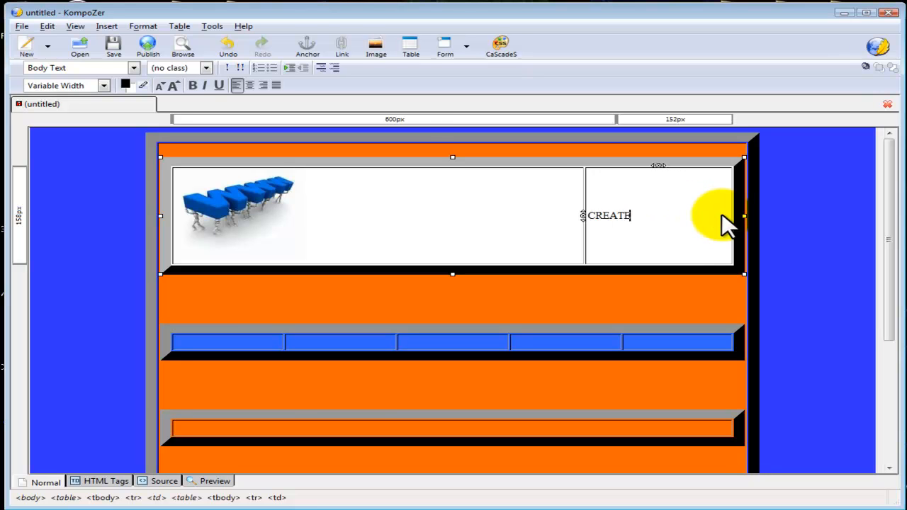
pyautogui.write(' A')
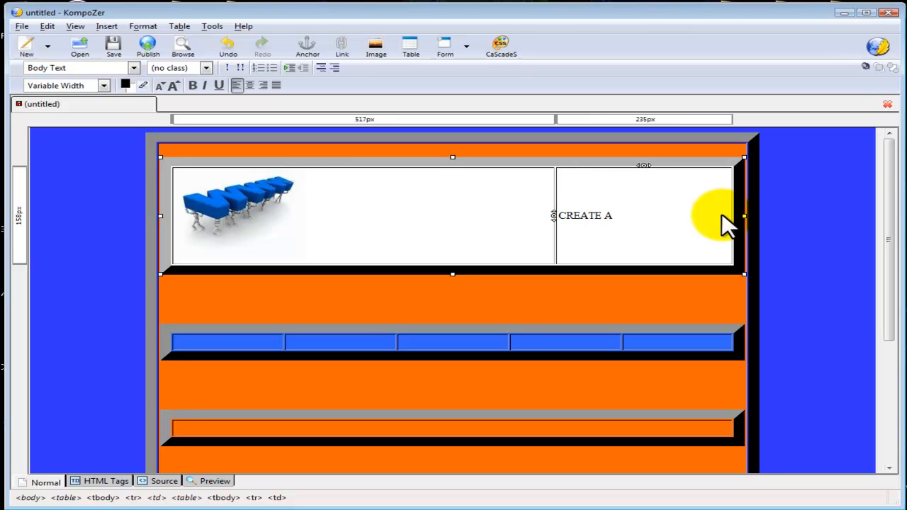
pyautogui.write(' WEBSITE')
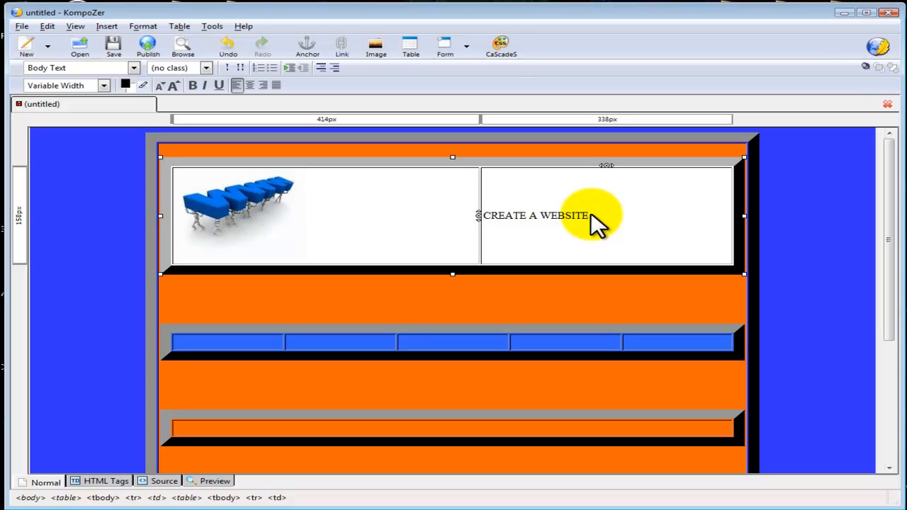
# Set the text colour of "CREATE A WEBSITE" to the last-picked dark red #970000
pyautogui.moveTo(590, 215); pyautogui.dragTo(482, 216)
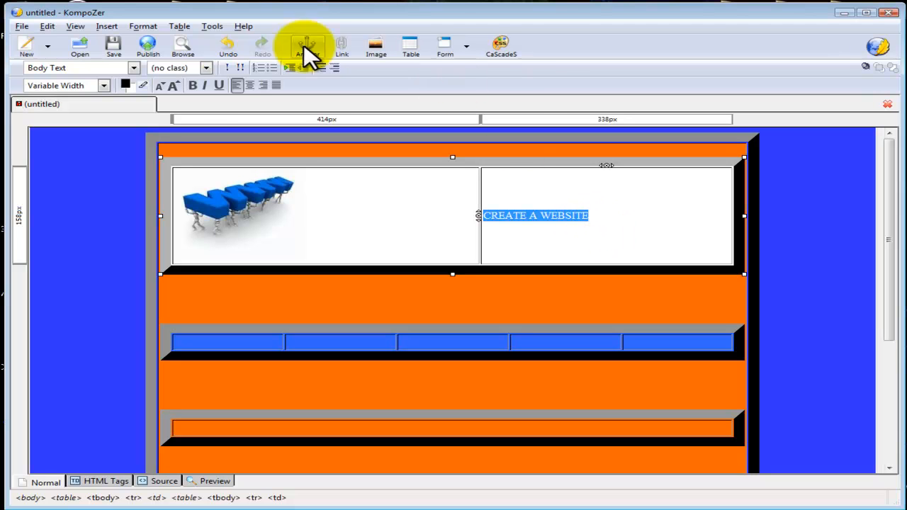
pyautogui.click(125, 81)
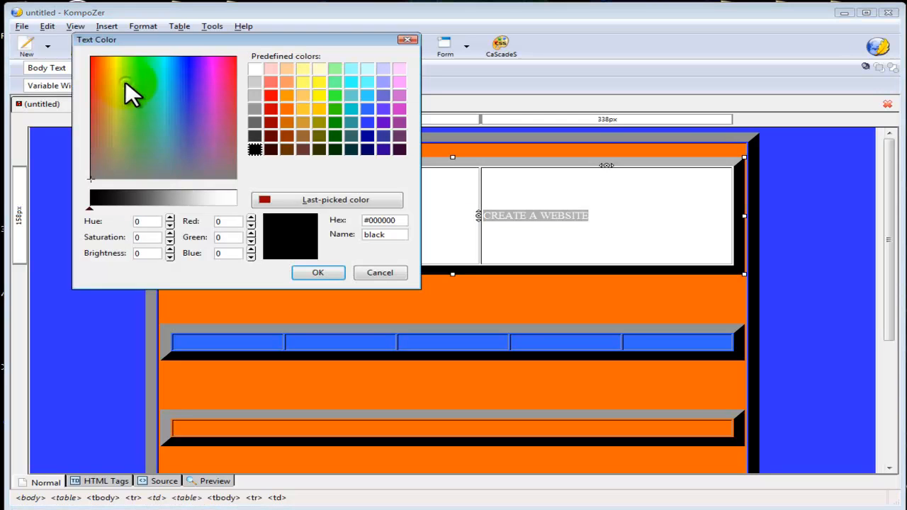
pyautogui.click(264, 196)
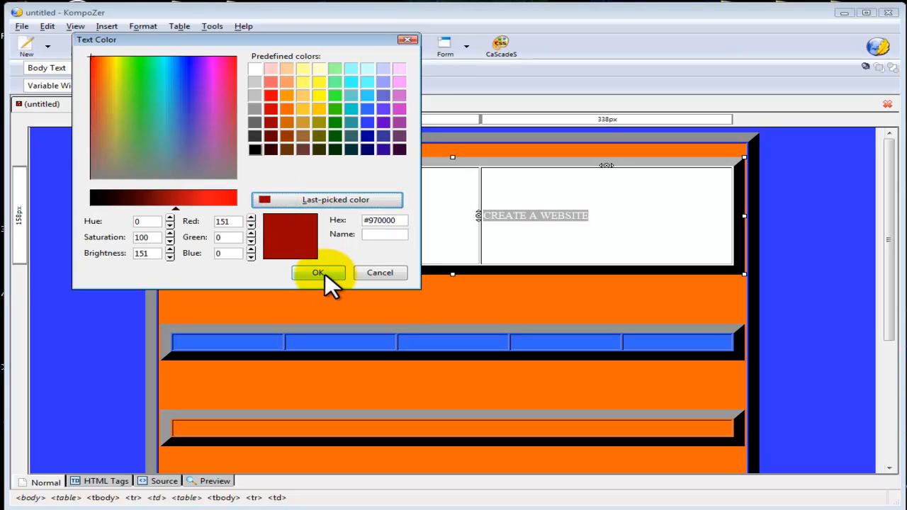
pyautogui.click(318, 273)
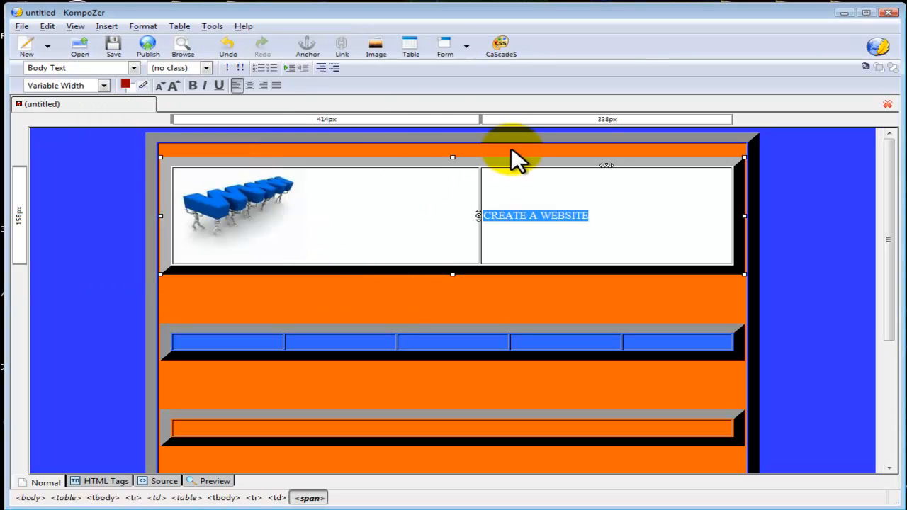
# Enlarge the "CREATE A WEBSITE" heading in the white header table by five font-size increments
pyautogui.click(174, 83)
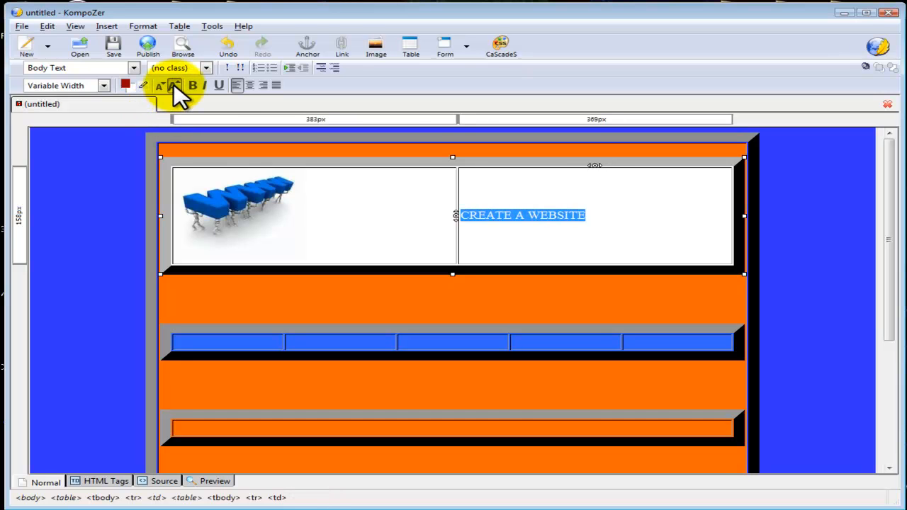
pyautogui.click(174, 84)
pyautogui.click(173, 84)
pyautogui.click(173, 84)
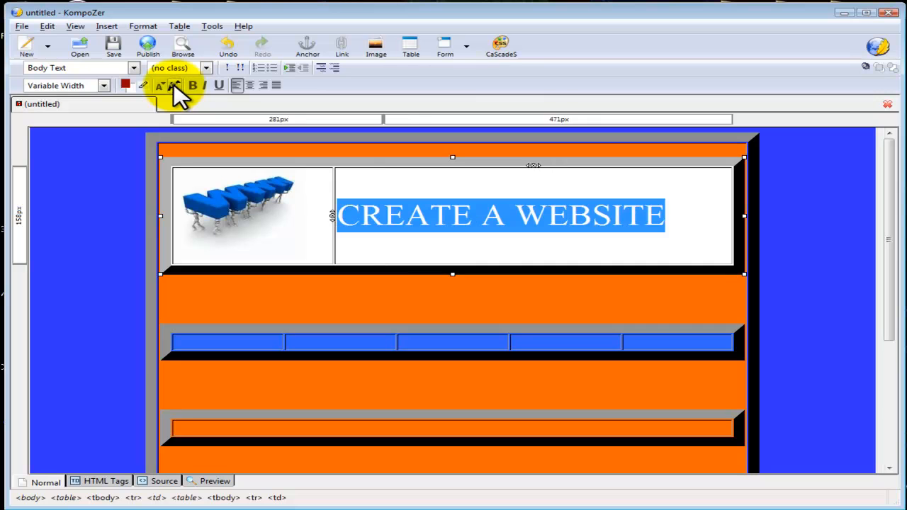
pyautogui.click(174, 84)
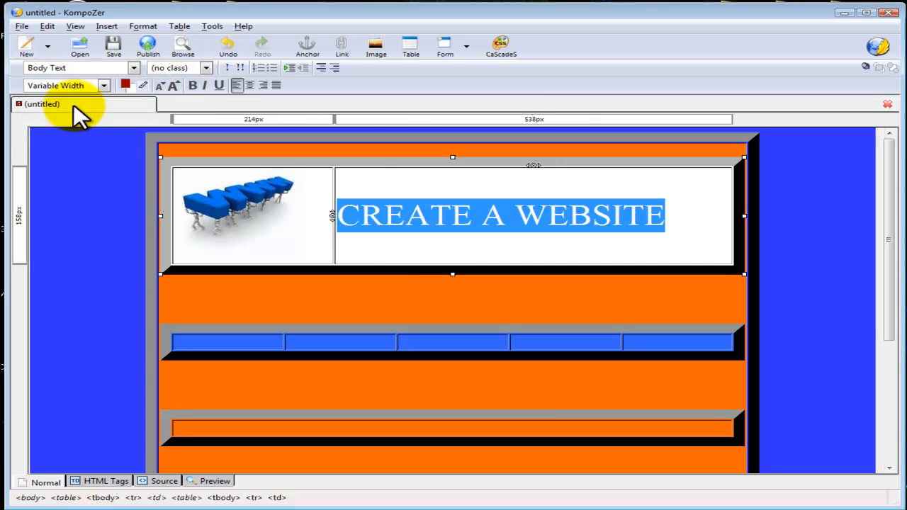
# Set the "CREATE A WEBSITE" heading to the Georgia font and make it bold
pyautogui.click(104, 85)
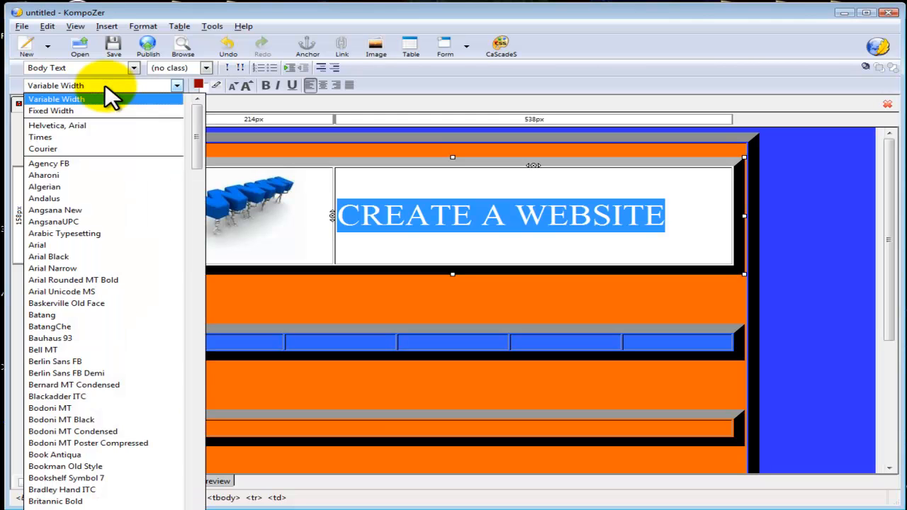
pyautogui.moveTo(199, 134); pyautogui.dragTo(193, 287)
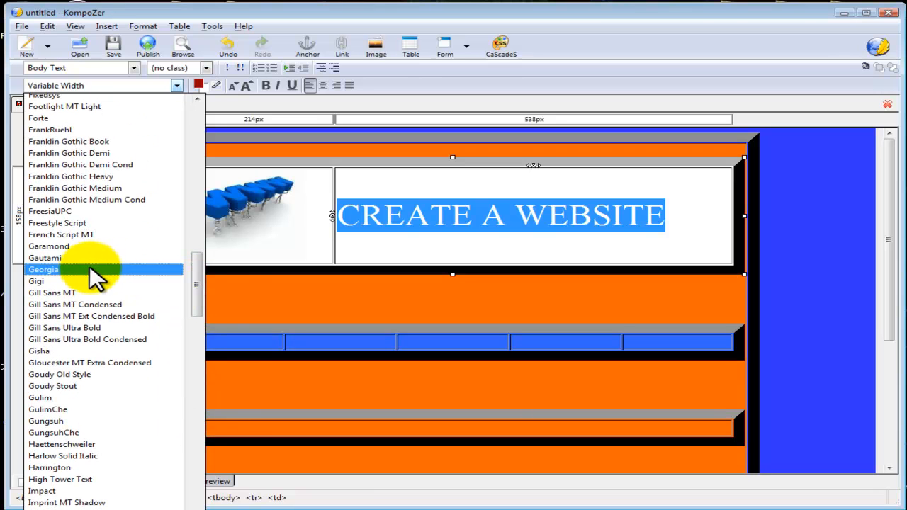
pyautogui.click(92, 270)
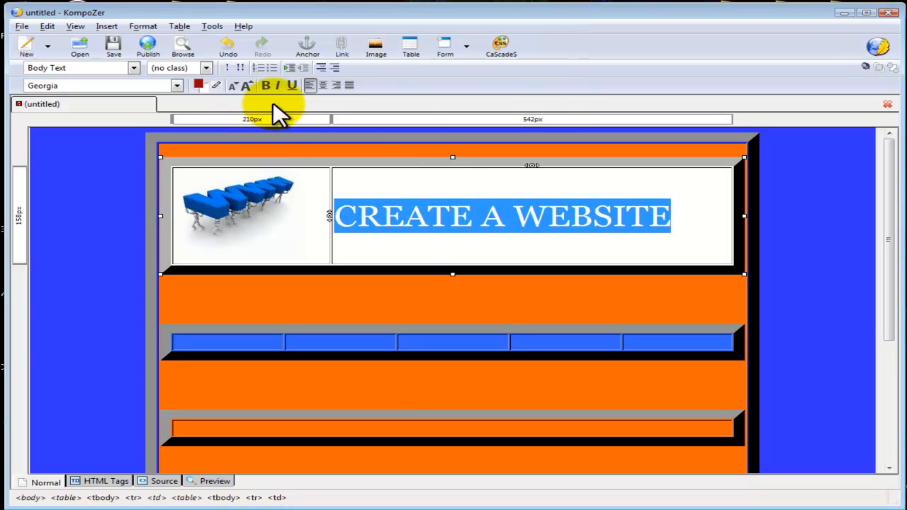
pyautogui.click(266, 84)
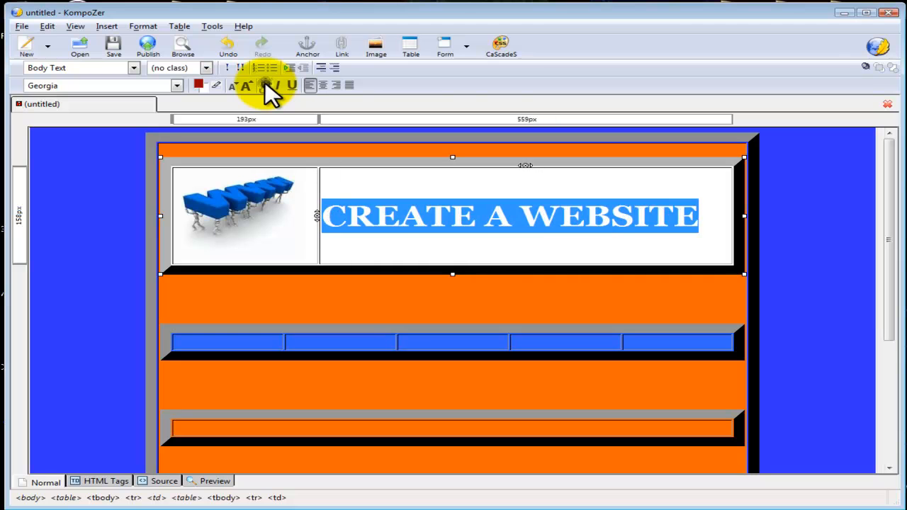
pyautogui.click(706, 246)
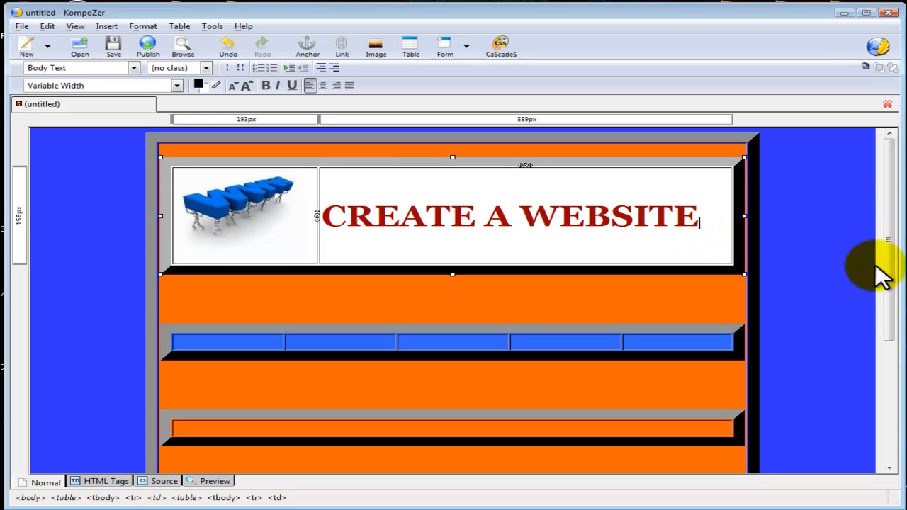
pyautogui.click(362, 151)
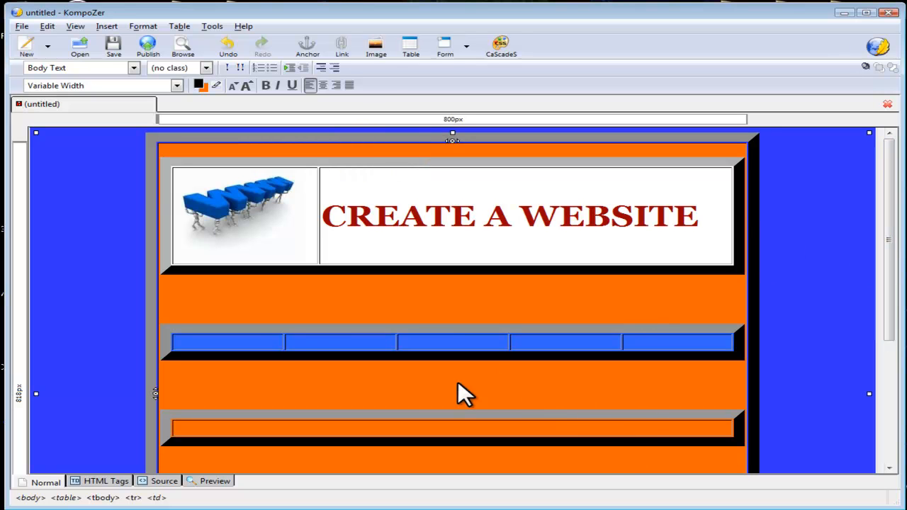
# Insert the home image from the MYSITE images folder into the first cell of the blue navigation table, without alternate text
pyautogui.click(206, 335)
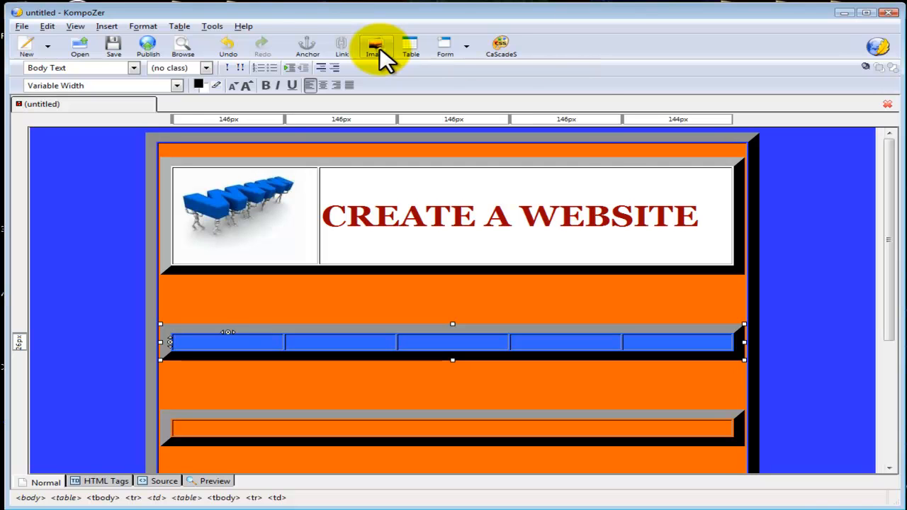
pyautogui.click(380, 47)
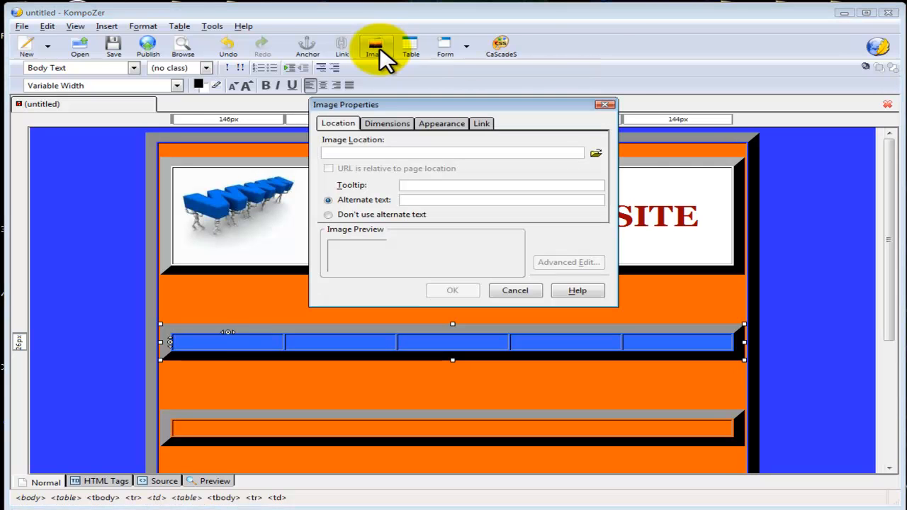
pyautogui.click(597, 152)
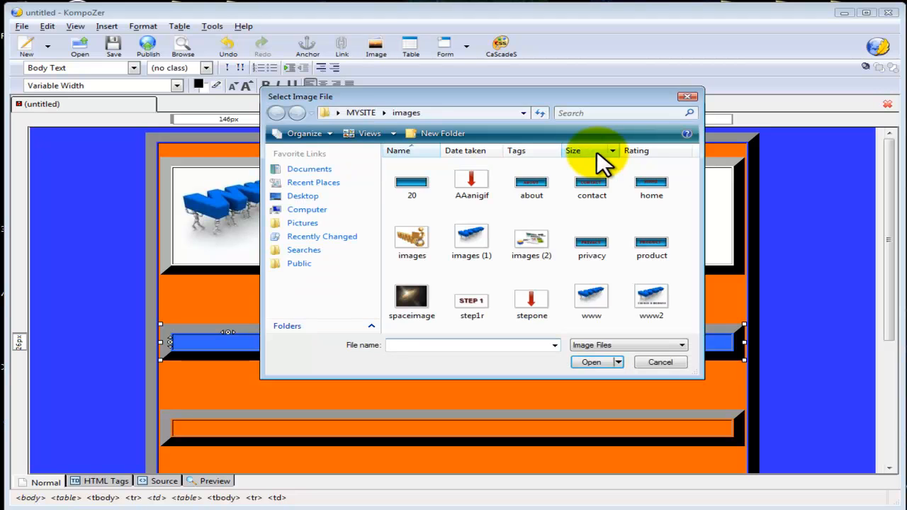
pyautogui.click(653, 185)
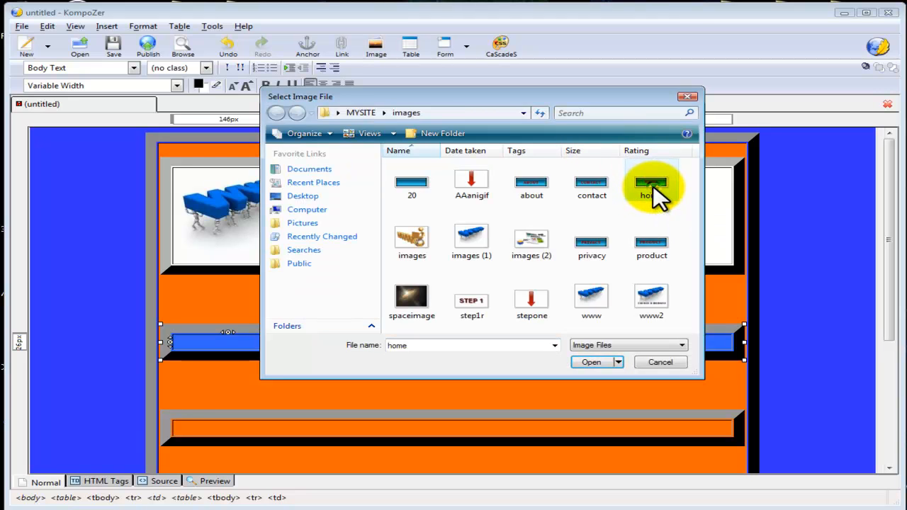
pyautogui.click(591, 362)
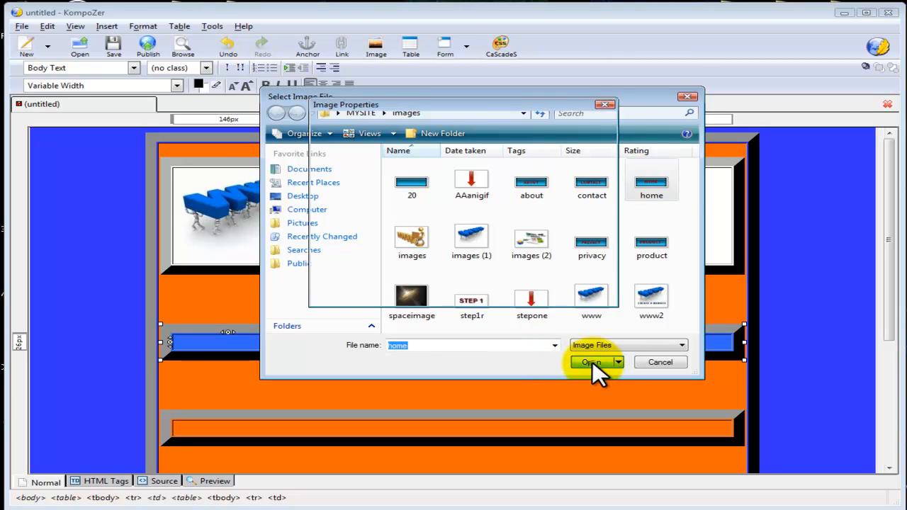
pyautogui.click(328, 214)
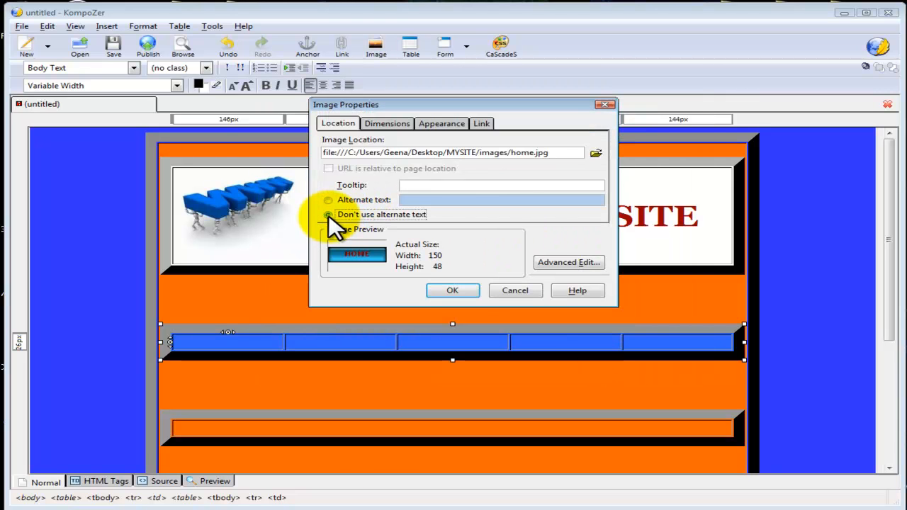
pyautogui.click(459, 290)
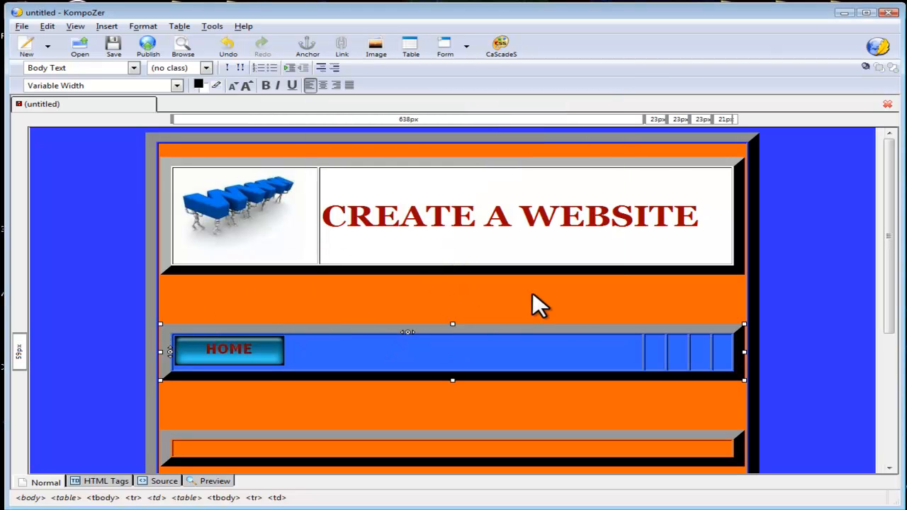
# Insert the about image from the MYSITE images folder into the second cell of the blue navigation table, without alternate text
pyautogui.click(656, 350)
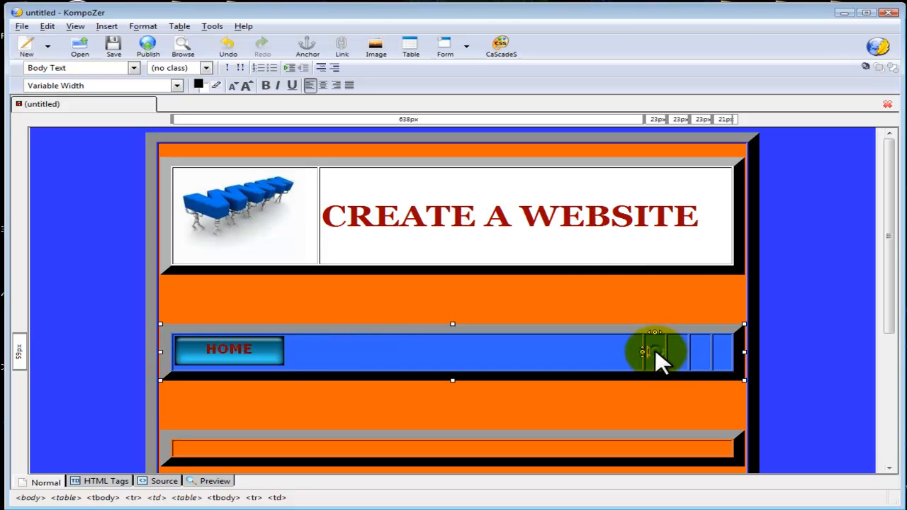
pyautogui.click(377, 43)
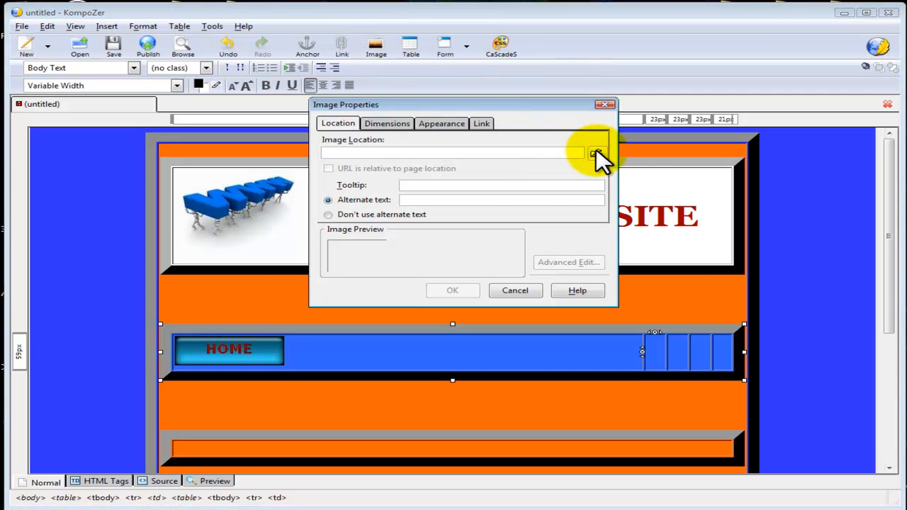
pyautogui.click(595, 150)
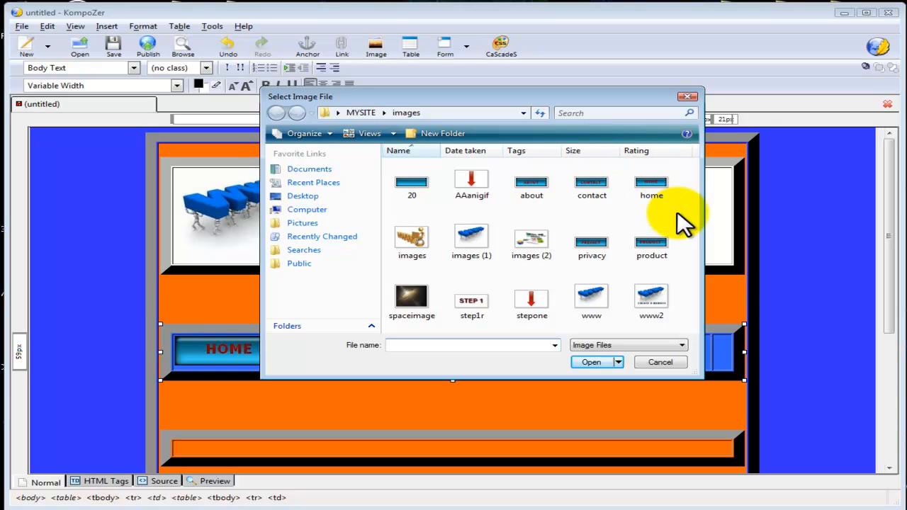
pyautogui.click(531, 183)
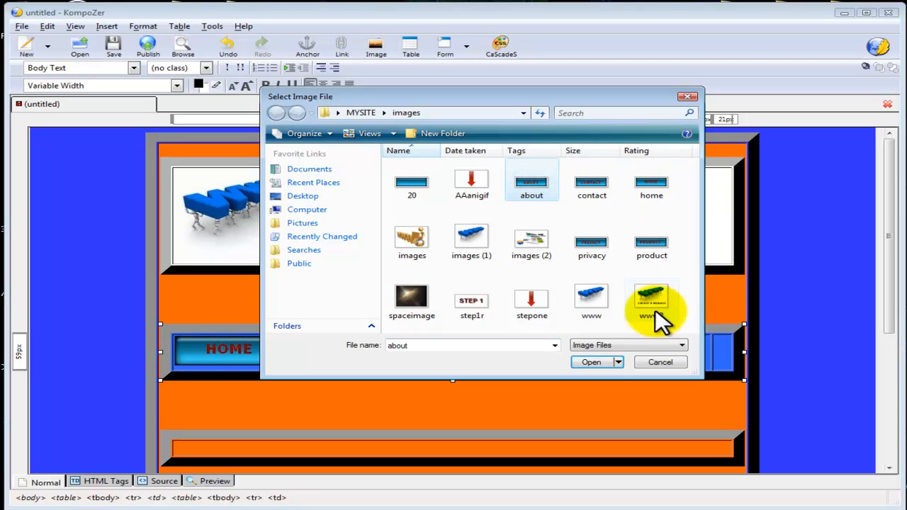
pyautogui.click(589, 361)
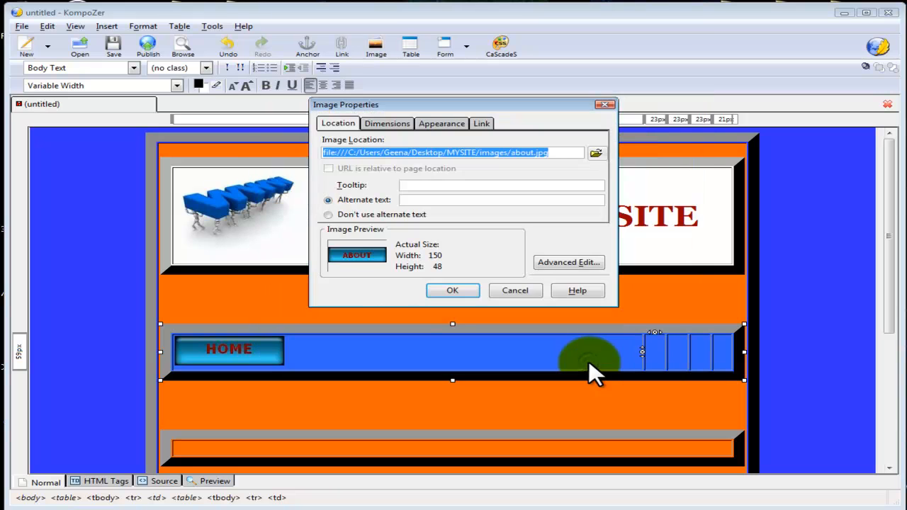
pyautogui.click(328, 215)
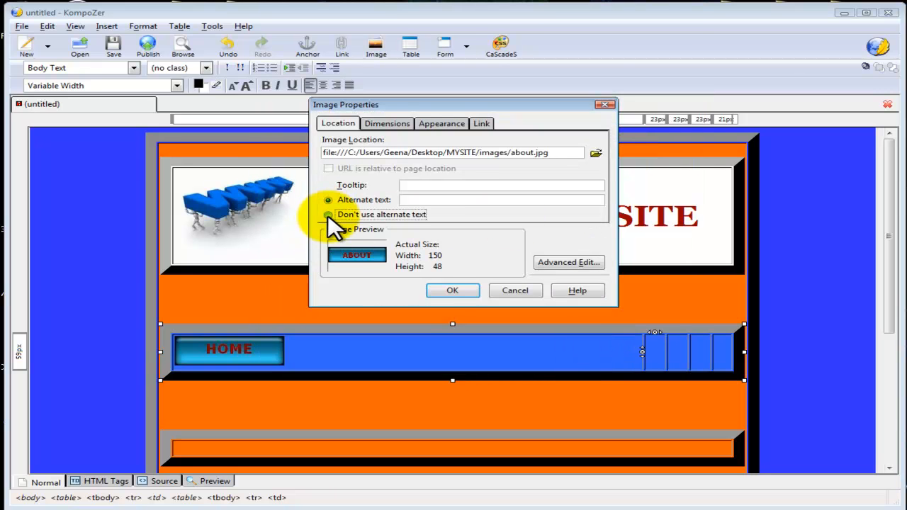
pyautogui.click(454, 290)
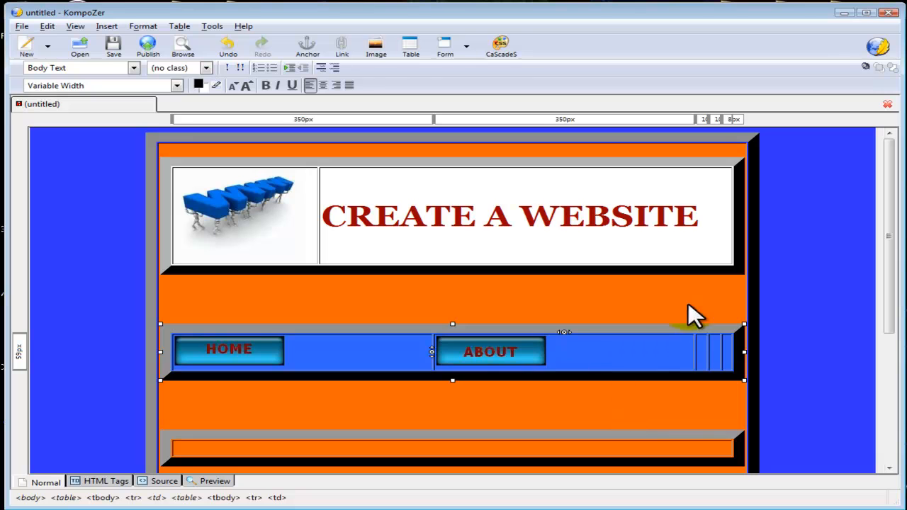
# Insert the contact image from the MYSITE images folder into the third cell of the blue navigation table, without alternate text
pyautogui.click(699, 358)
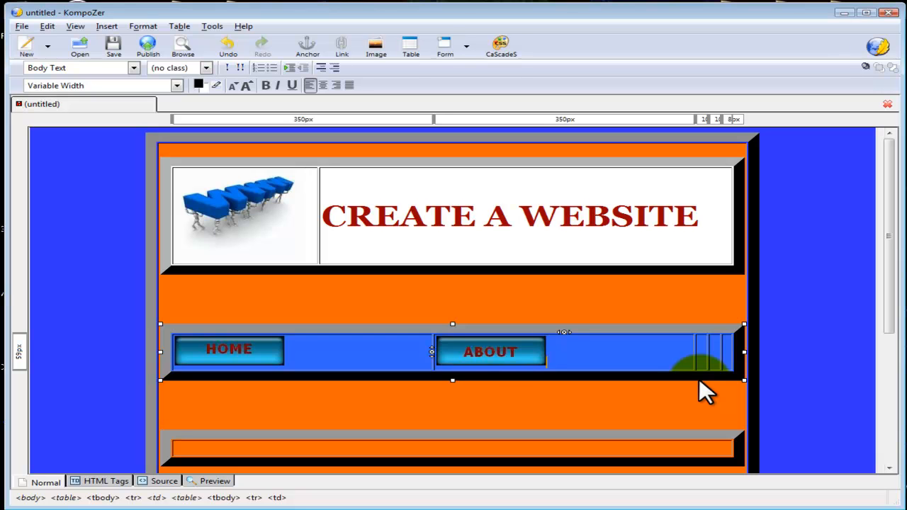
pyautogui.click(698, 352)
pyautogui.click(702, 351)
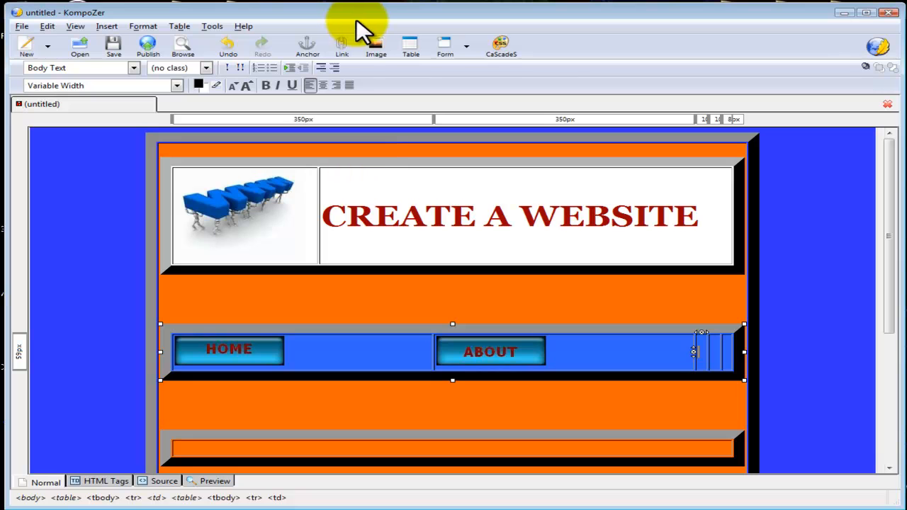
pyautogui.click(372, 45)
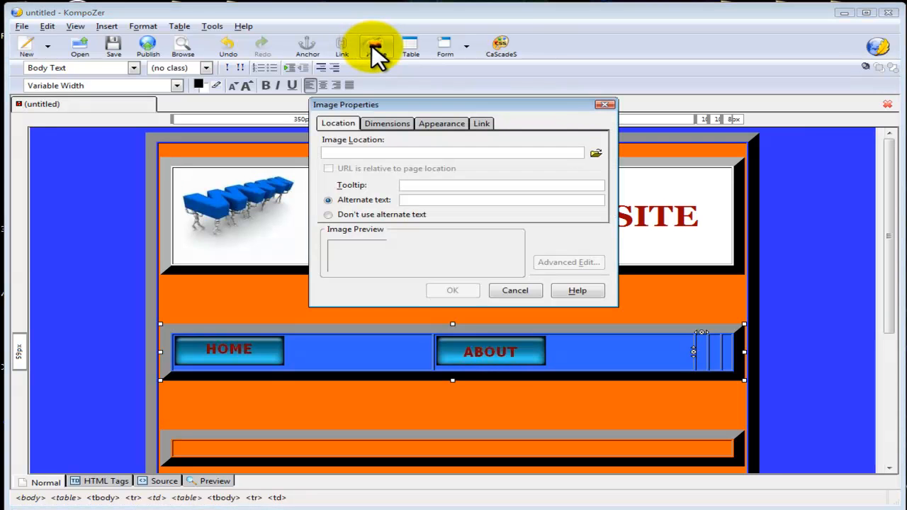
pyautogui.click(597, 153)
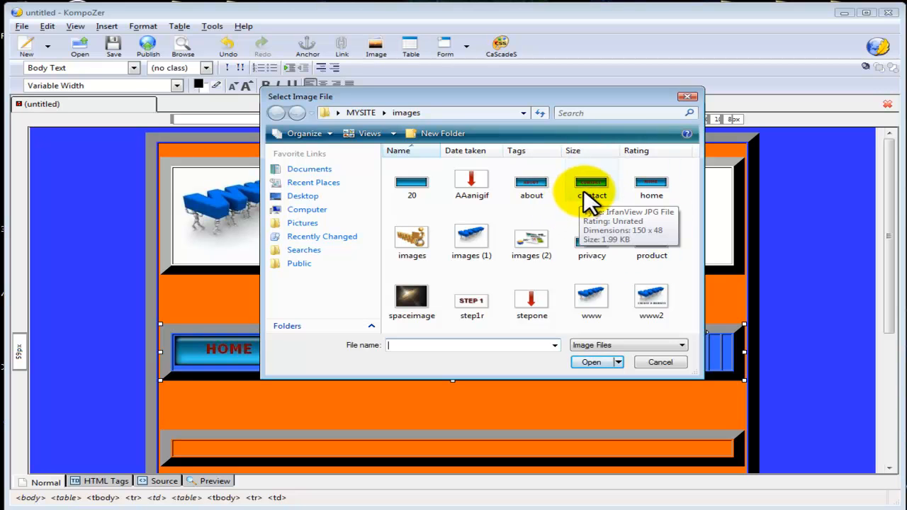
pyautogui.click(582, 191)
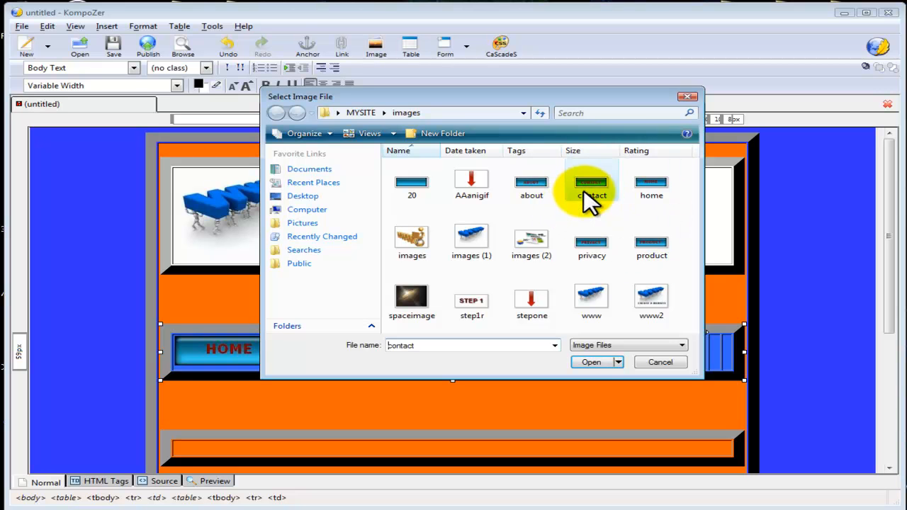
pyautogui.click(591, 361)
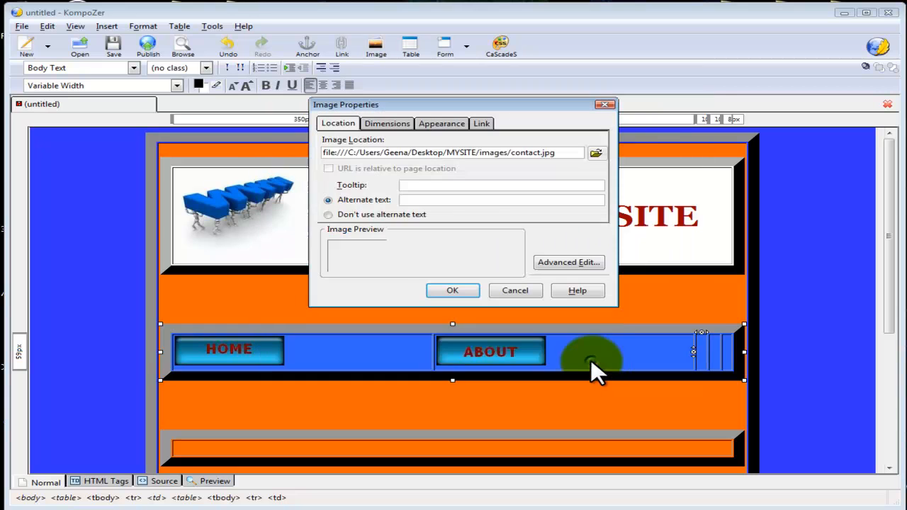
pyautogui.click(328, 214)
pyautogui.click(456, 292)
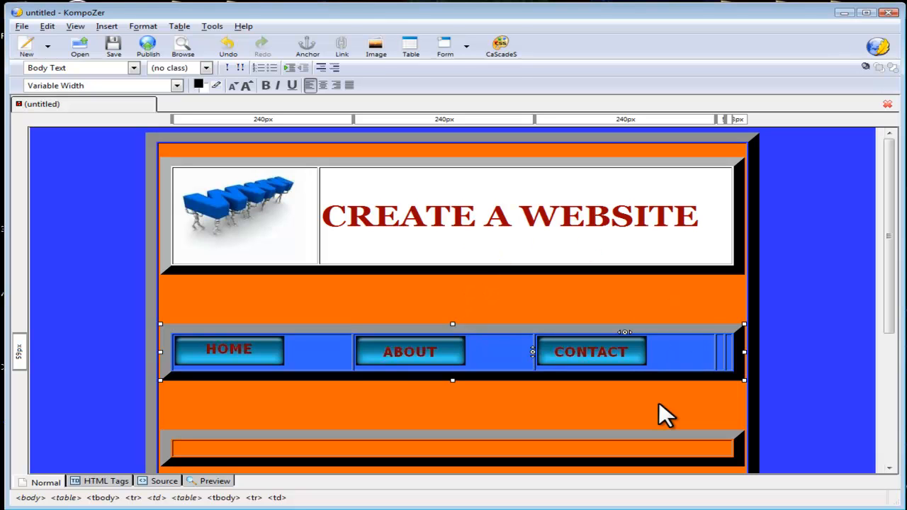
# Insert the privacy image from the MYSITE images folder into the fourth cell of the blue navigation table, without alternate text
pyautogui.click(716, 347)
pyautogui.click(720, 351)
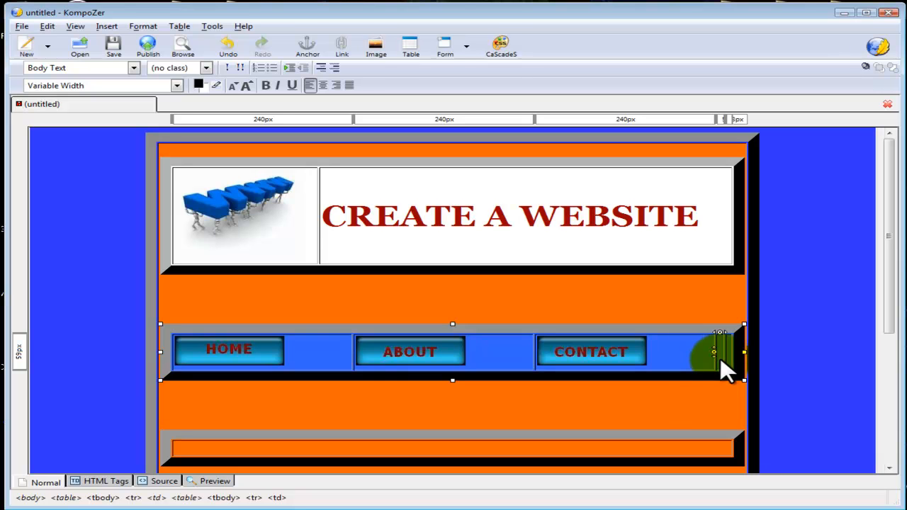
pyautogui.click(375, 50)
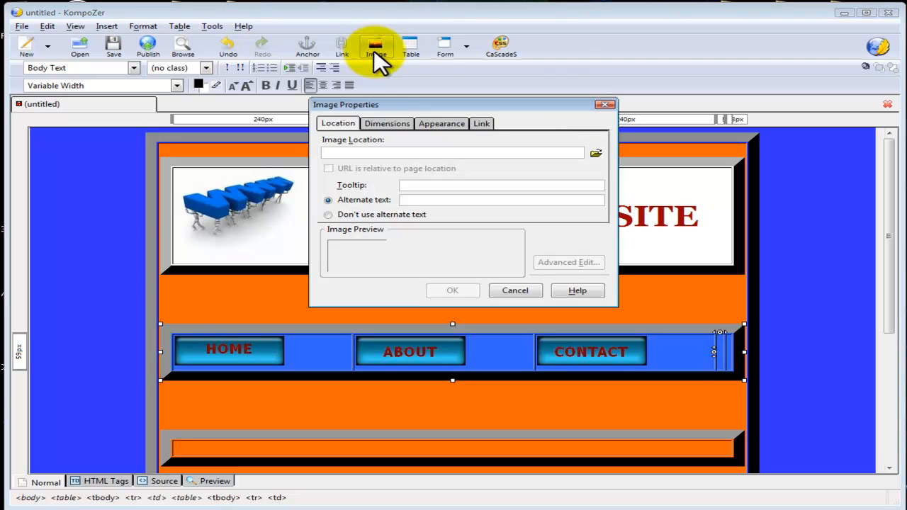
pyautogui.click(595, 152)
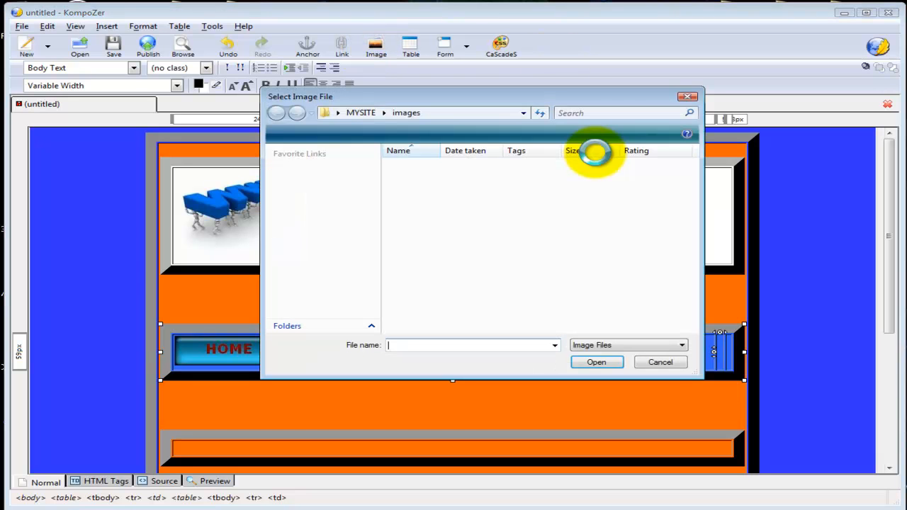
pyautogui.click(593, 248)
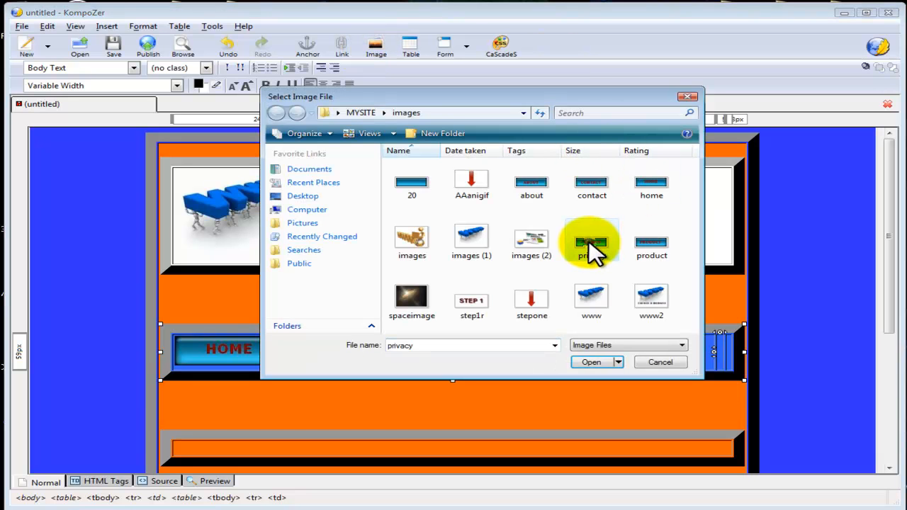
pyautogui.click(590, 362)
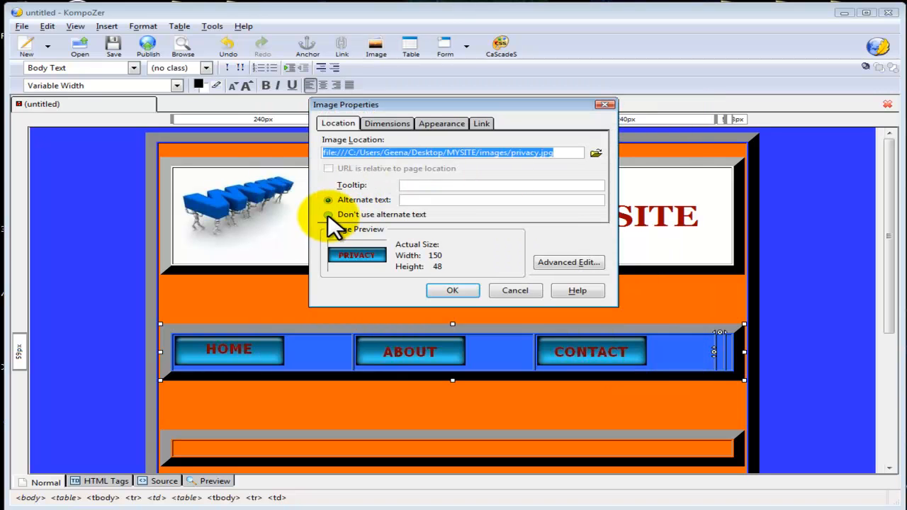
pyautogui.click(328, 214)
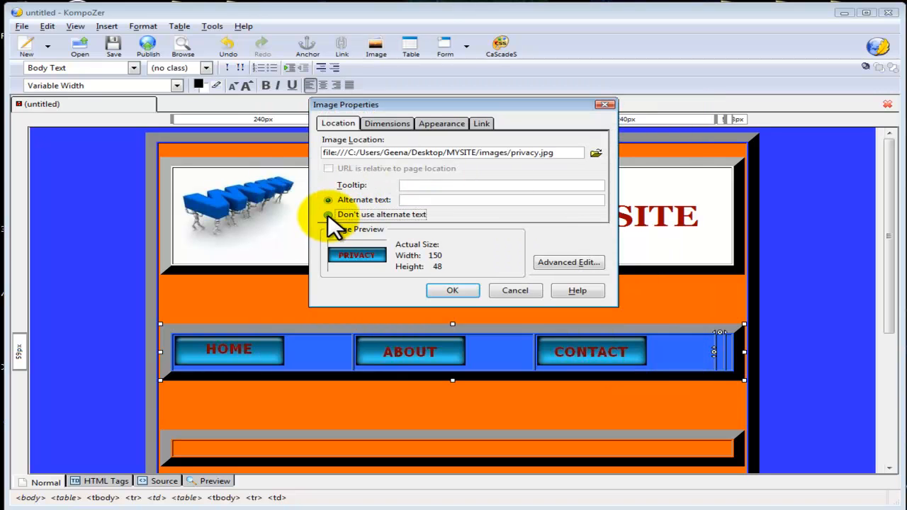
pyautogui.click(454, 290)
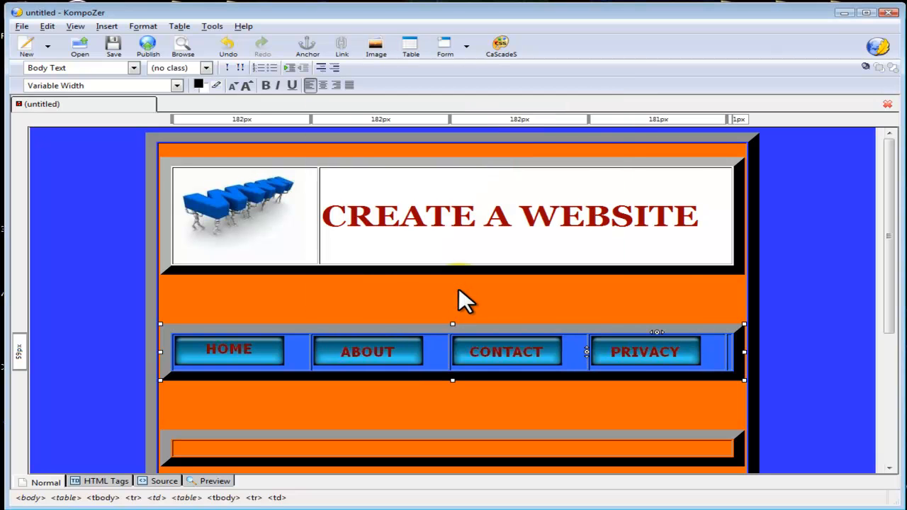
# Insert the product image from the MYSITE images folder into the fifth cell of the blue navigation table, without alternate text
pyautogui.click(730, 350)
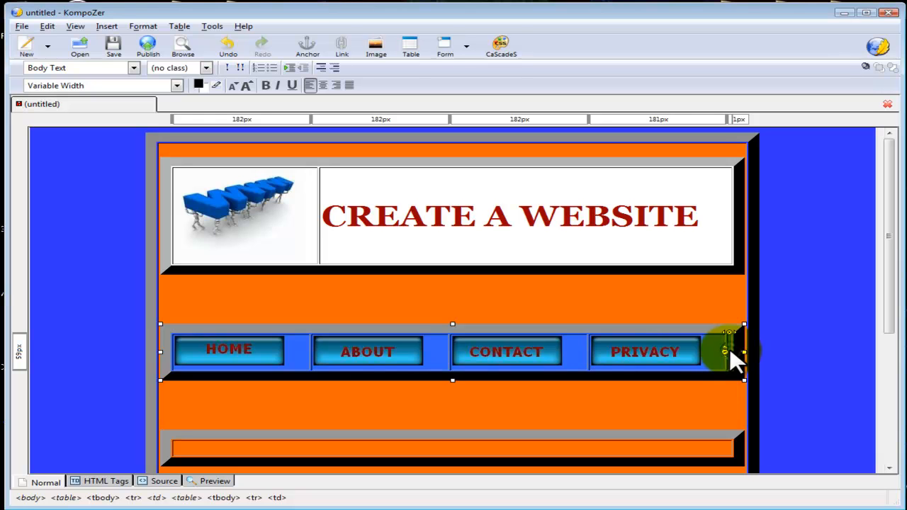
pyautogui.click(378, 48)
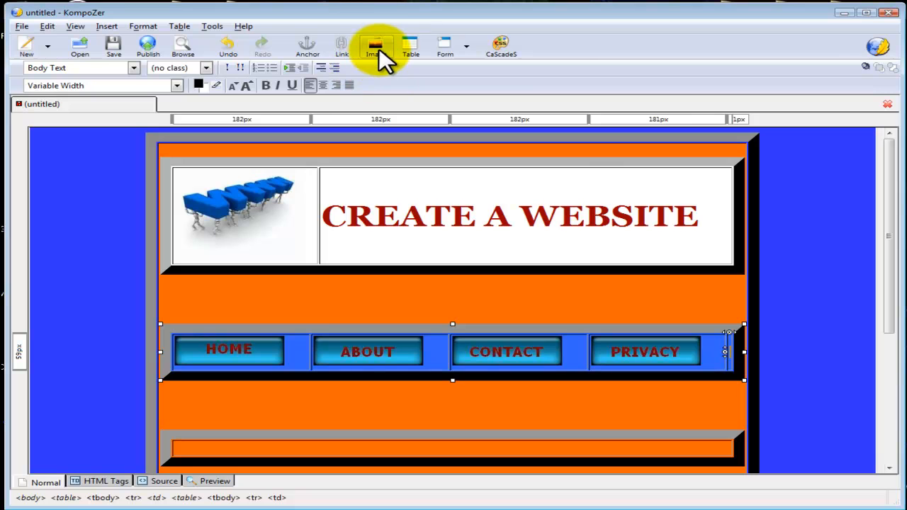
pyautogui.click(379, 48)
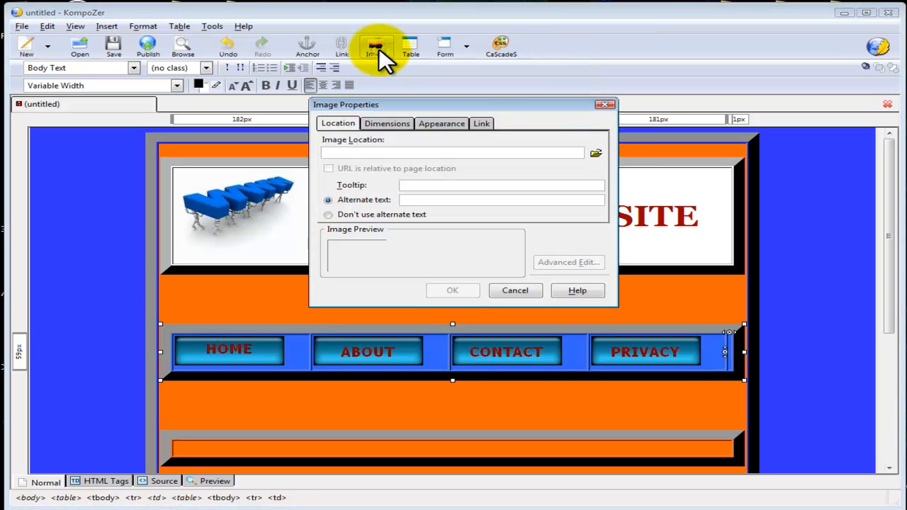
pyautogui.click(596, 153)
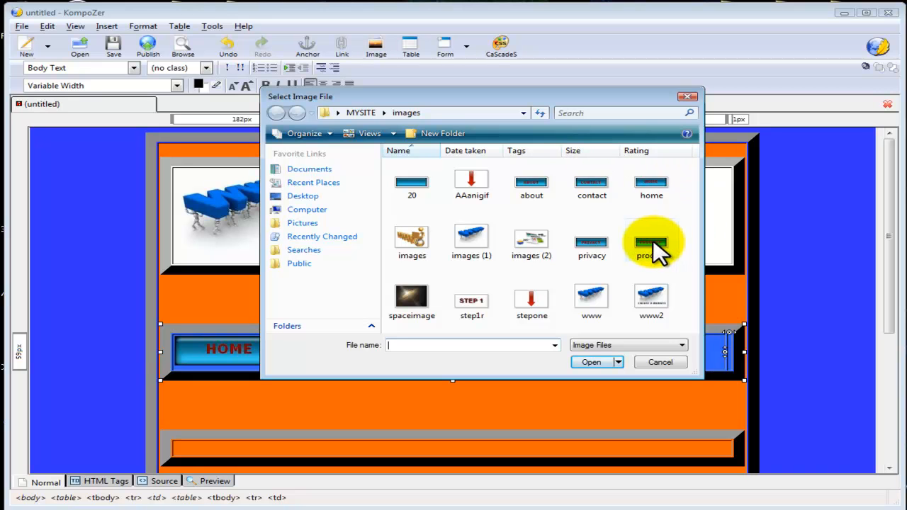
pyautogui.click(652, 244)
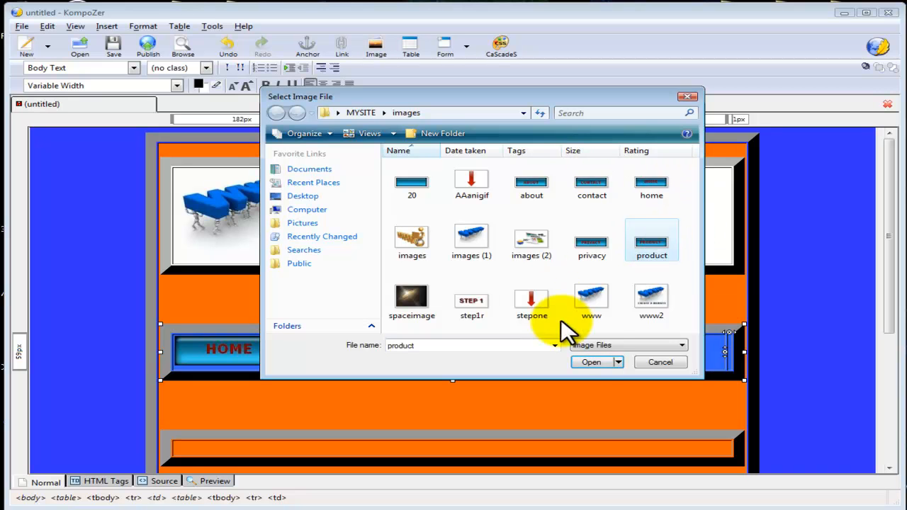
pyautogui.click(591, 362)
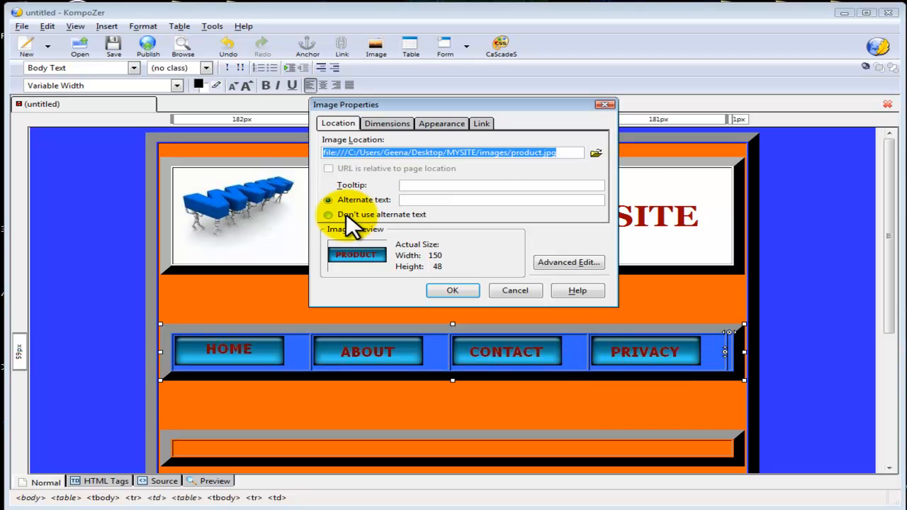
pyautogui.click(328, 214)
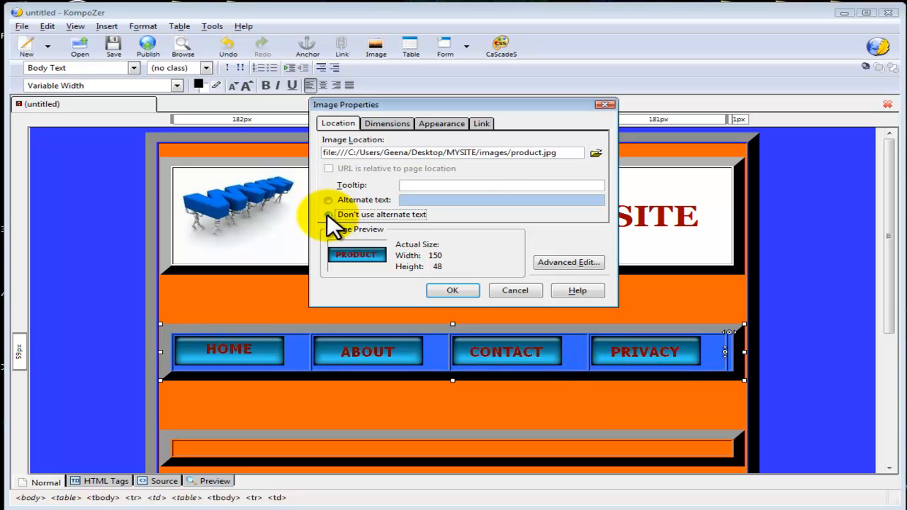
pyautogui.click(452, 291)
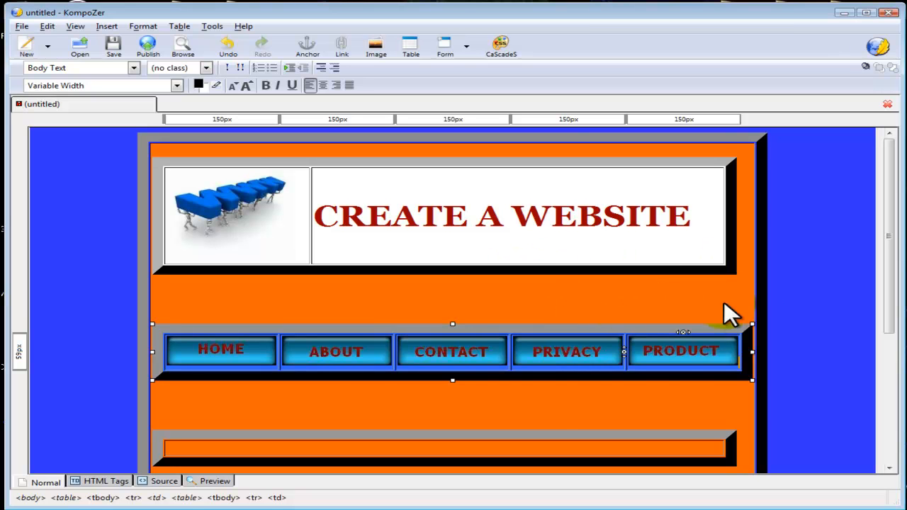
# Set the width of the header table containing the "CREATE A WEBSITE" title to 850 pixels
pyautogui.click(467, 180)
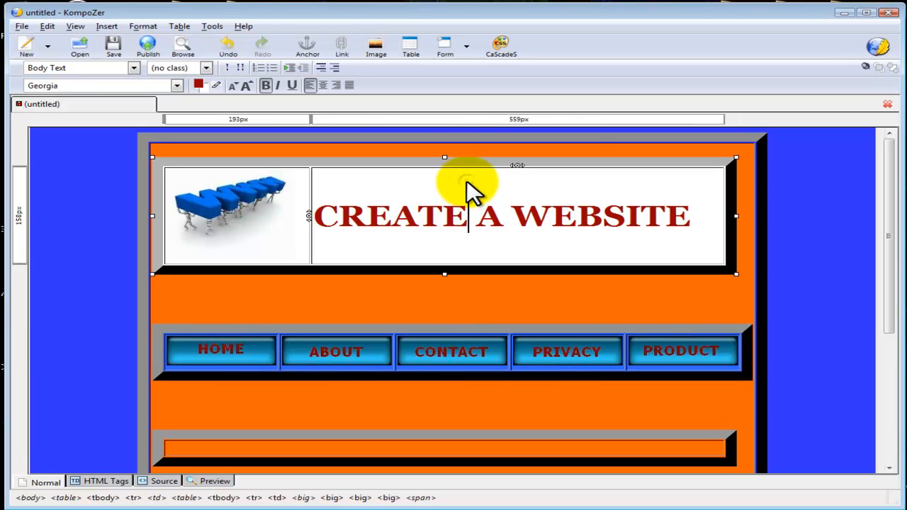
pyautogui.doubleClick(467, 180)
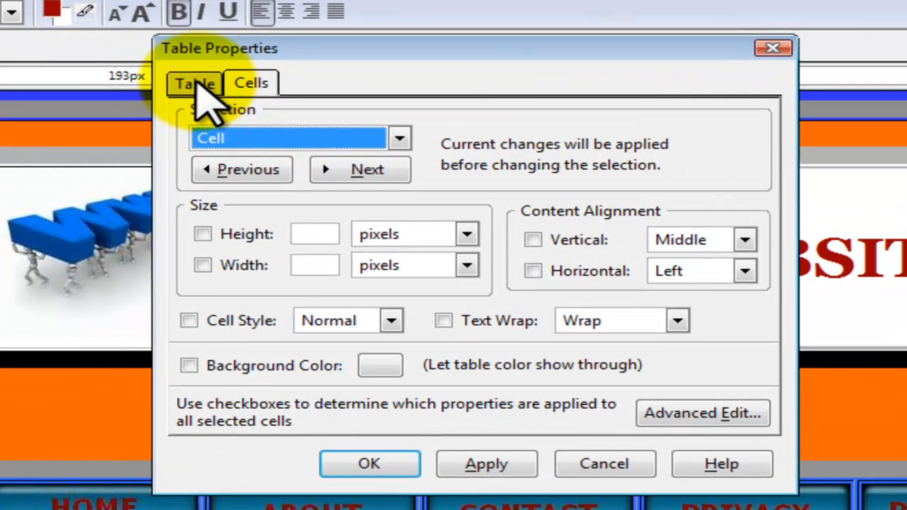
pyautogui.click(196, 84)
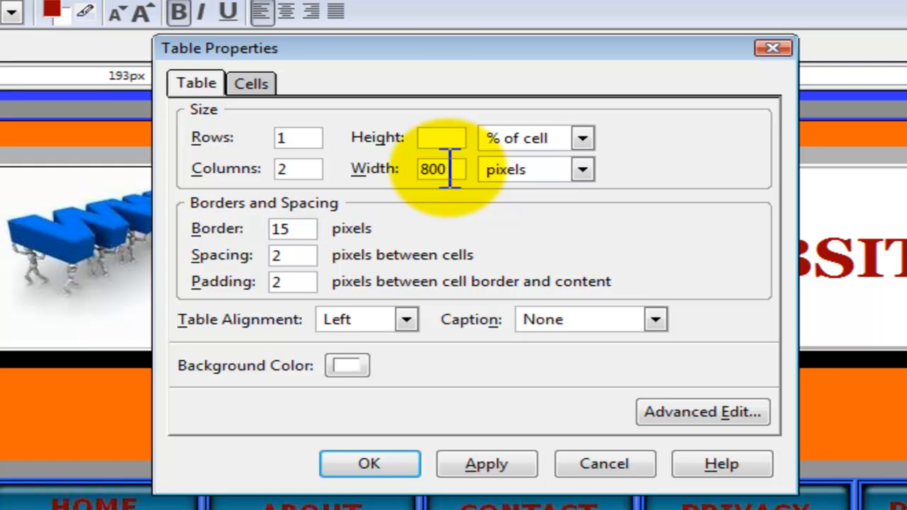
pyautogui.moveTo(450, 169); pyautogui.dragTo(434, 169)
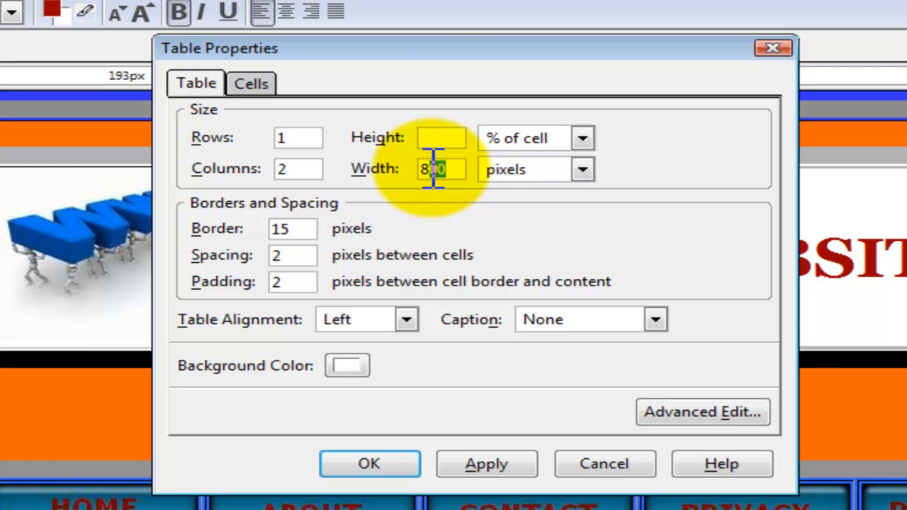
pyautogui.write('50')
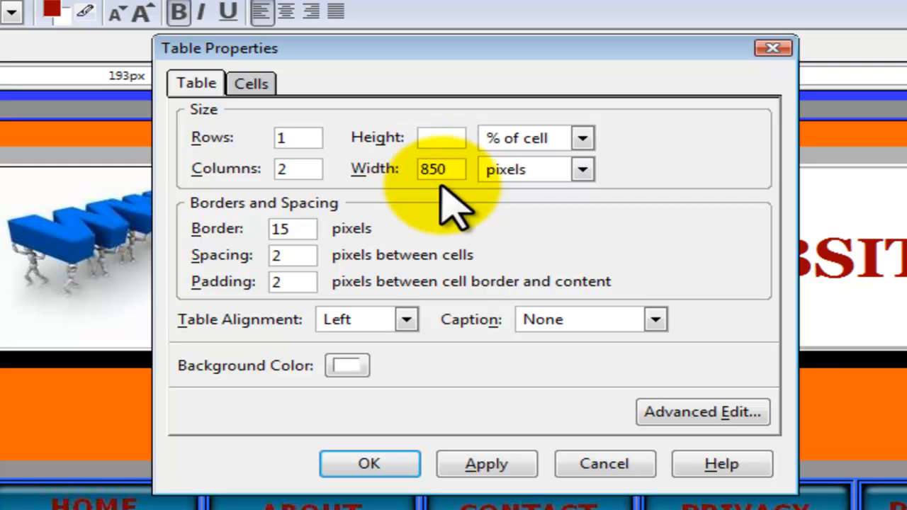
pyautogui.click(495, 467)
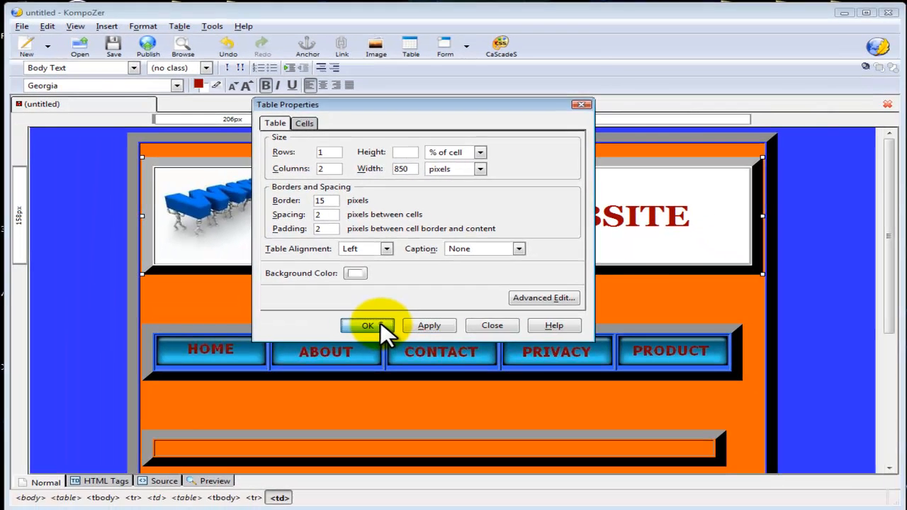
pyautogui.click(397, 466)
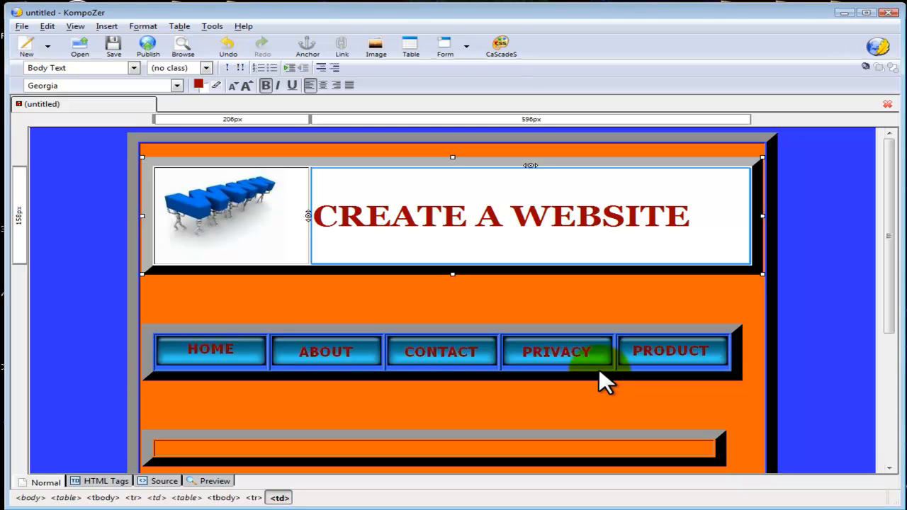
# Set the width of the blue navigation table to 850 pixels
pyautogui.doubleClick(500, 347)
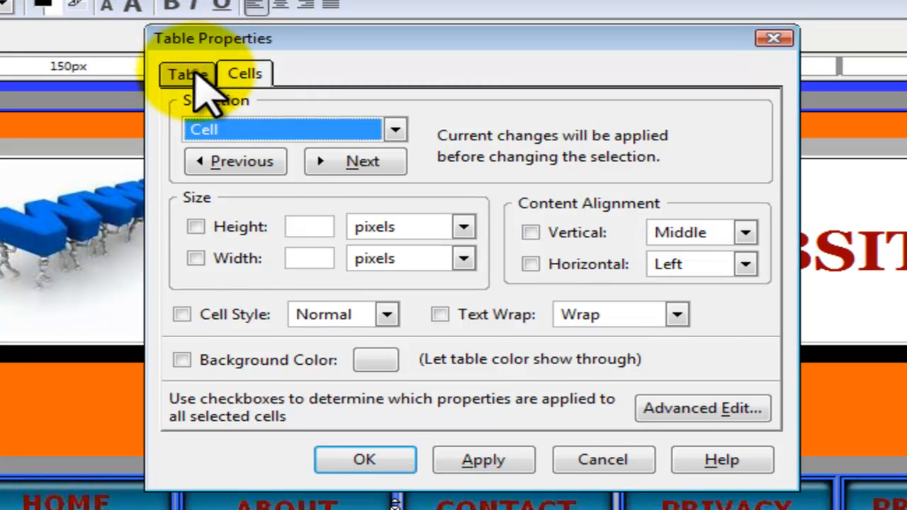
pyautogui.click(247, 108)
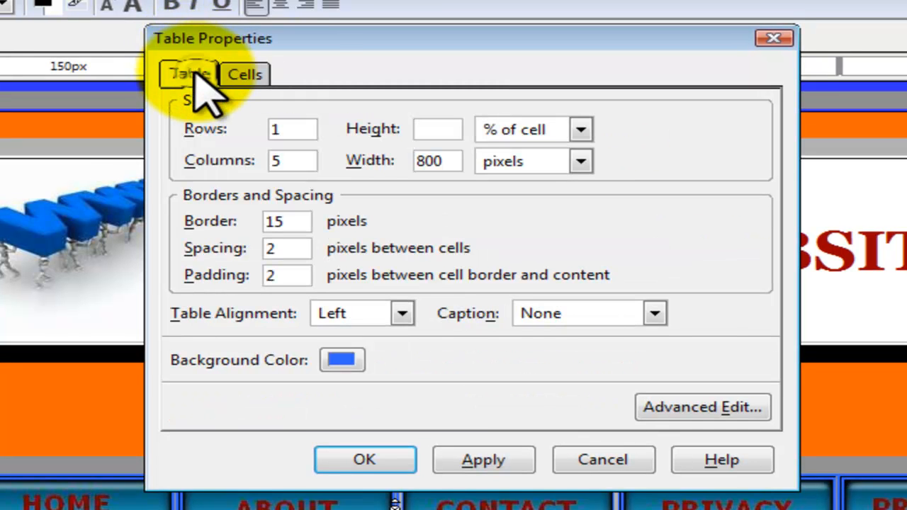
pyautogui.moveTo(447, 160); pyautogui.dragTo(432, 160)
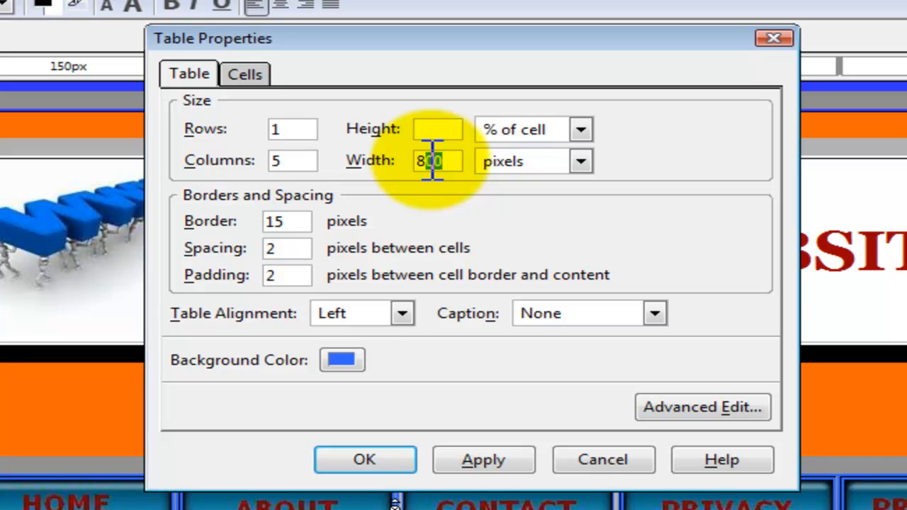
pyautogui.write('50')
pyautogui.click(489, 462)
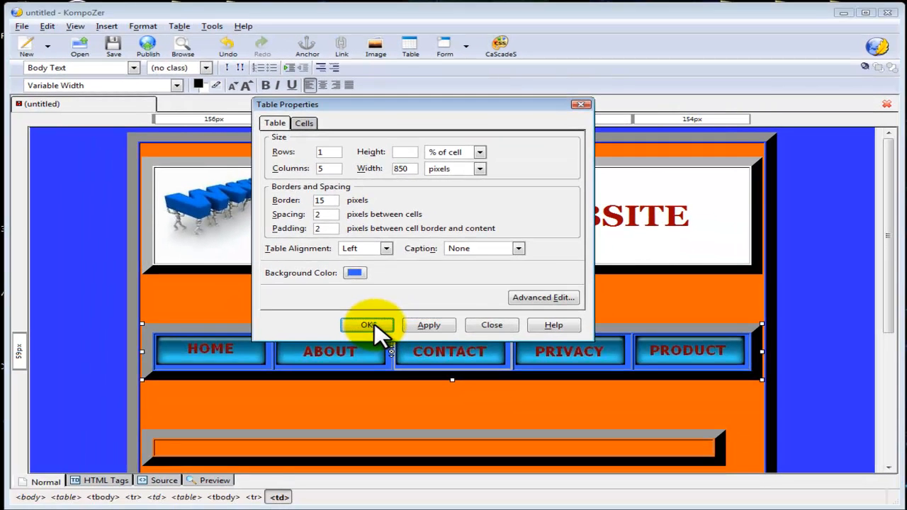
pyautogui.click(365, 423)
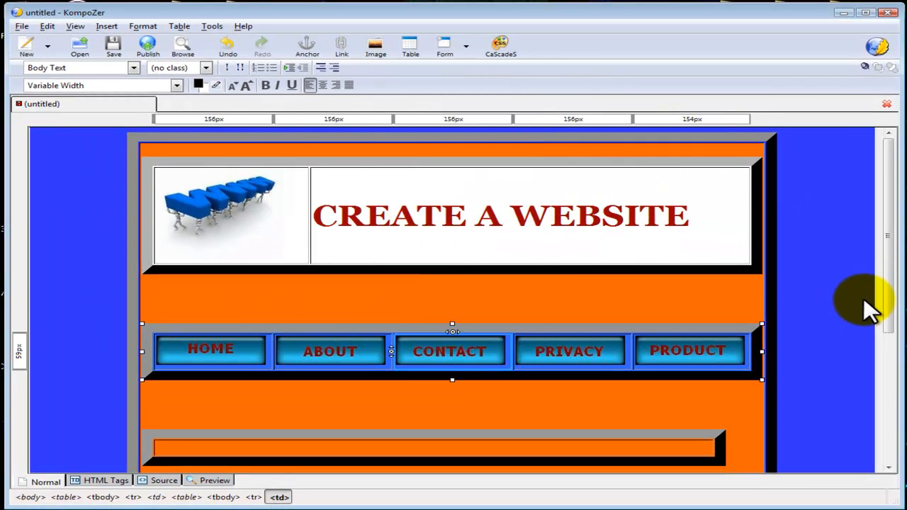
# Delete the blank lines between the header table and the navigation table to close the gap
pyautogui.moveTo(887, 228)
pyautogui.mouseDown()
pyautogui.moveTo(891, 296)
pyautogui.moveTo(887, 231)
pyautogui.mouseUp()
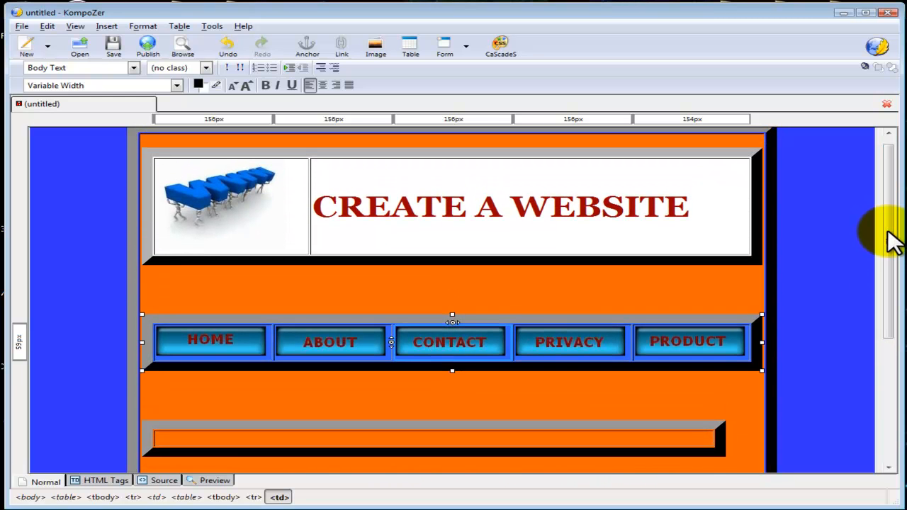
pyautogui.click(150, 314)
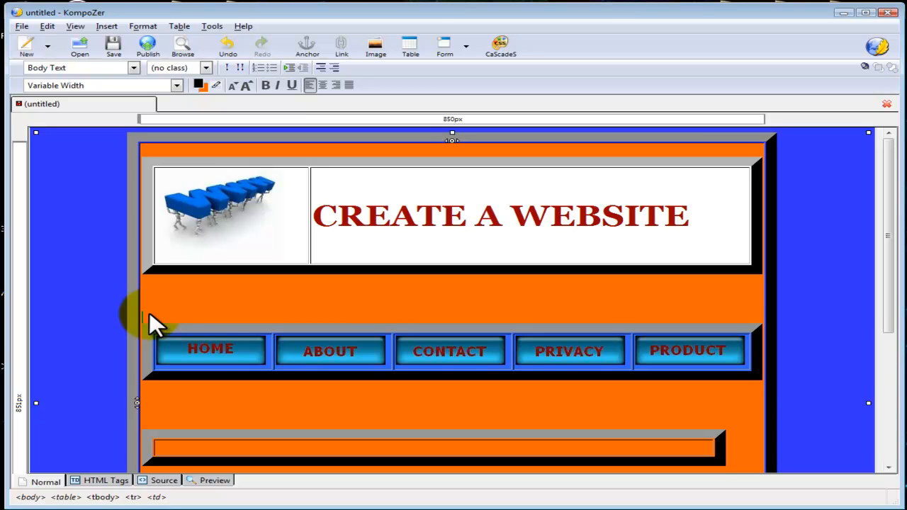
pyautogui.press('BackSpace')
pyautogui.press('BackSpace')
pyautogui.press('BackSpace')
pyautogui.press('BackSpace')
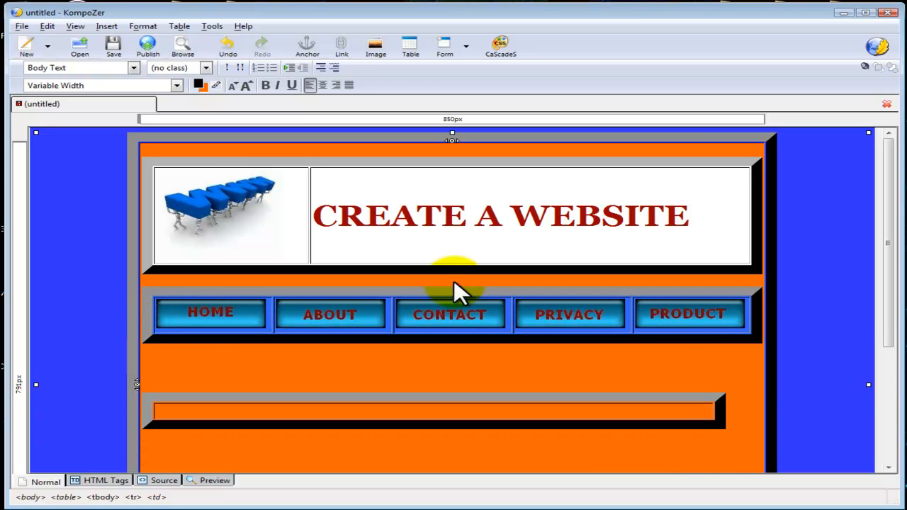
# Place the cursor inside the empty content table below the navigation table
pyautogui.moveTo(891, 263)
pyautogui.mouseDown()
pyautogui.moveTo(897, 260)
pyautogui.moveTo(891, 356)
pyautogui.moveTo(889, 250)
pyautogui.mouseUp()
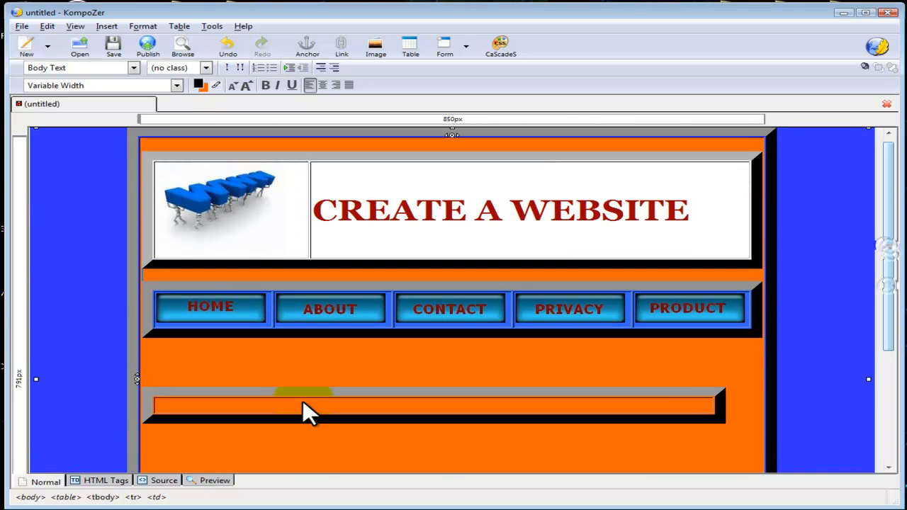
pyautogui.click(226, 403)
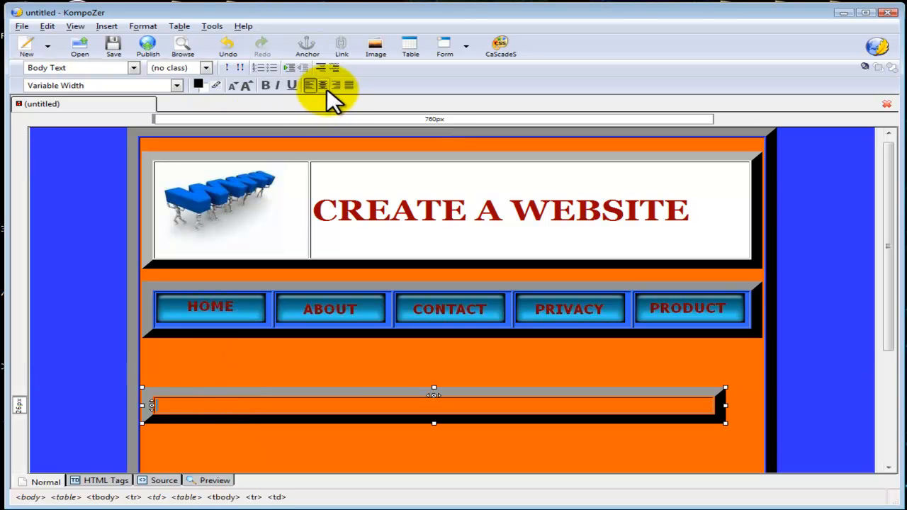
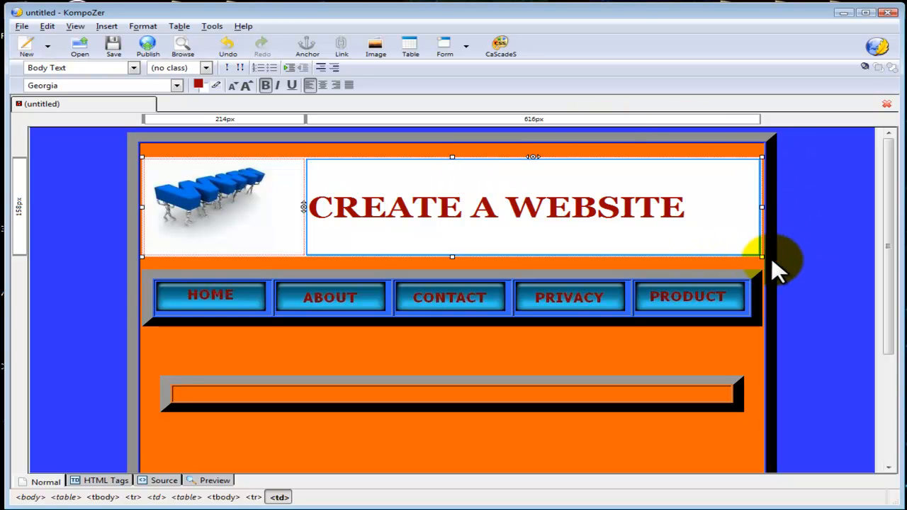
# Set the border of the blue navigation table holding the five buttons to 0 pixels
pyautogui.moveTo(891, 241); pyautogui.dragTo(891, 269)
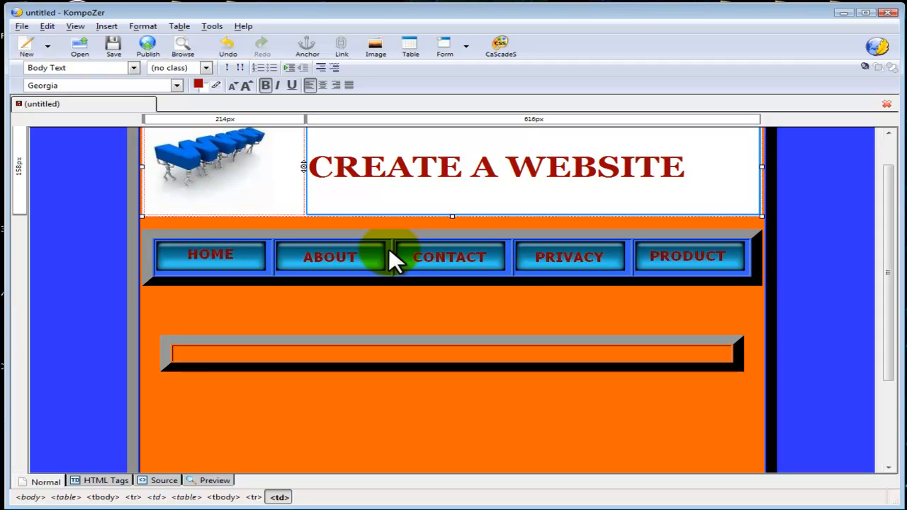
pyautogui.doubleClick(389, 248)
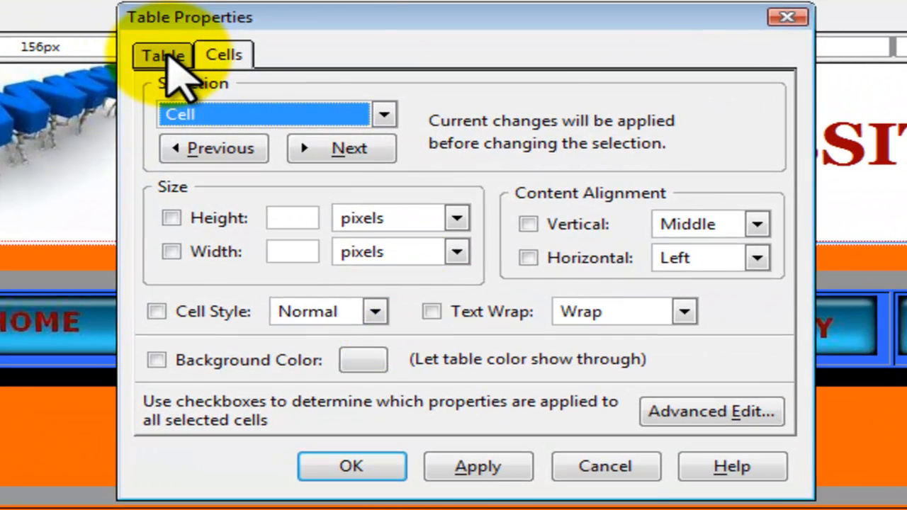
pyautogui.click(170, 60)
pyautogui.click(270, 213)
pyautogui.moveTo(270, 212); pyautogui.dragTo(241, 220)
pyautogui.write('0')
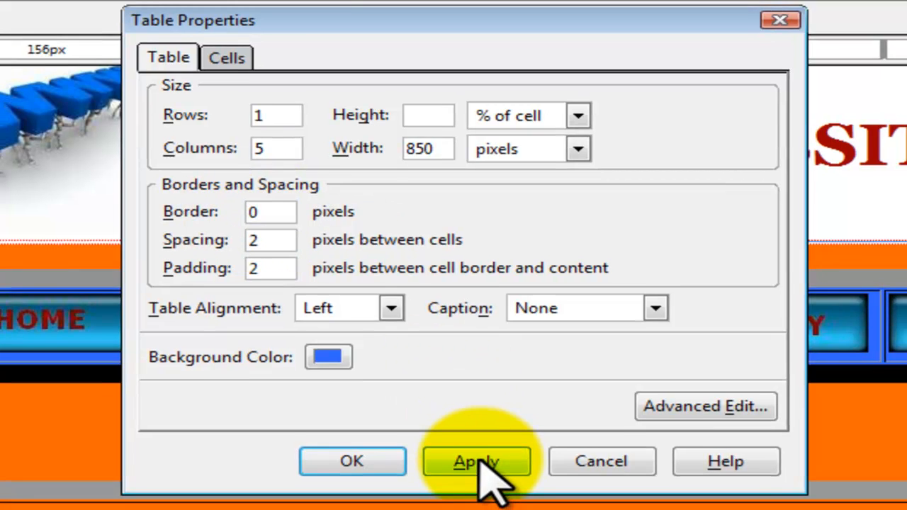
pyautogui.click(478, 466)
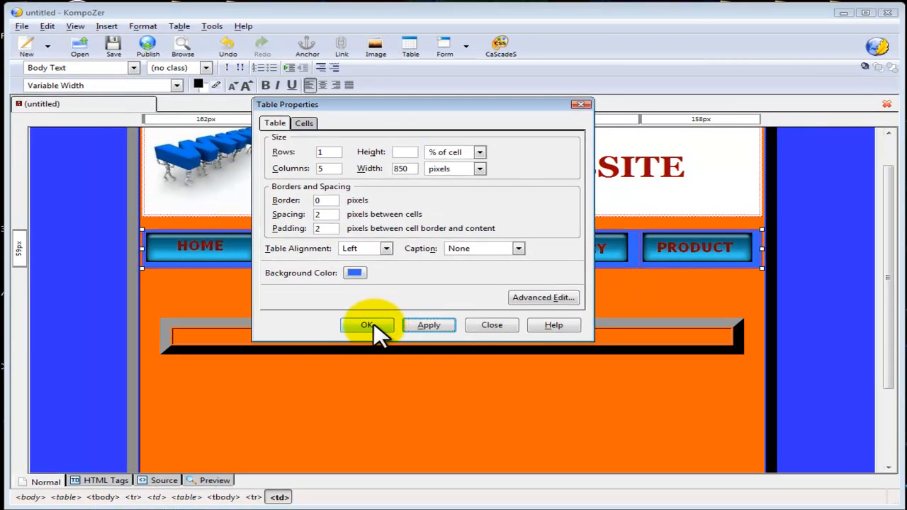
pyautogui.click(367, 325)
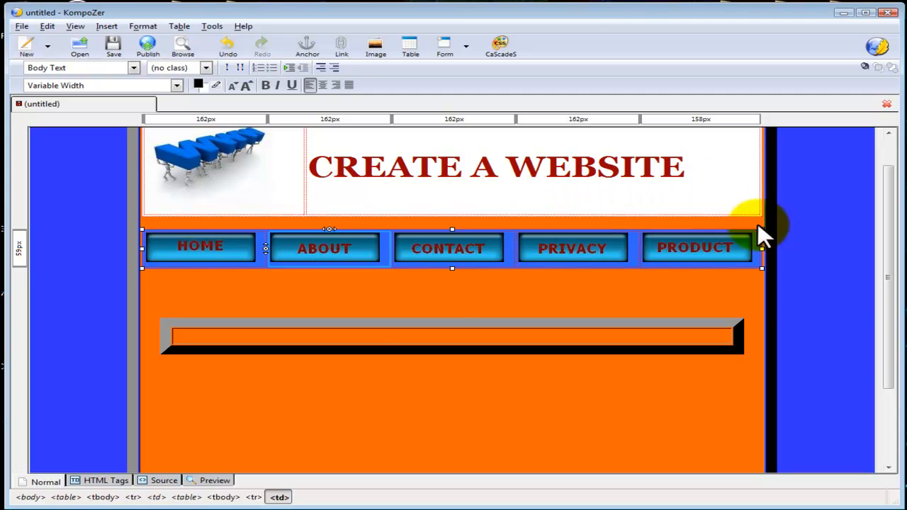
# Set the border of the empty content table below the navigation table to 0 pixels
pyautogui.doubleClick(389, 336)
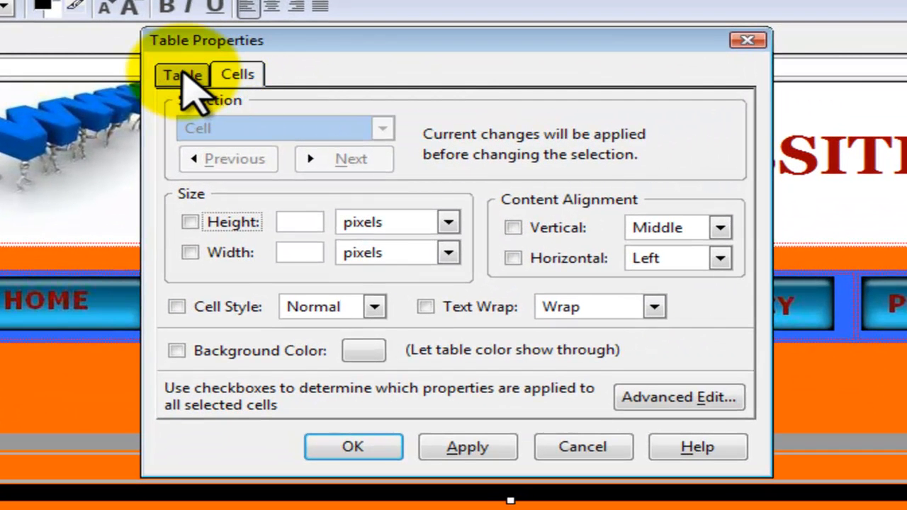
pyautogui.click(182, 74)
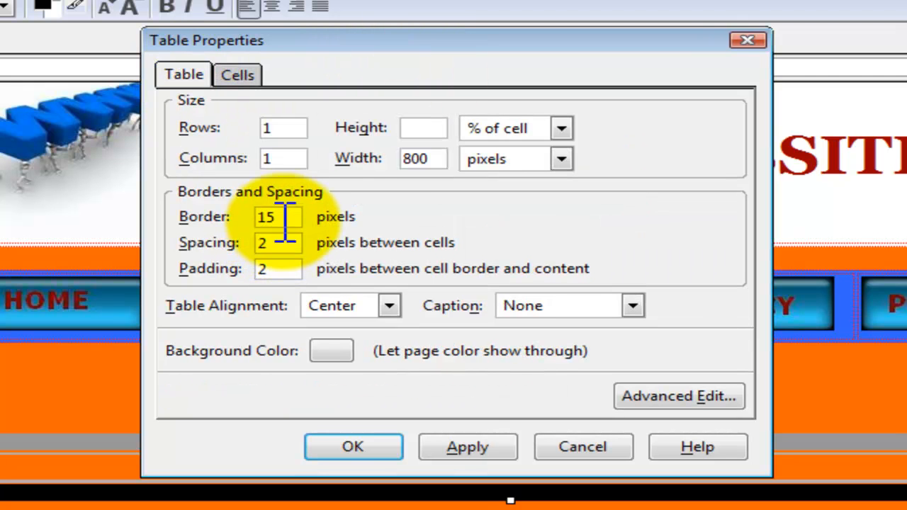
pyautogui.moveTo(281, 214); pyautogui.dragTo(256, 216)
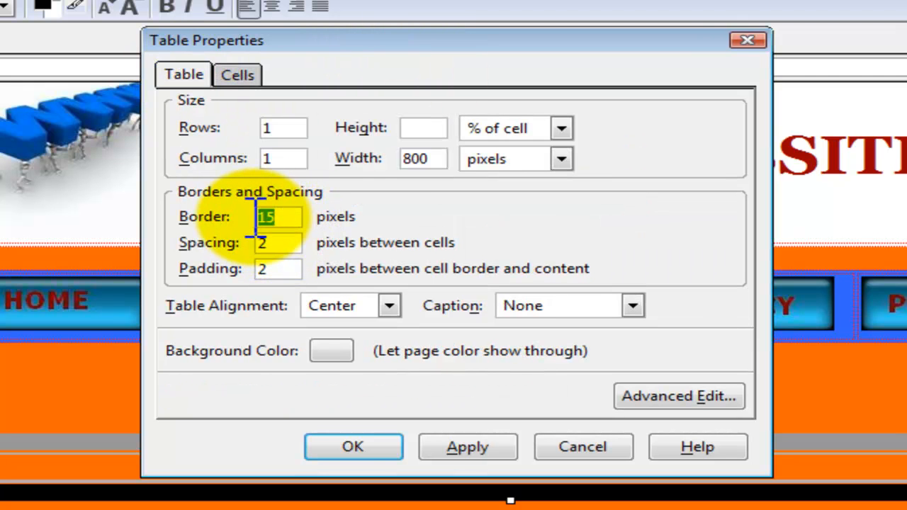
pyautogui.write('0')
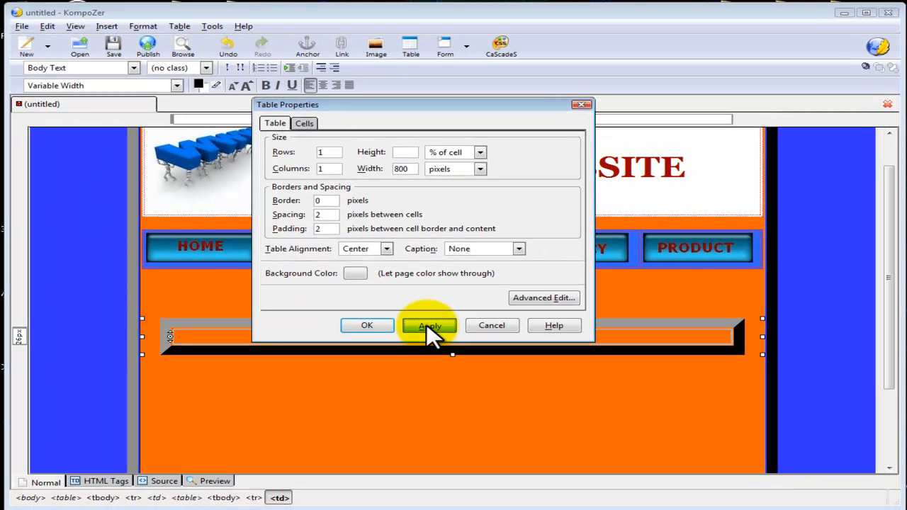
pyautogui.click(427, 326)
pyautogui.click(366, 326)
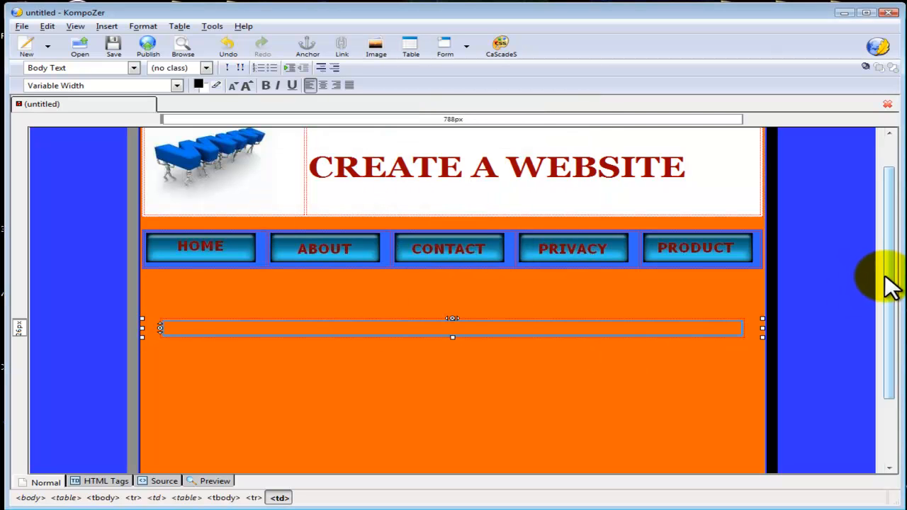
# Set the border of the outer orange table that encloses the whole page to 0 pixels
pyautogui.moveTo(891, 284); pyautogui.dragTo(889, 383)
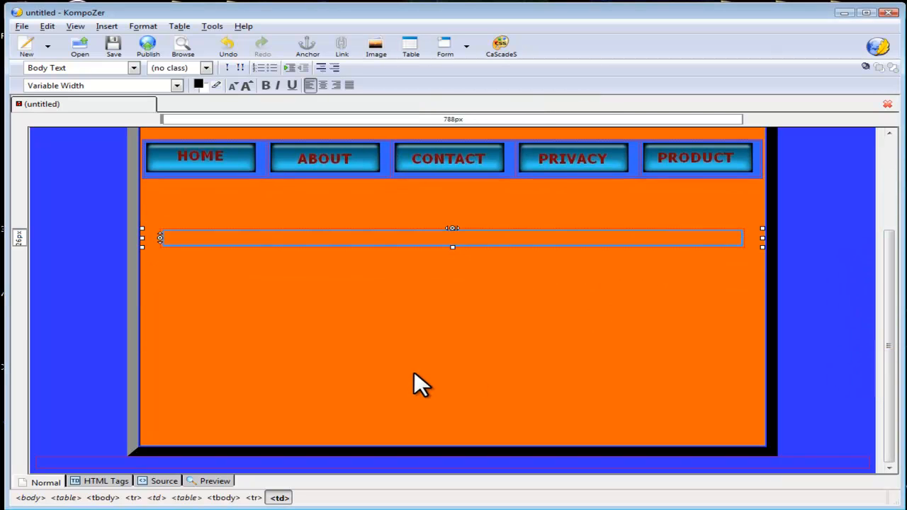
pyautogui.click(347, 387)
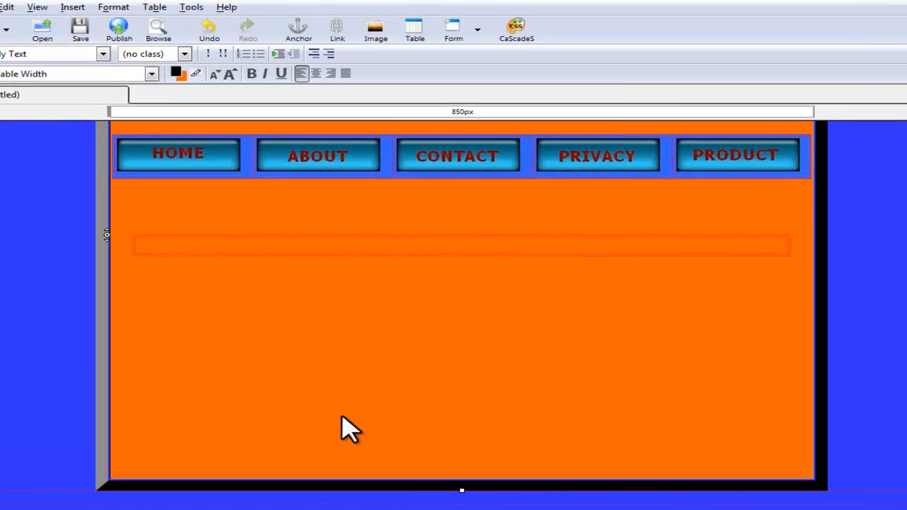
pyautogui.doubleClick(346, 388)
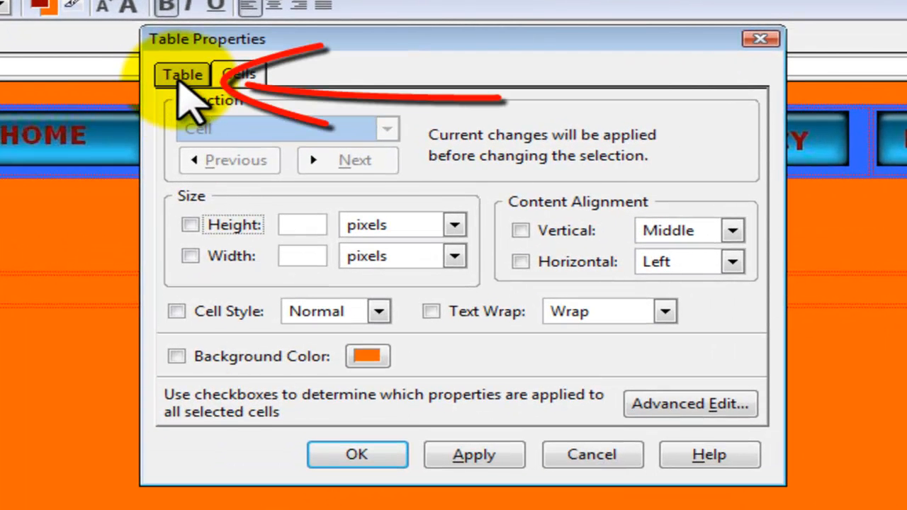
pyautogui.click(182, 75)
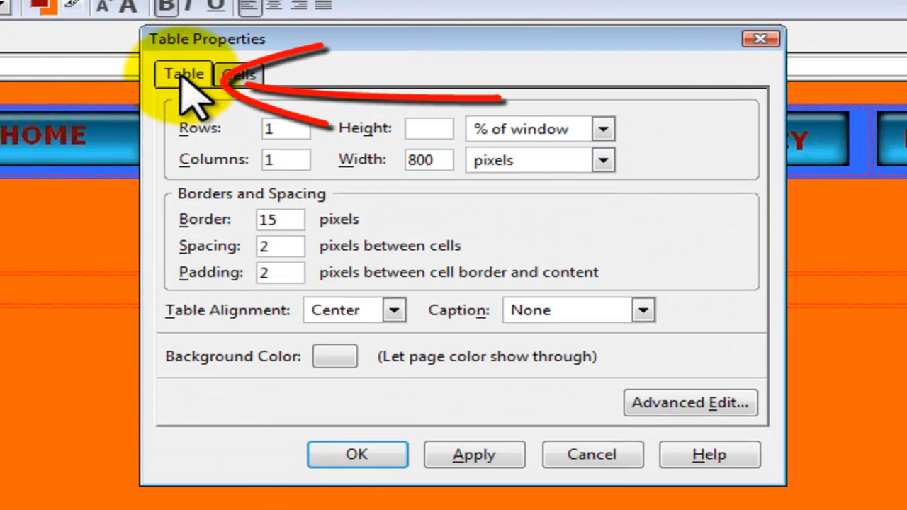
pyautogui.moveTo(277, 220); pyautogui.dragTo(259, 220)
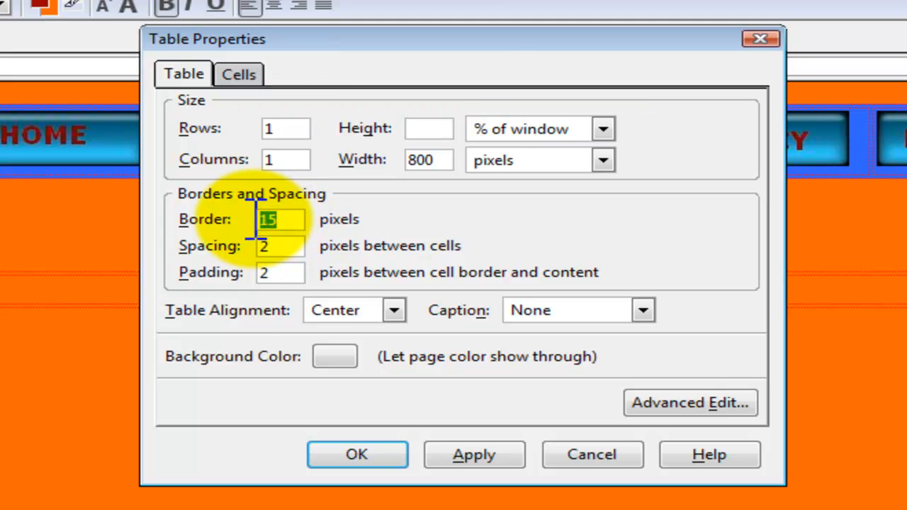
pyautogui.write('0')
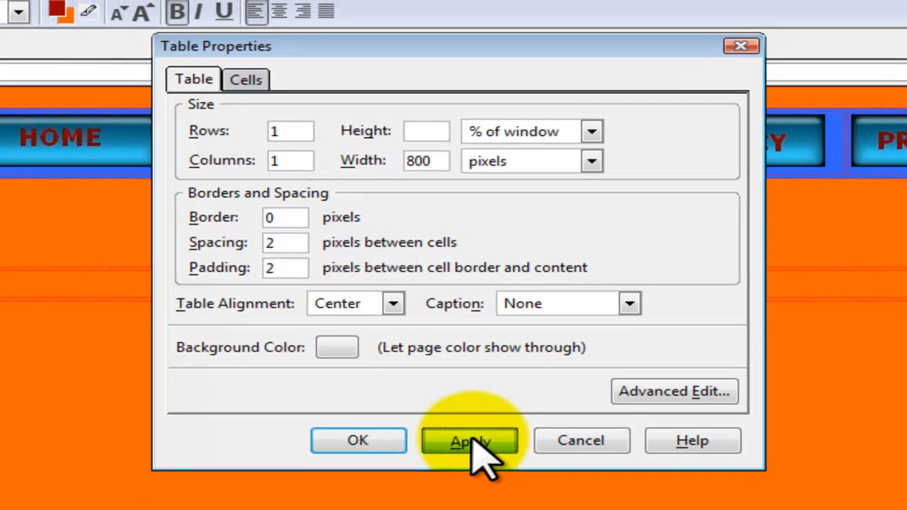
pyautogui.click(479, 455)
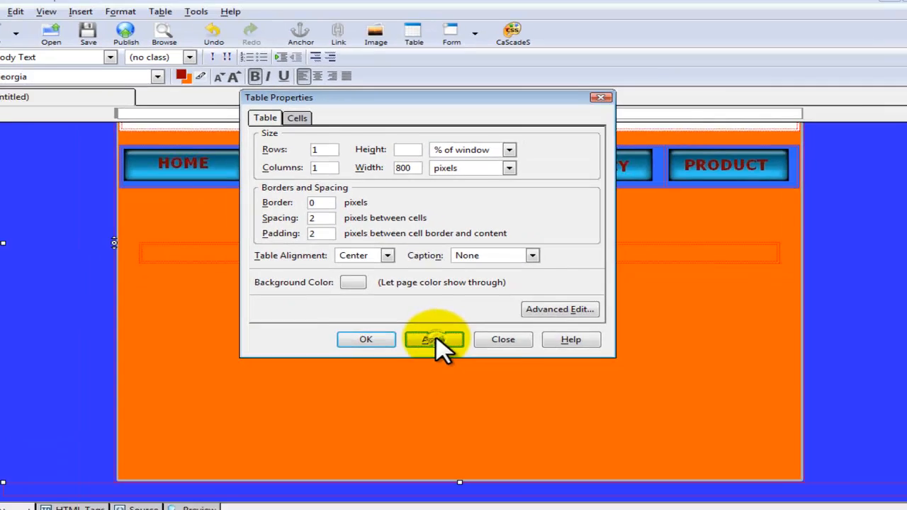
pyautogui.click(379, 341)
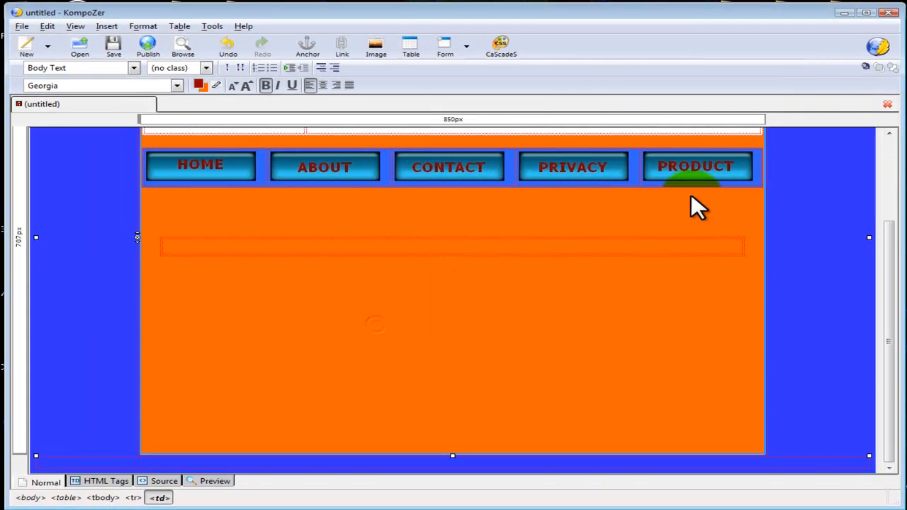
pyautogui.moveTo(891, 383); pyautogui.dragTo(894, 275)
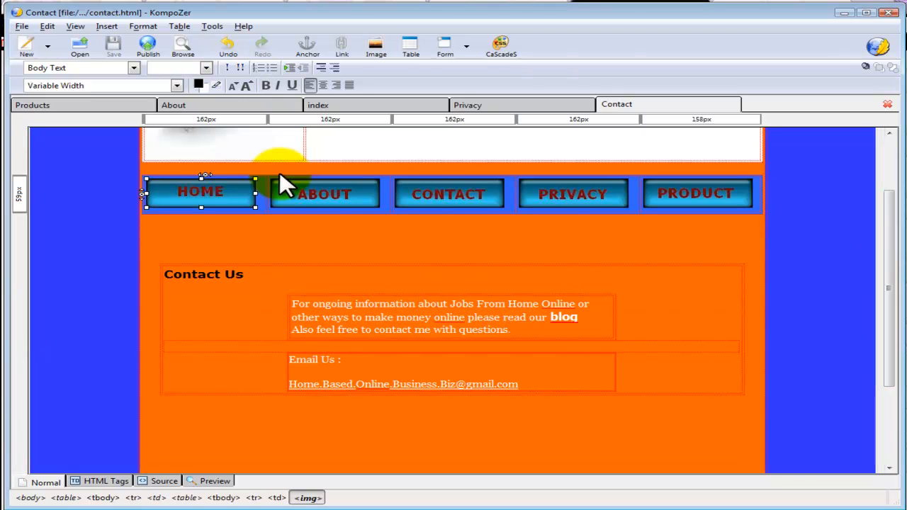
# On the Contact page, link the HOME button image to index.tml
pyautogui.click(214, 196)
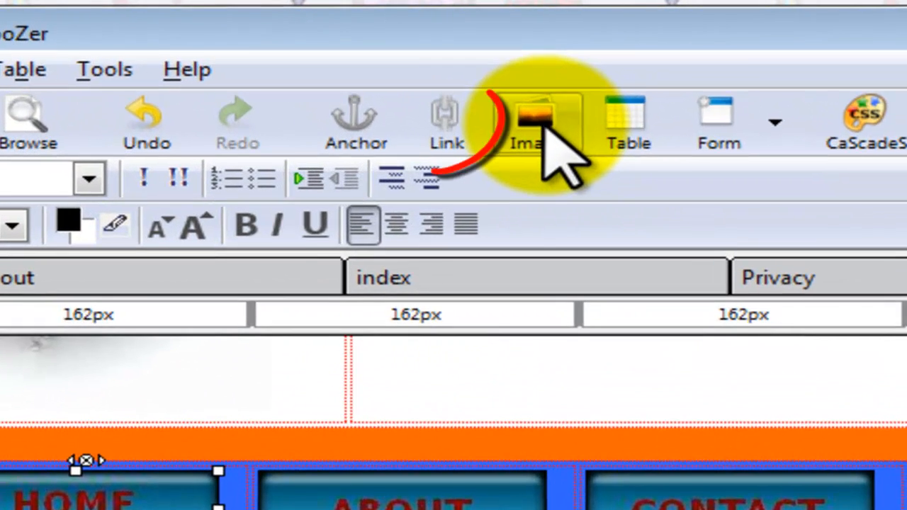
pyautogui.click(455, 148)
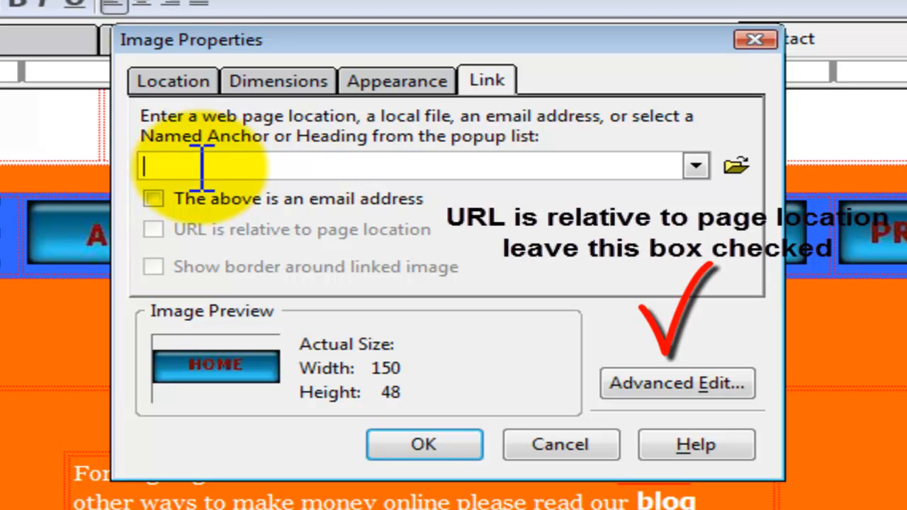
pyautogui.write('inde')
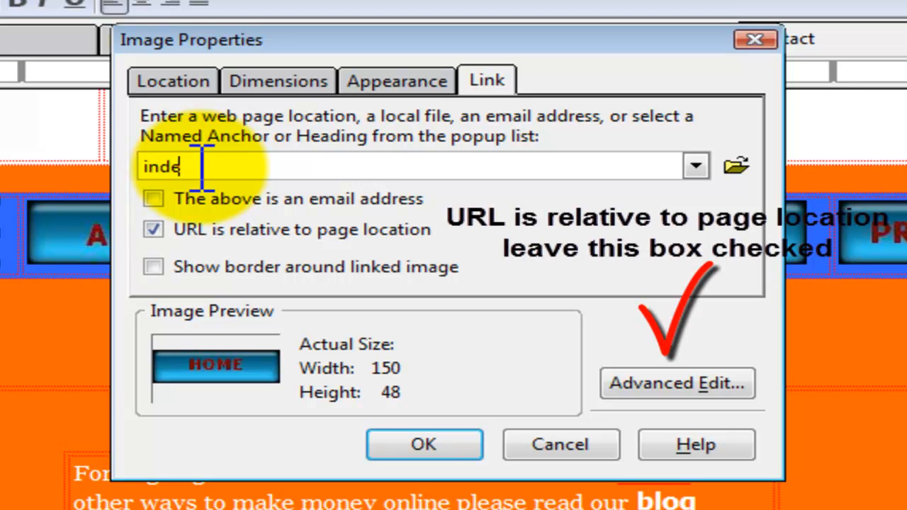
pyautogui.write('x.thml')
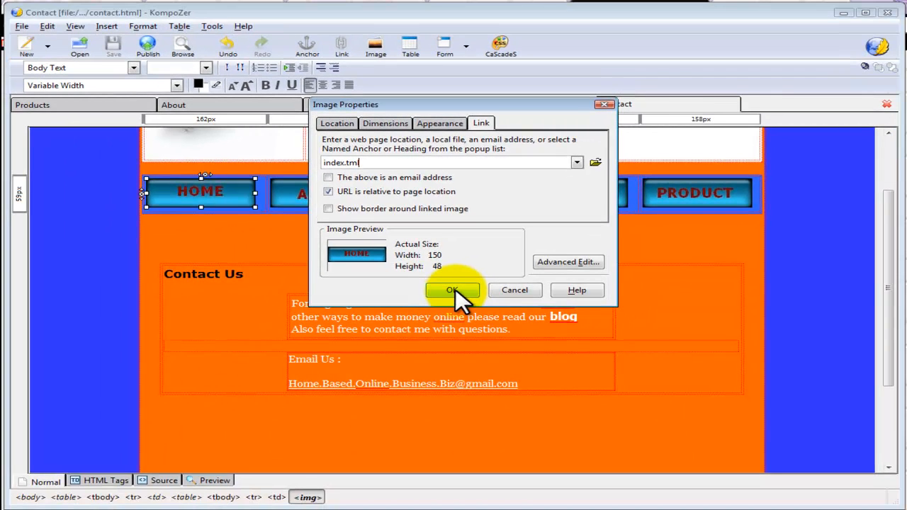
pyautogui.click(452, 289)
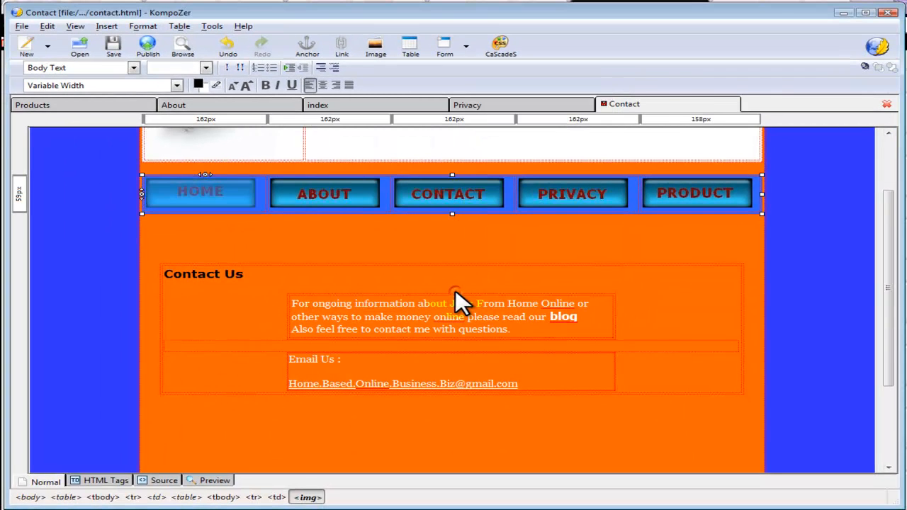
# Link the ABOUT button image in the navigation table to about.html
pyautogui.click(335, 193)
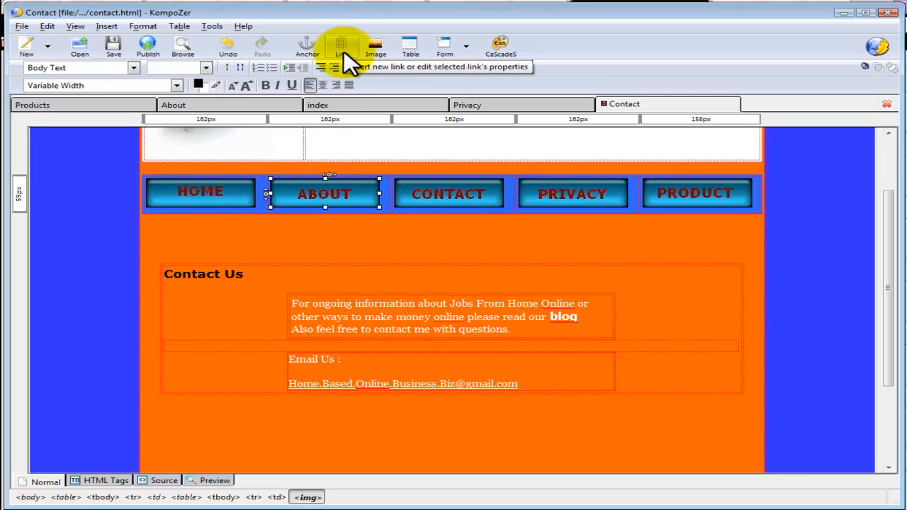
pyautogui.click(343, 51)
pyautogui.click(346, 163)
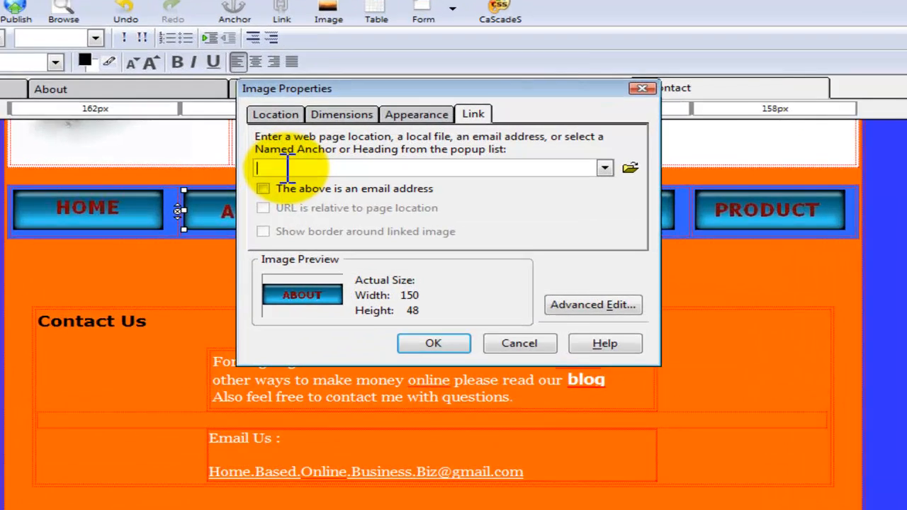
pyautogui.write('about')
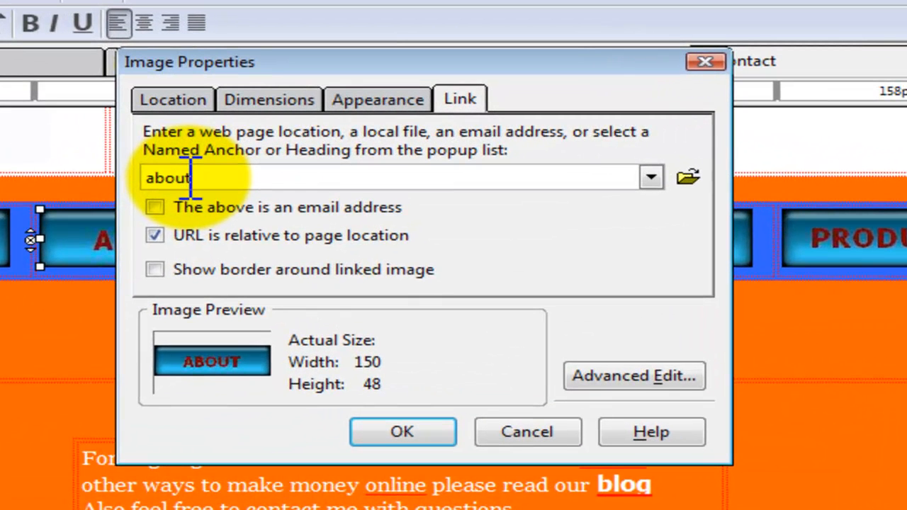
pyautogui.write('.html')
pyautogui.press('Return')
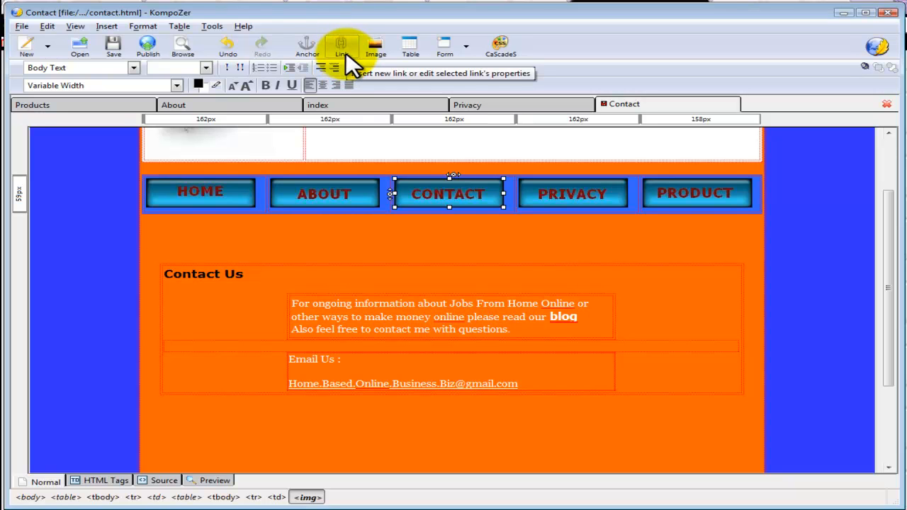
# Link the CONTACT button image in the navigation table to contact.html
pyautogui.click(346, 50)
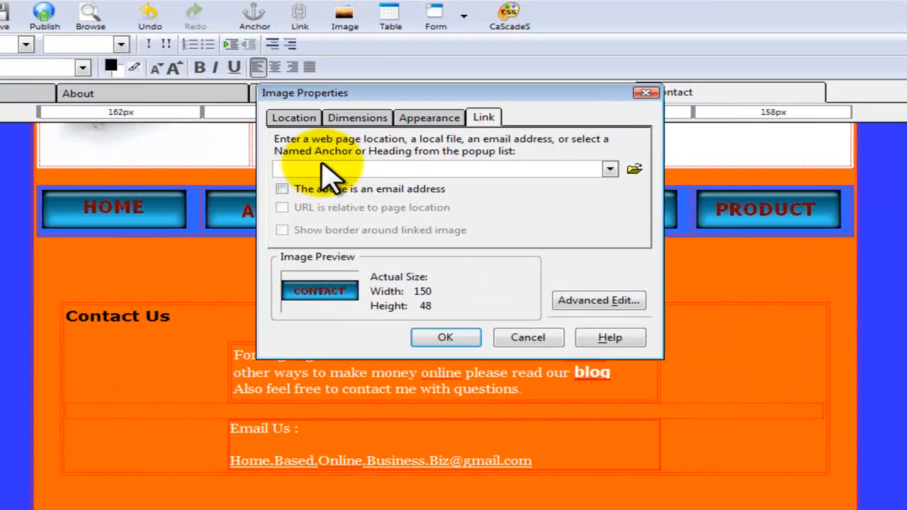
pyautogui.click(323, 168)
pyautogui.write('con')
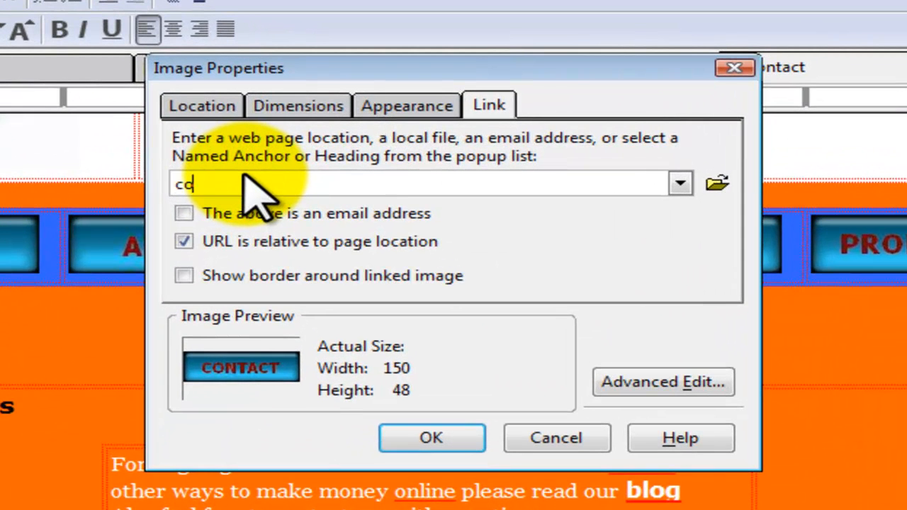
pyautogui.write('tact.html')
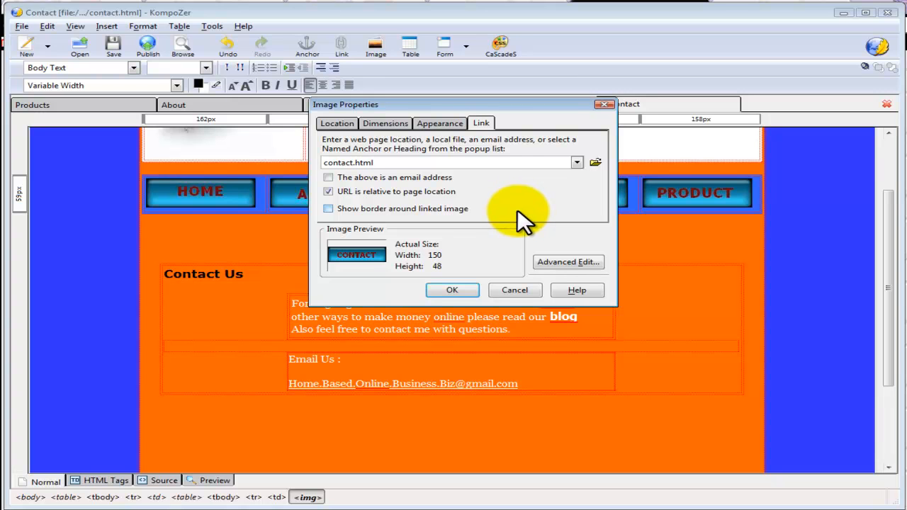
pyautogui.click(458, 289)
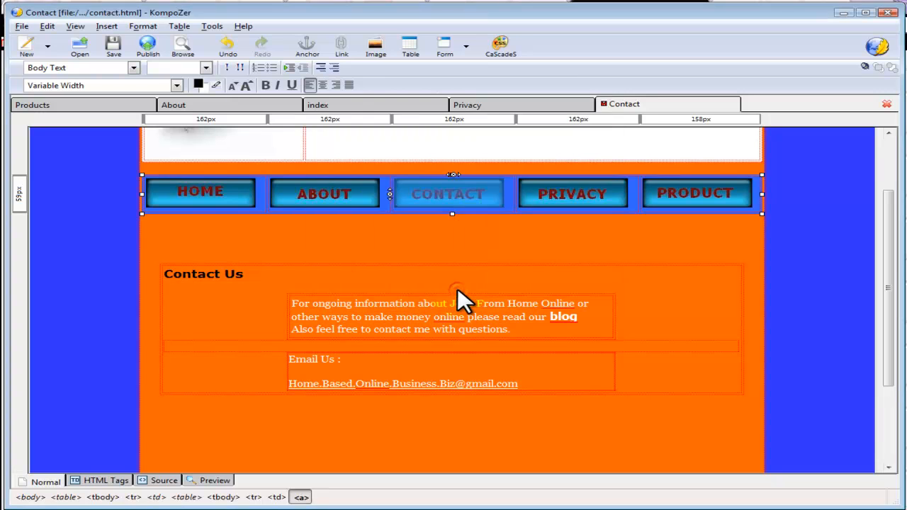
# Link the PRIVACY button image in the Contact page's navigation table to privacy.html
pyautogui.click(586, 197)
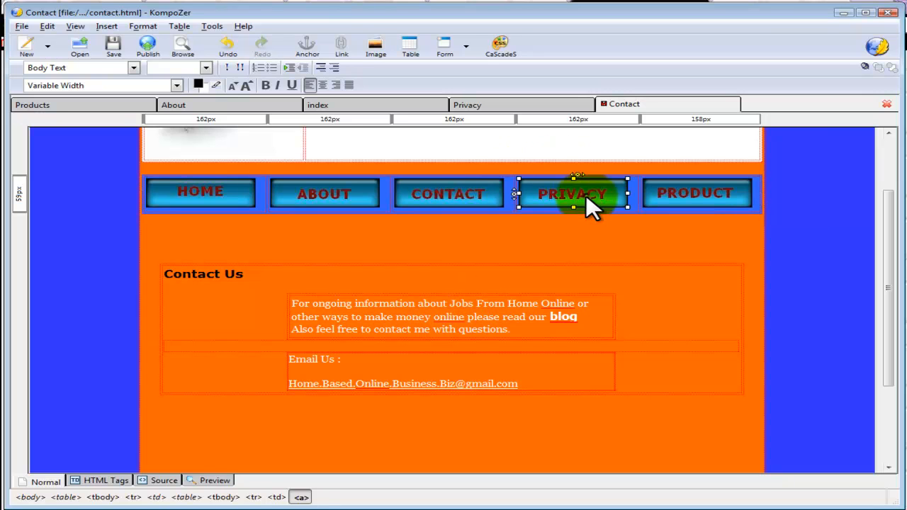
pyautogui.click(344, 52)
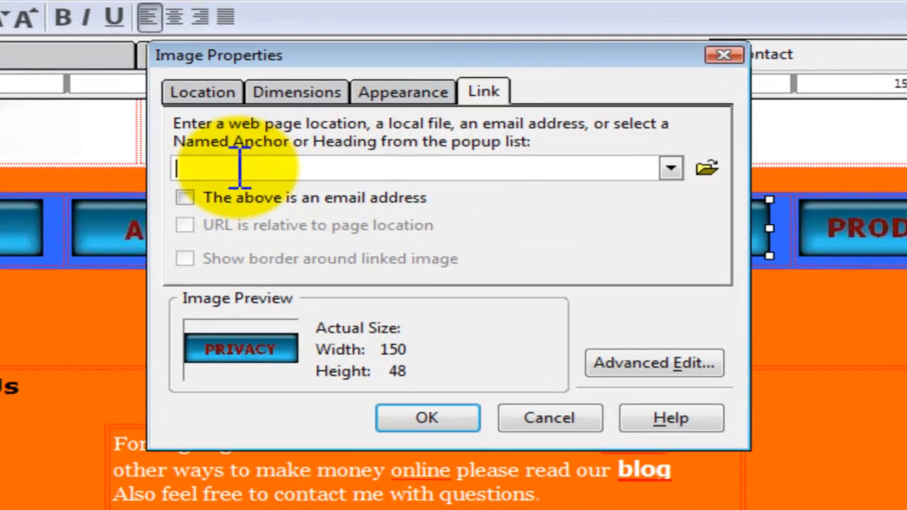
pyautogui.write('priva')
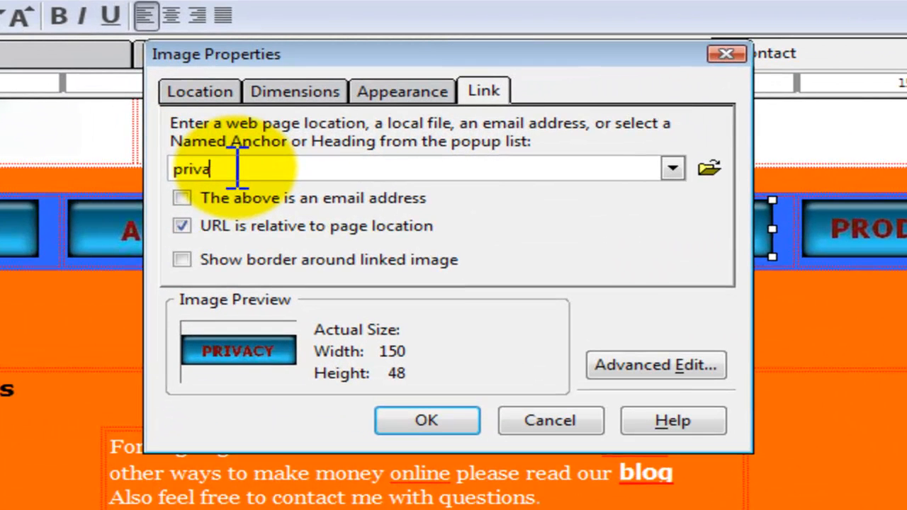
pyautogui.write('cy.html')
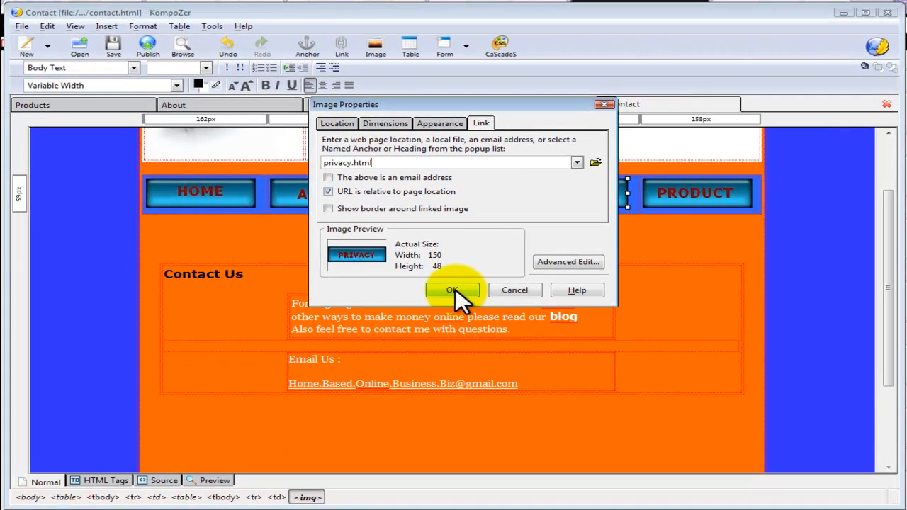
pyautogui.click(450, 325)
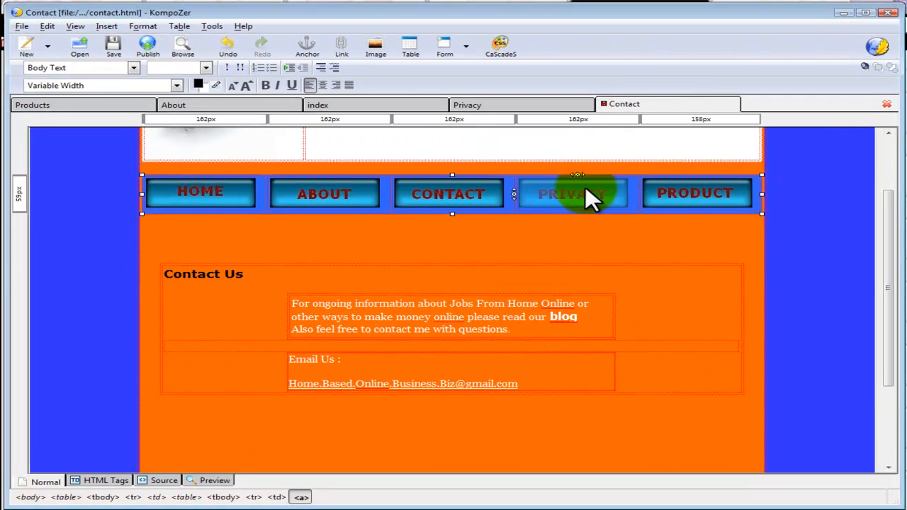
# Link the PRODUCT button image in the navigation table to product.html and save the Contact page
pyautogui.click(693, 197)
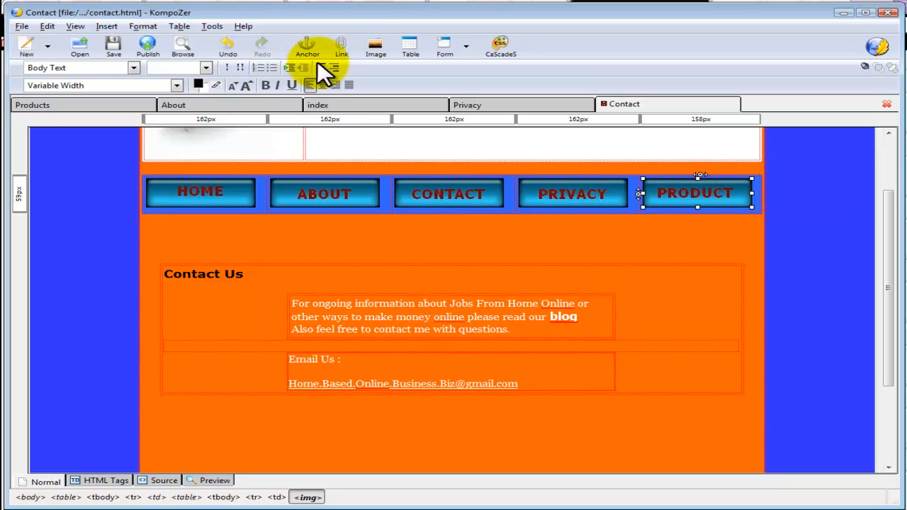
pyautogui.click(341, 43)
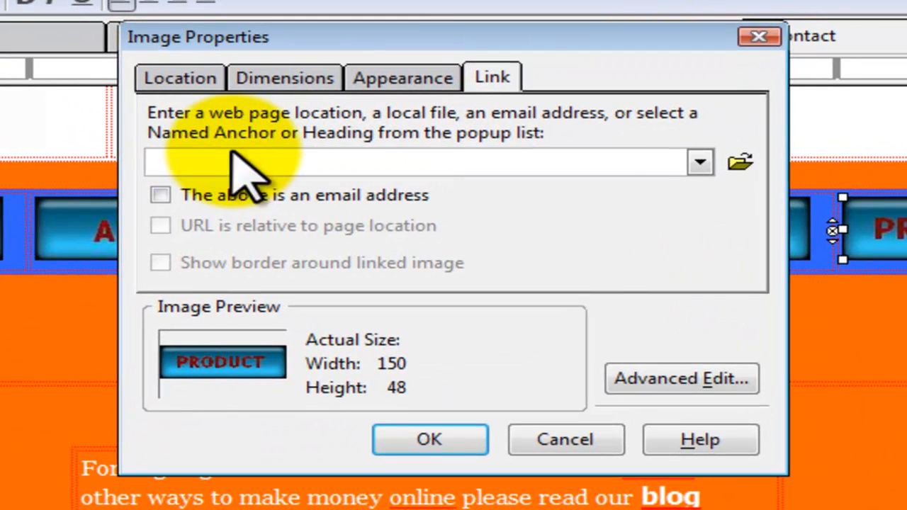
pyautogui.write('prod')
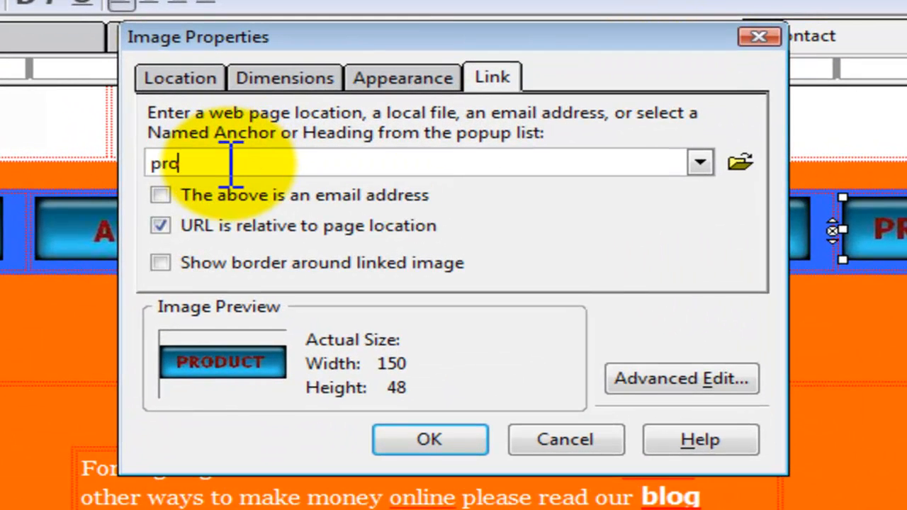
pyautogui.write('uct.html')
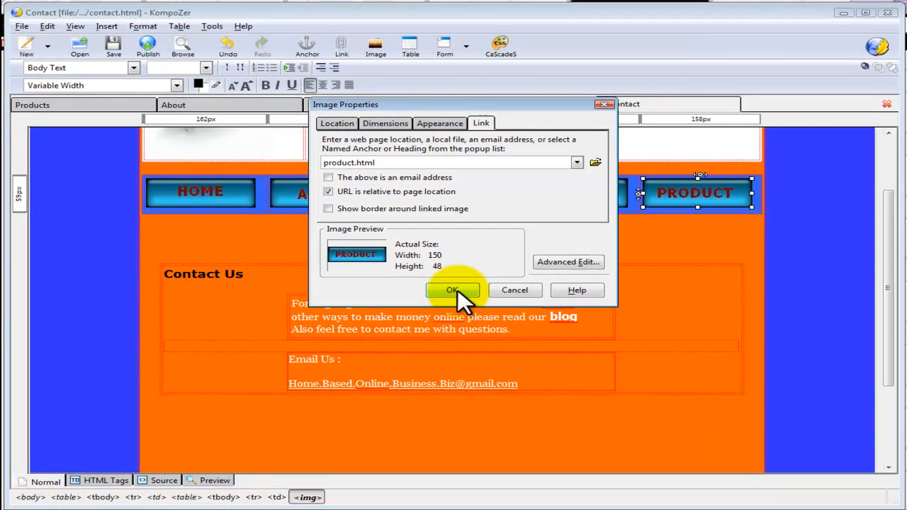
pyautogui.click(448, 348)
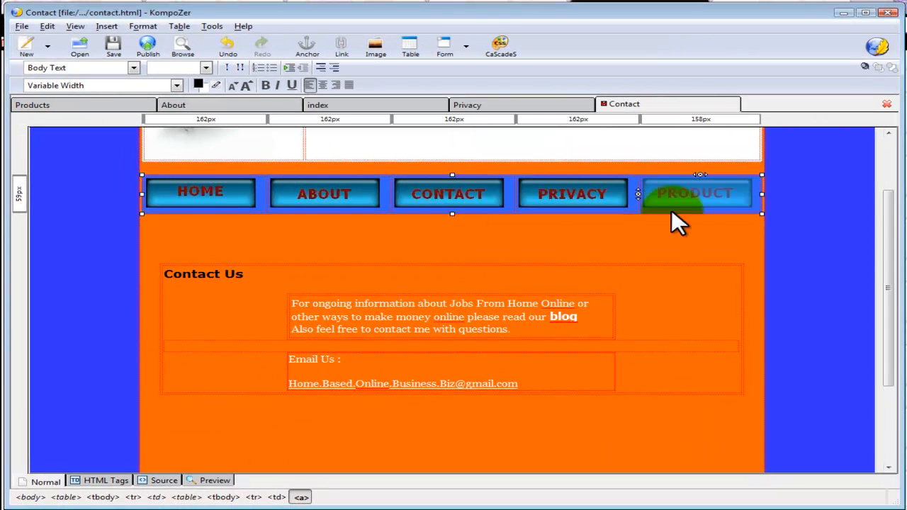
pyautogui.click(724, 239)
pyautogui.click(801, 197)
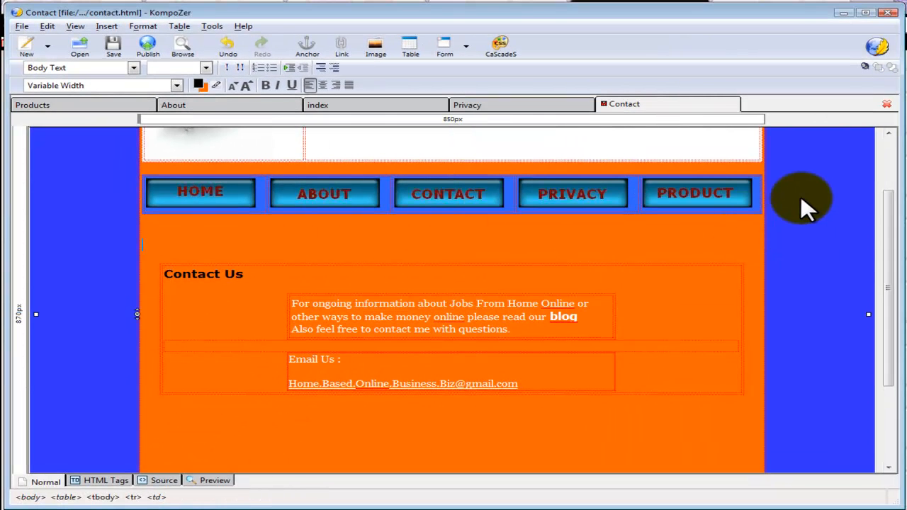
pyautogui.hotkey('ctrl', 's')
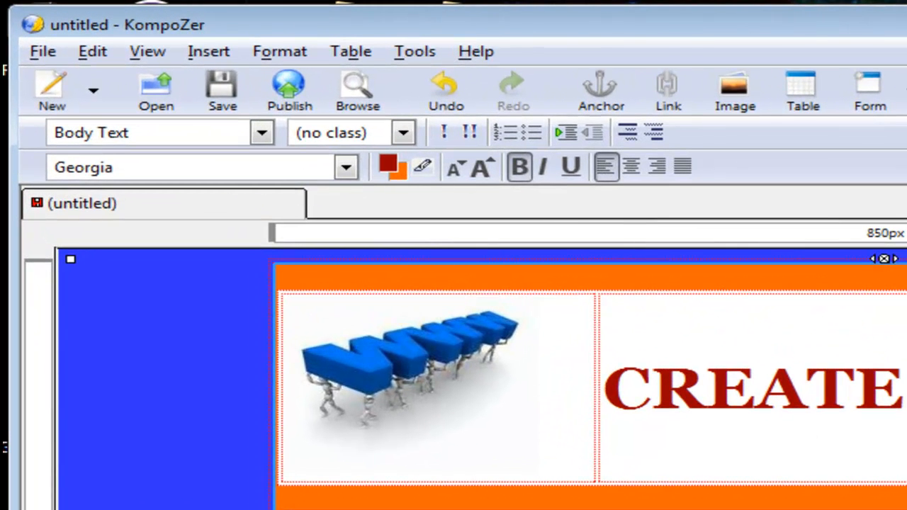
# Save the untitled page with the page title index and the file name index in the MYSITE folder
pyautogui.click(43, 52)
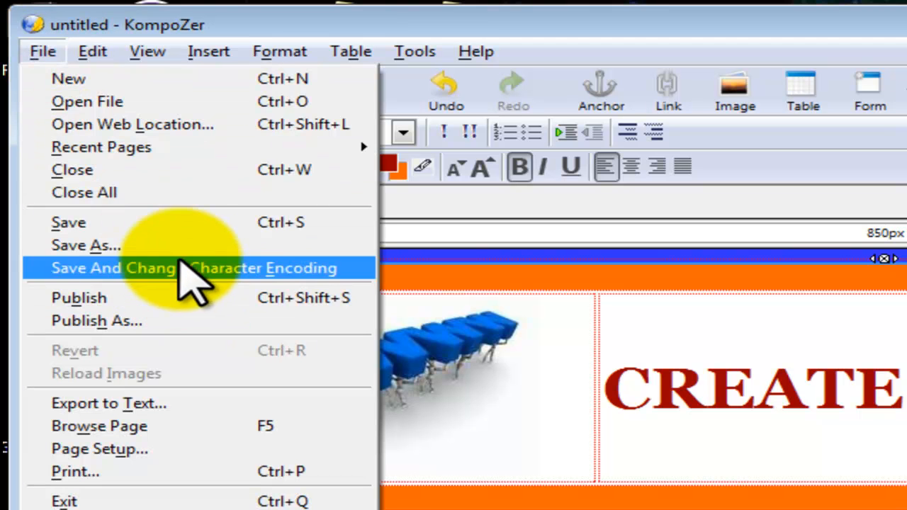
pyautogui.click(179, 248)
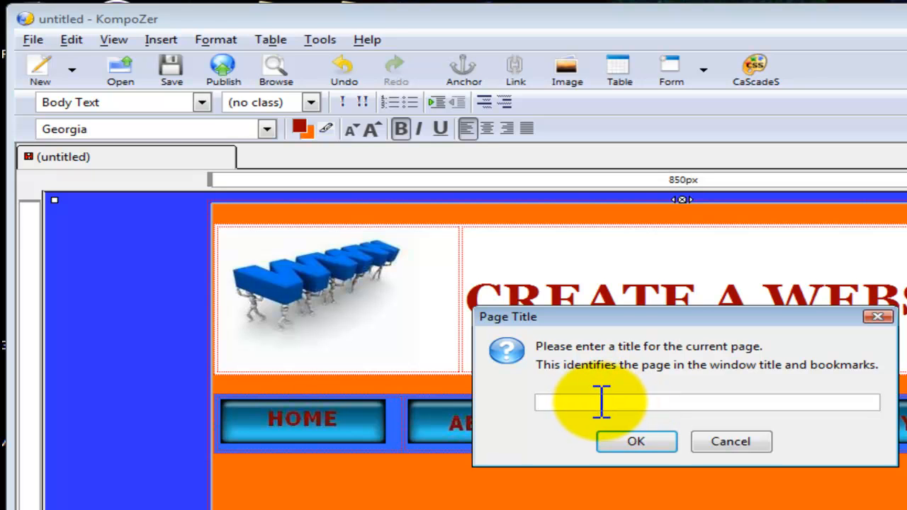
pyautogui.write('index')
pyautogui.click(647, 448)
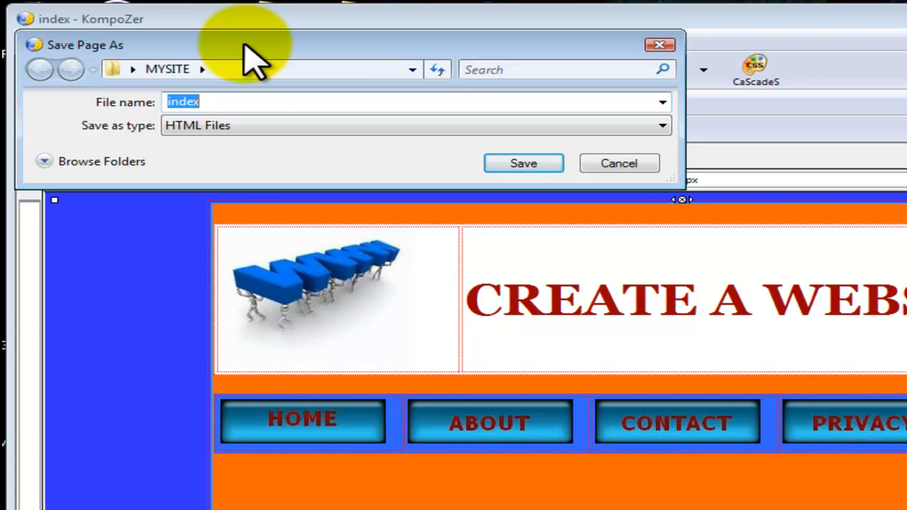
pyautogui.click(222, 101)
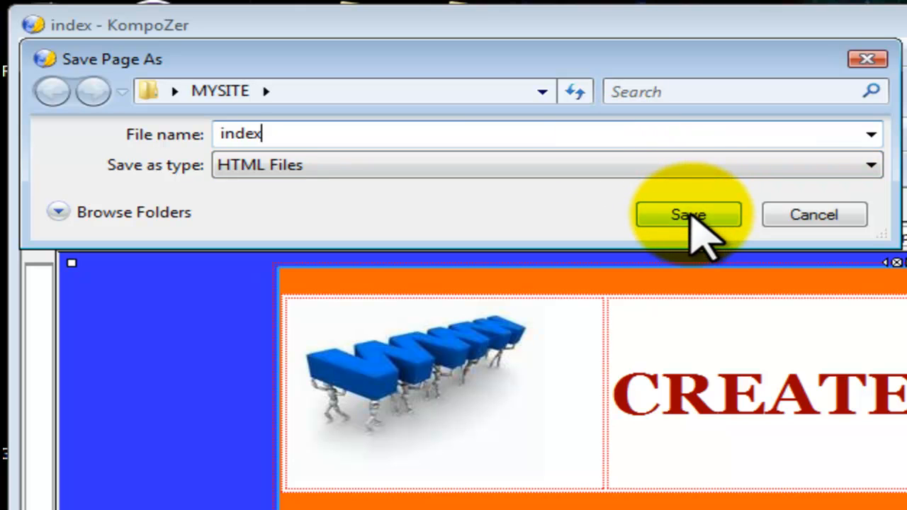
pyautogui.click(691, 217)
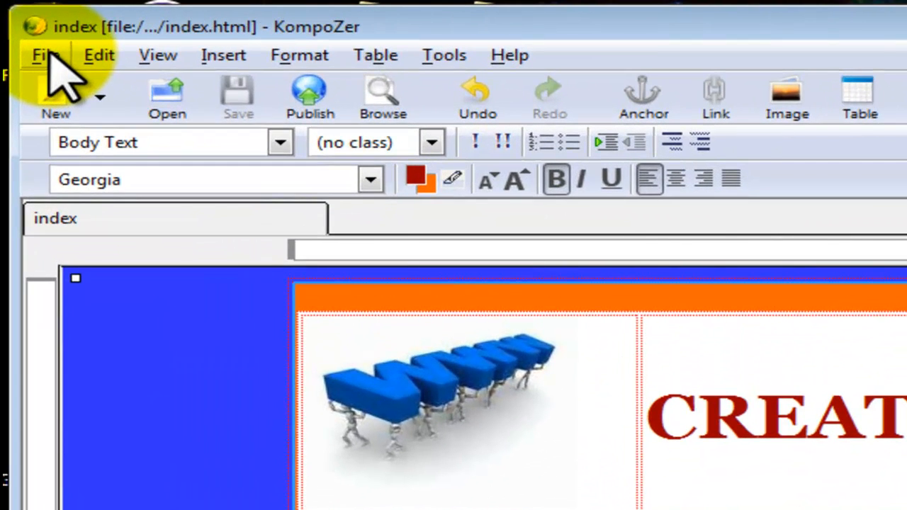
# Save a copy of the index page in the MYSITE folder under the file name about
pyautogui.click(45, 55)
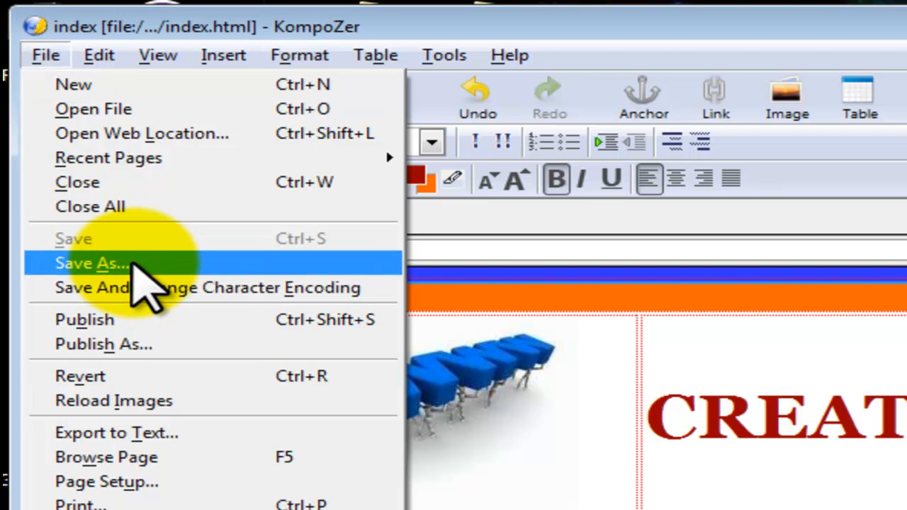
pyautogui.click(131, 263)
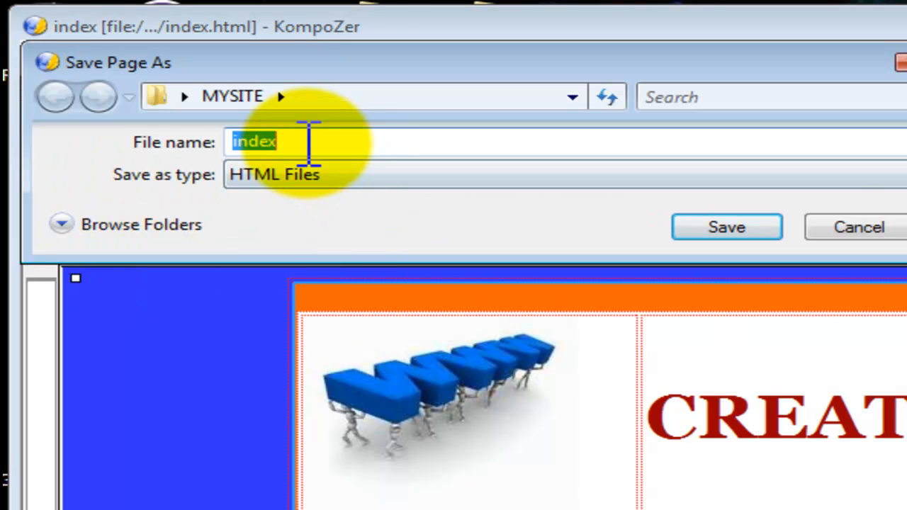
pyautogui.write('about')
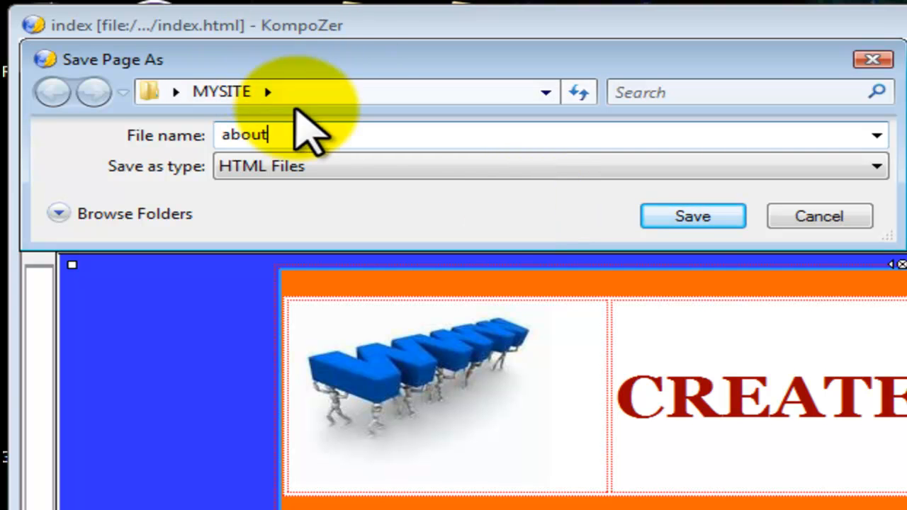
pyautogui.click(706, 214)
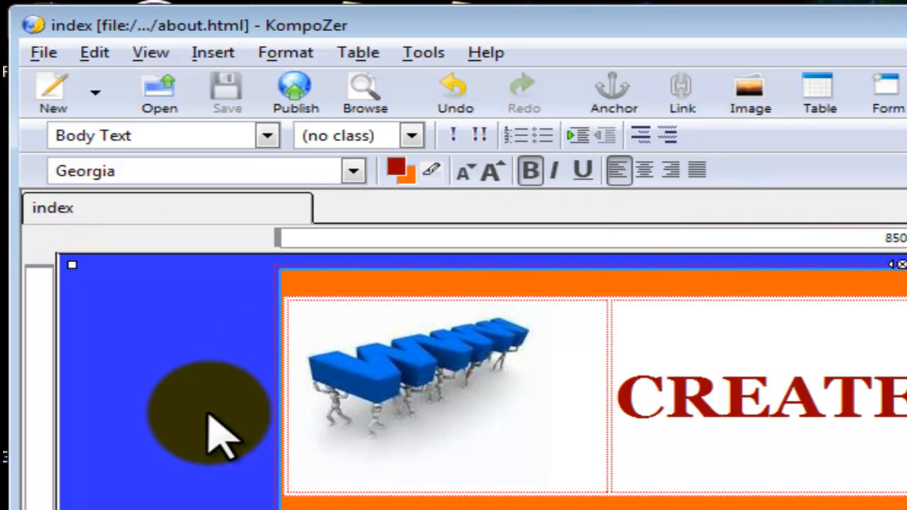
pyautogui.click(213, 425)
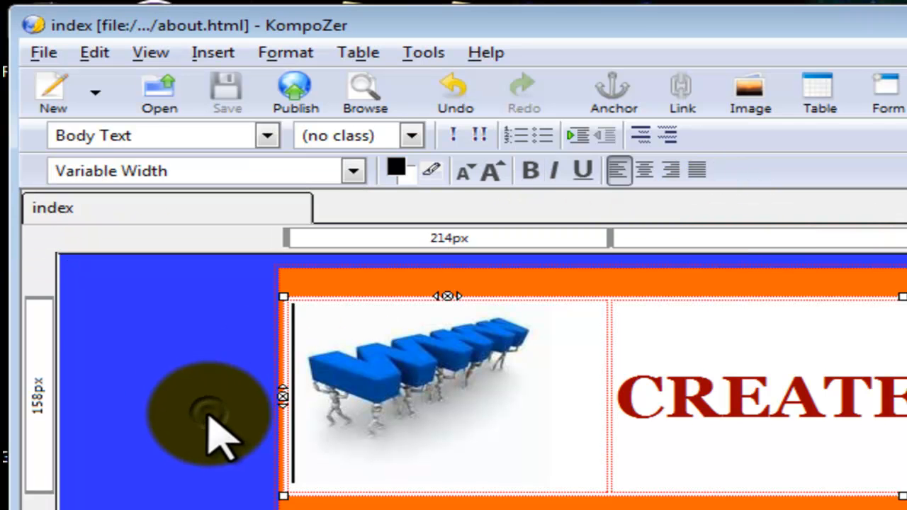
# Save another copy of the page in the MYSITE folder under the file name contact
pyautogui.click(47, 56)
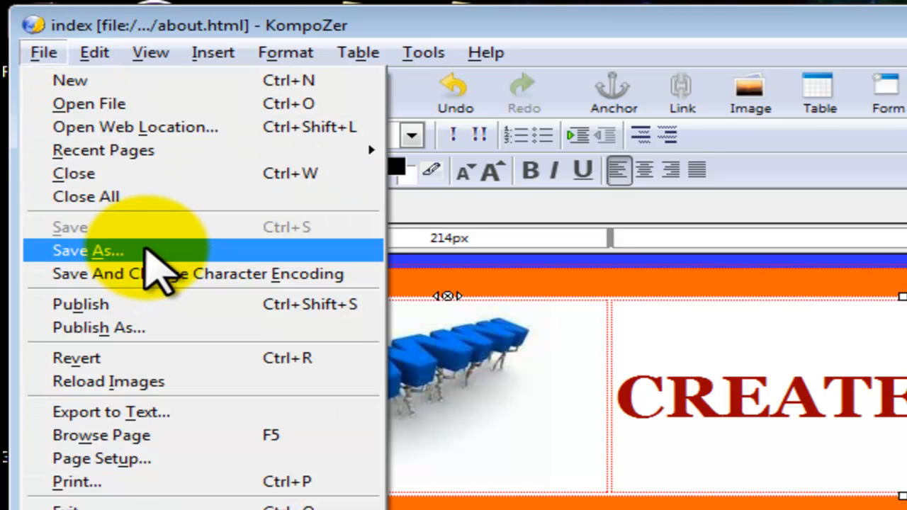
pyautogui.click(144, 251)
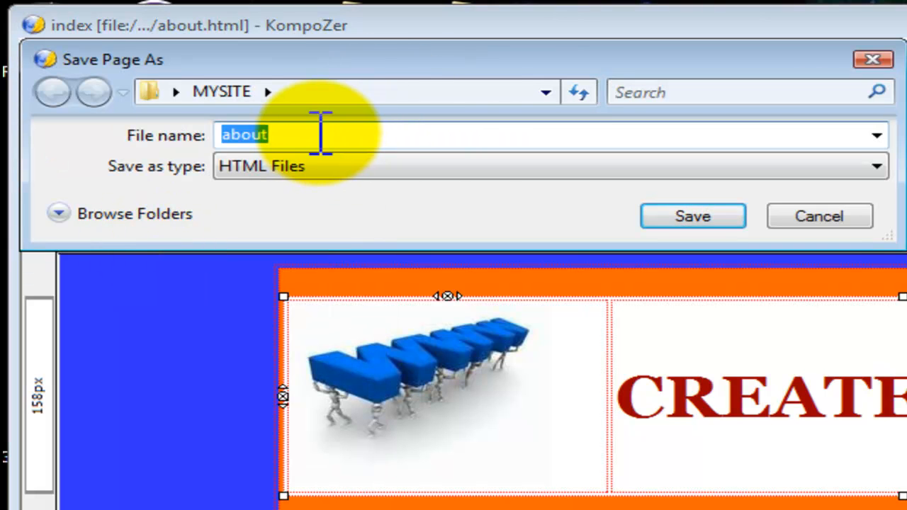
pyautogui.write('contact')
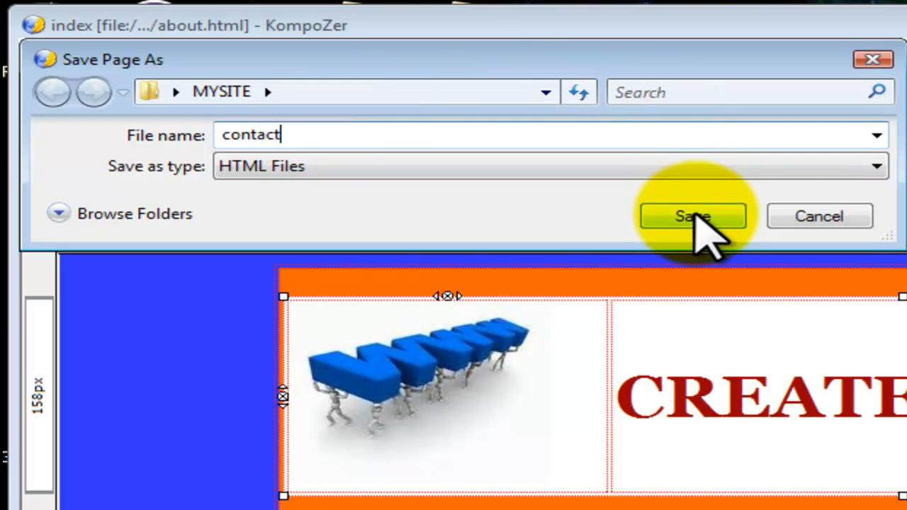
pyautogui.click(696, 218)
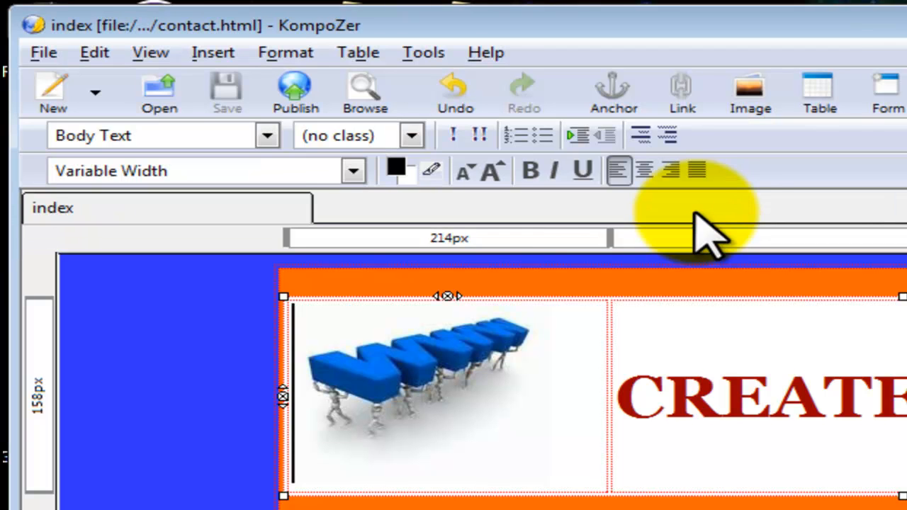
# Save a further copy of the page in the MYSITE folder under the file name privacy
pyautogui.click(44, 54)
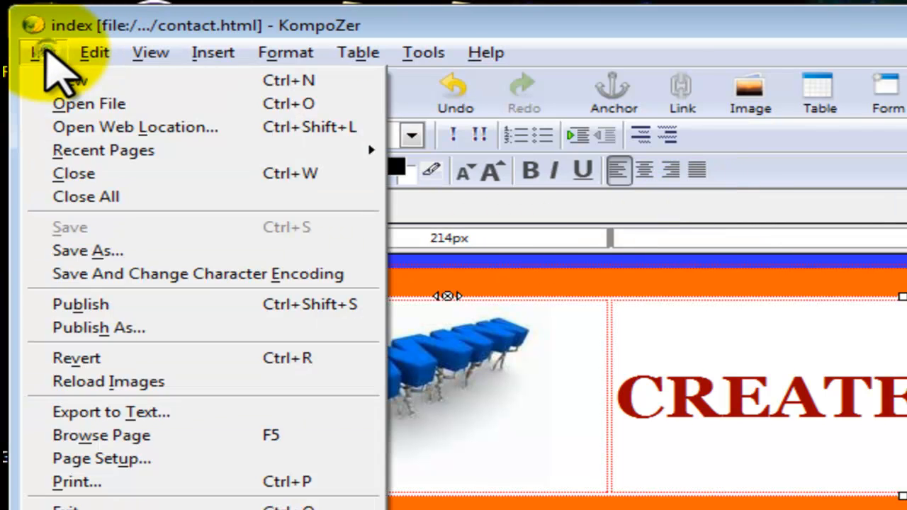
pyautogui.click(139, 249)
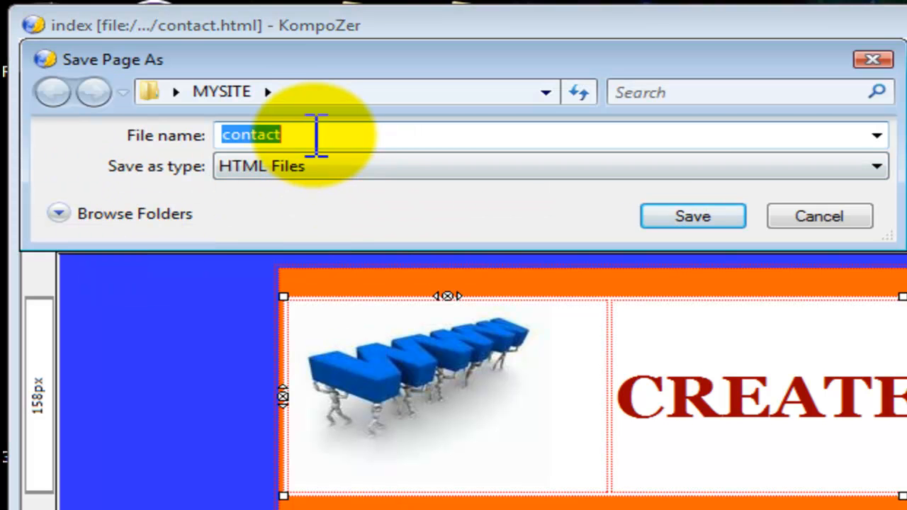
pyautogui.write('pri')
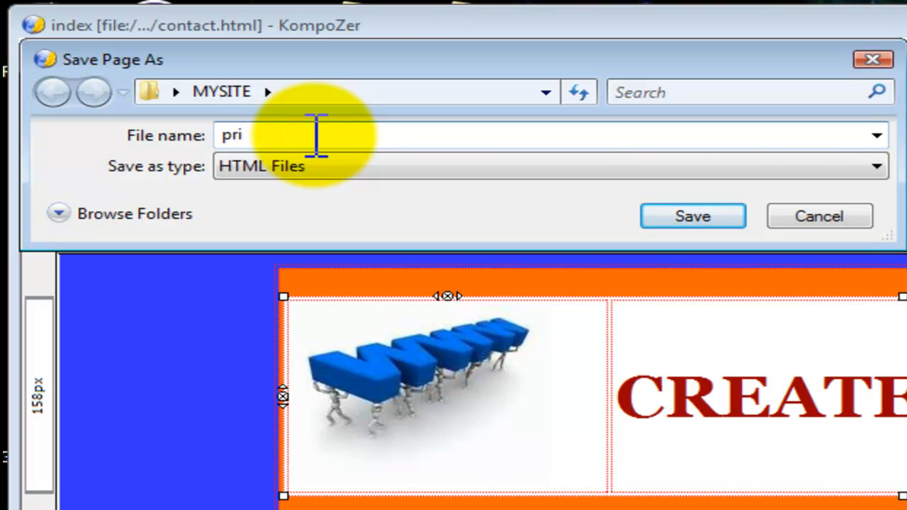
pyautogui.write('vacy')
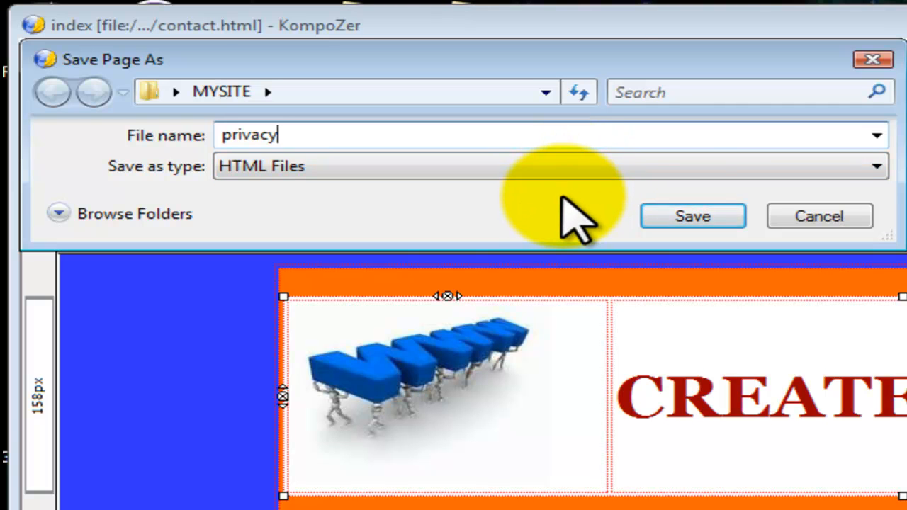
pyautogui.click(697, 216)
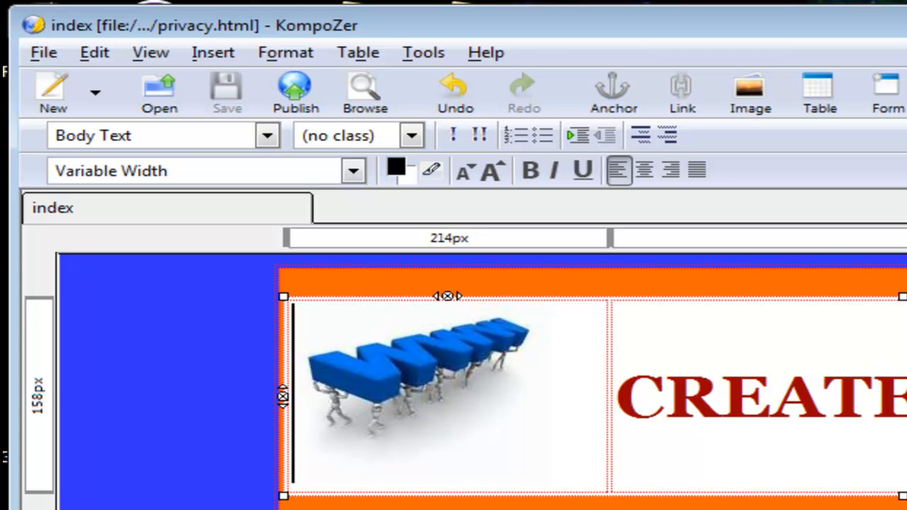
# Save one more copy of the page in the MYSITE folder under the file name product
pyautogui.click(44, 57)
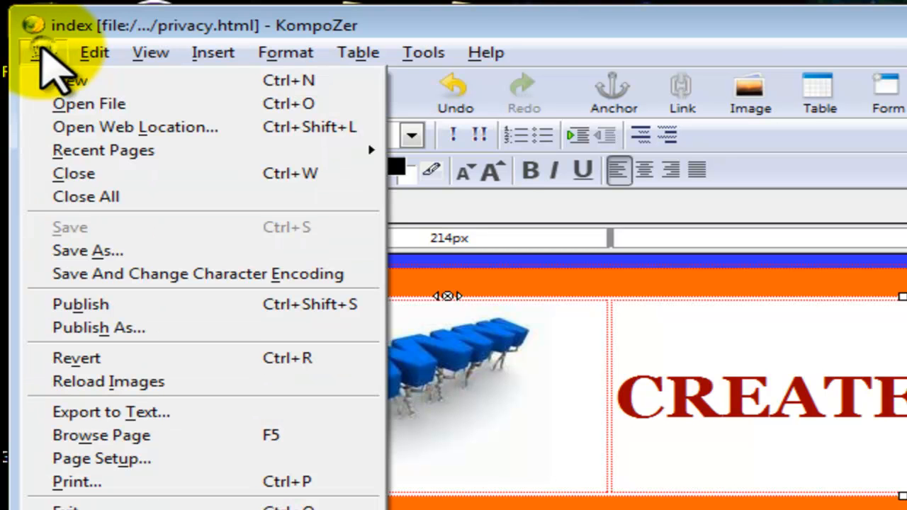
pyautogui.click(129, 250)
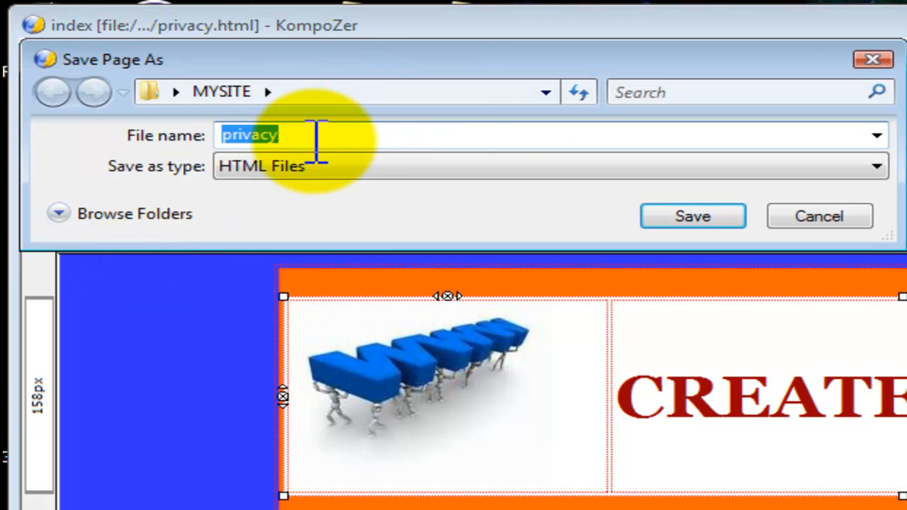
pyautogui.write('pr')
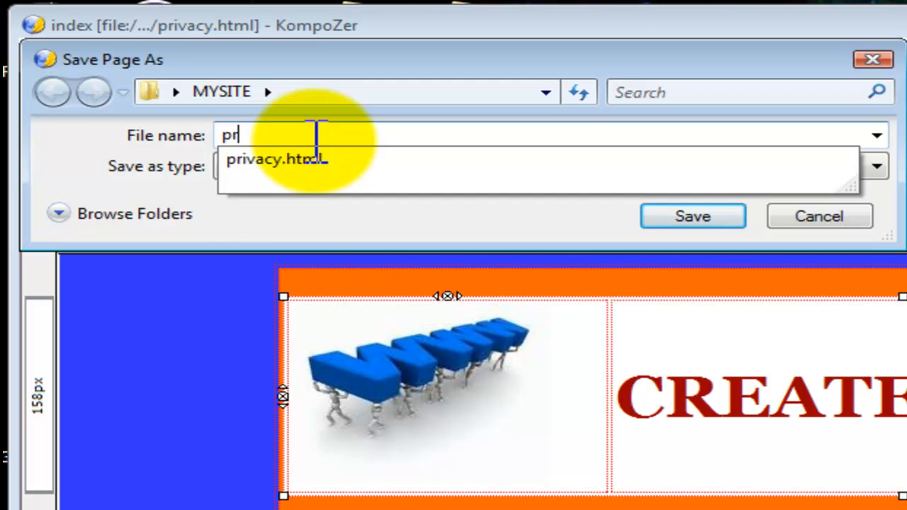
pyautogui.write('oduct')
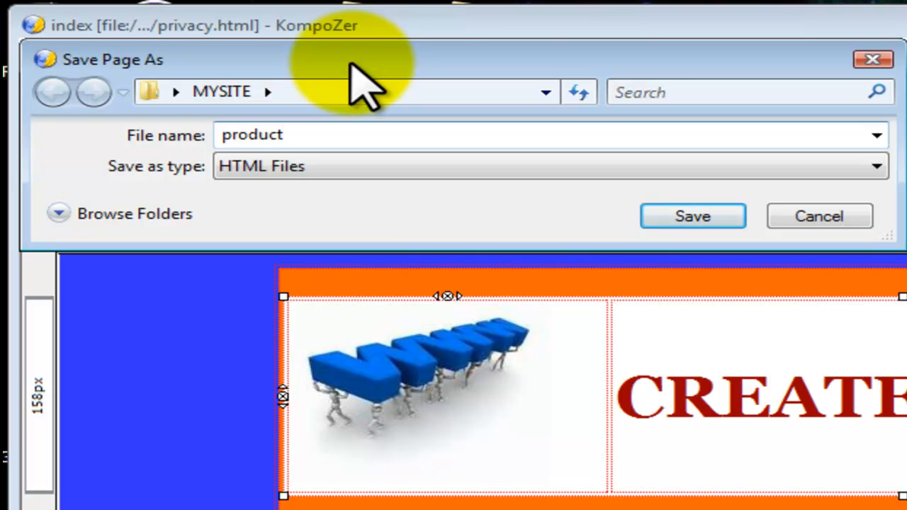
pyautogui.click(697, 216)
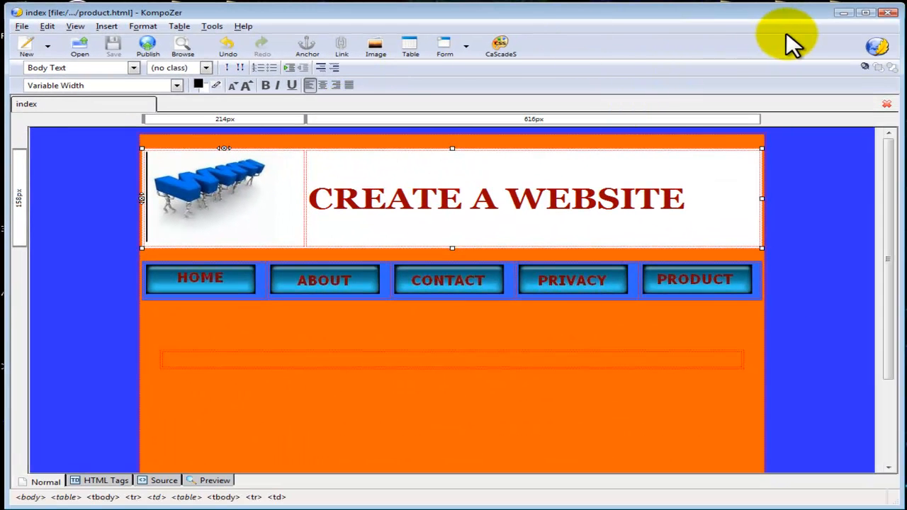
# Open the MYSITE folder on the desktop and check the saved HTML pages
pyautogui.click(842, 11)
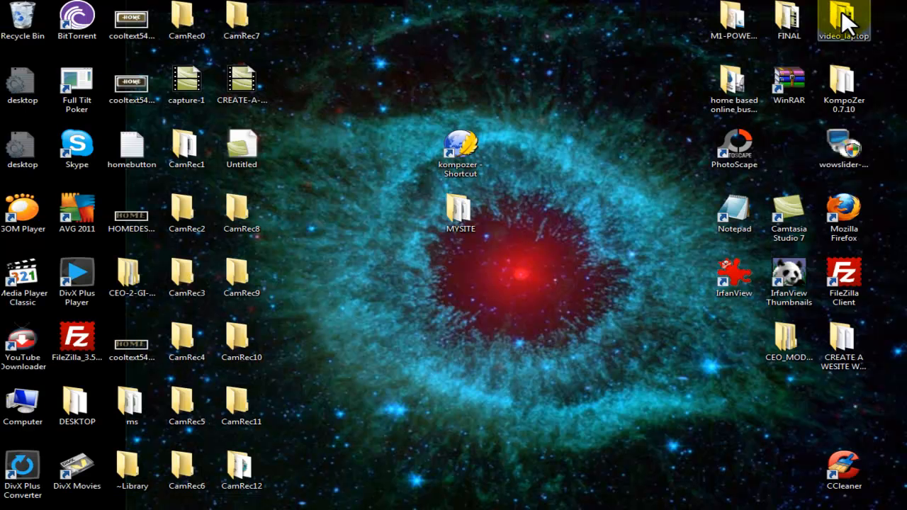
pyautogui.click(457, 213)
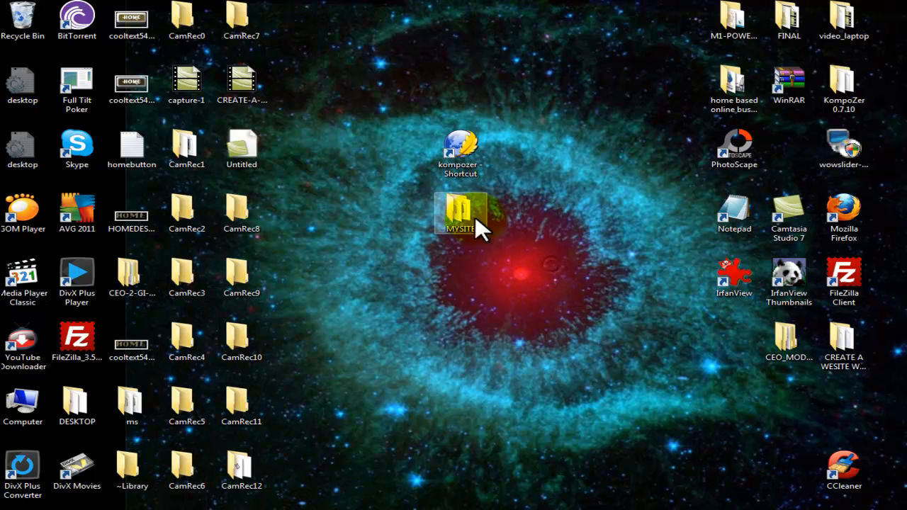
pyautogui.doubleClick(457, 212)
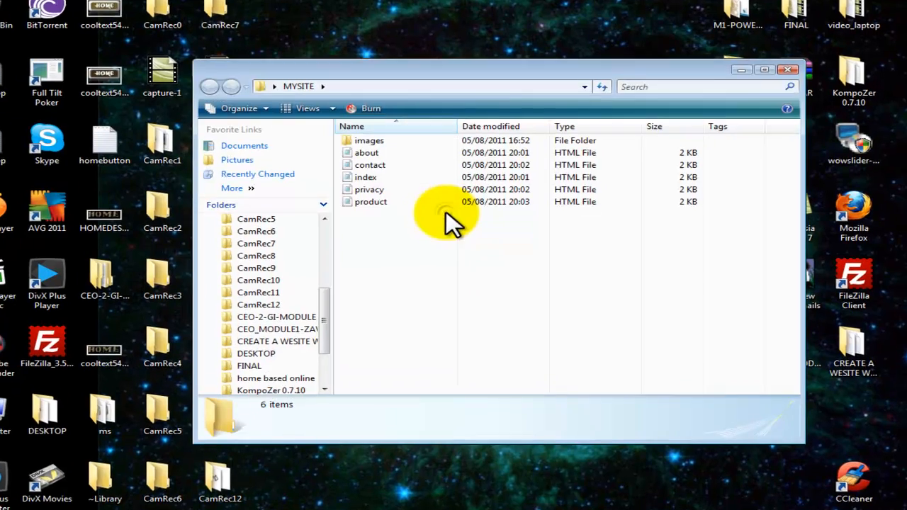
pyautogui.moveTo(439, 32); pyautogui.dragTo(434, 1)
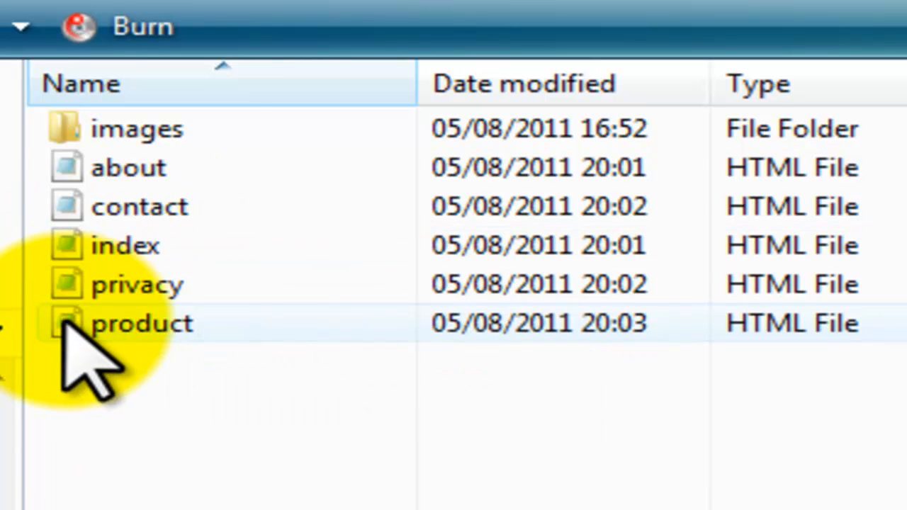
pyautogui.click(190, 323)
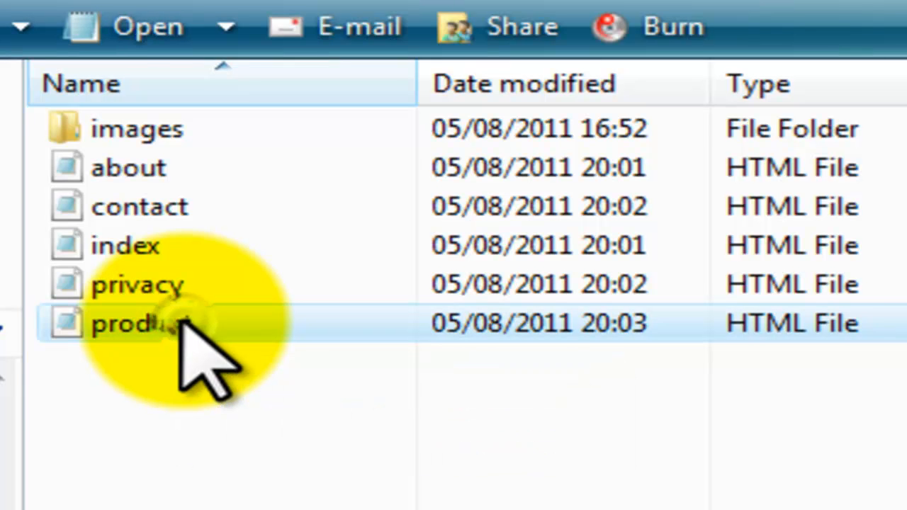
# Preview the about page in Google Chrome, and close the browser and the MYSITE folder window
pyautogui.rightClick(133, 170)
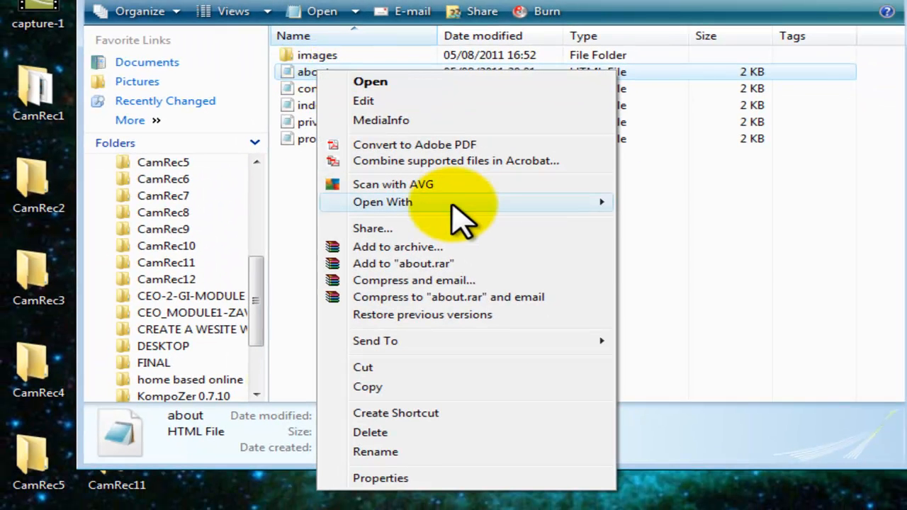
pyautogui.moveTo(482, 206)
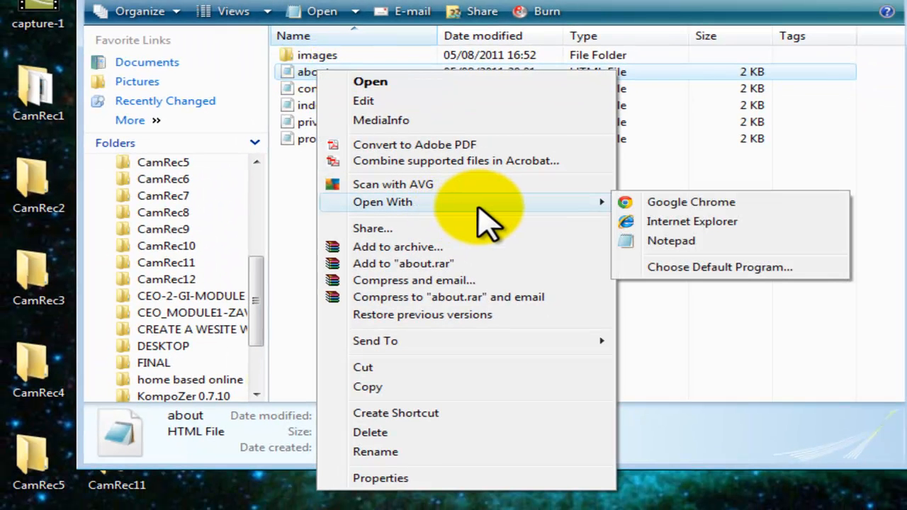
pyautogui.click(640, 203)
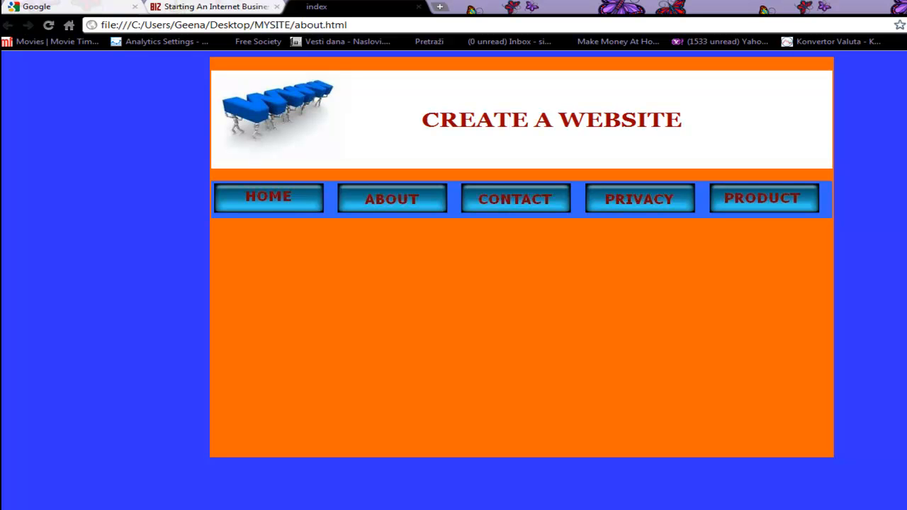
pyautogui.hotkey('alt', 'F4')
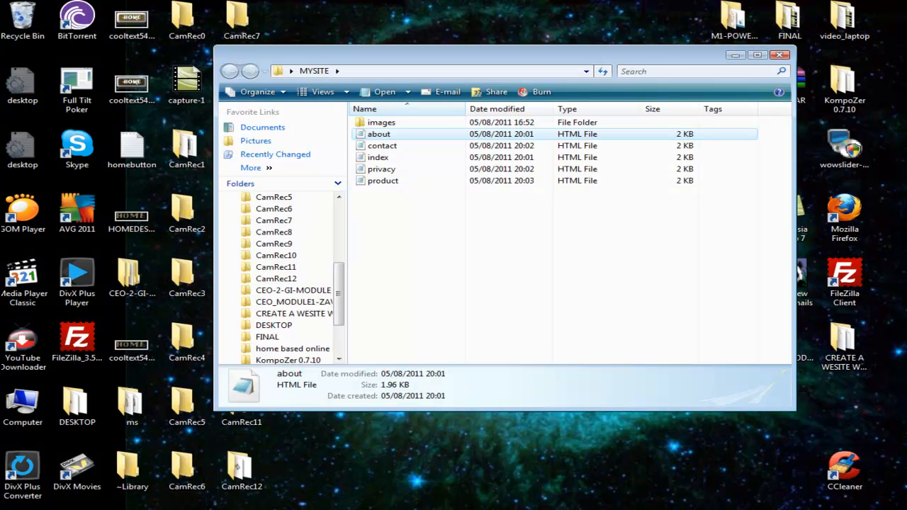
pyautogui.hotkey('alt', 'F4')
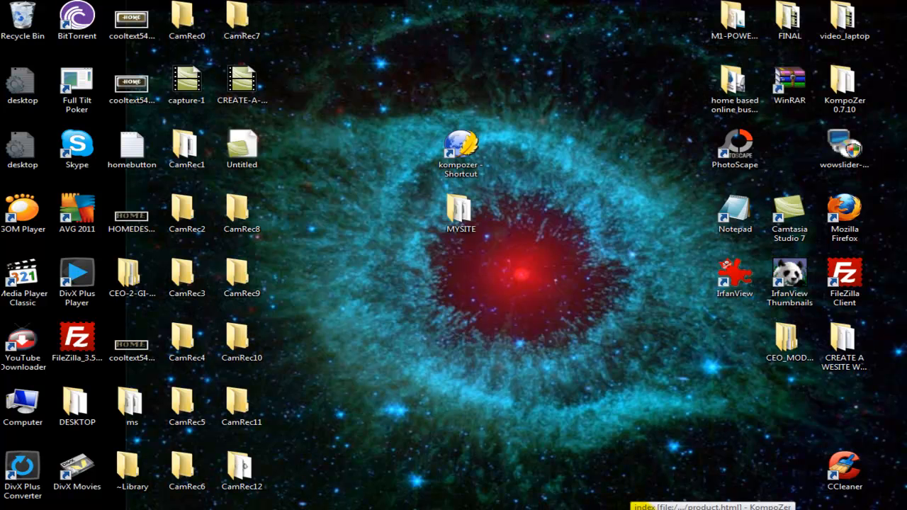
# Switch back to KompoZer and paste the copied text into the empty table below the navigation buttons
pyautogui.click(623, 507)
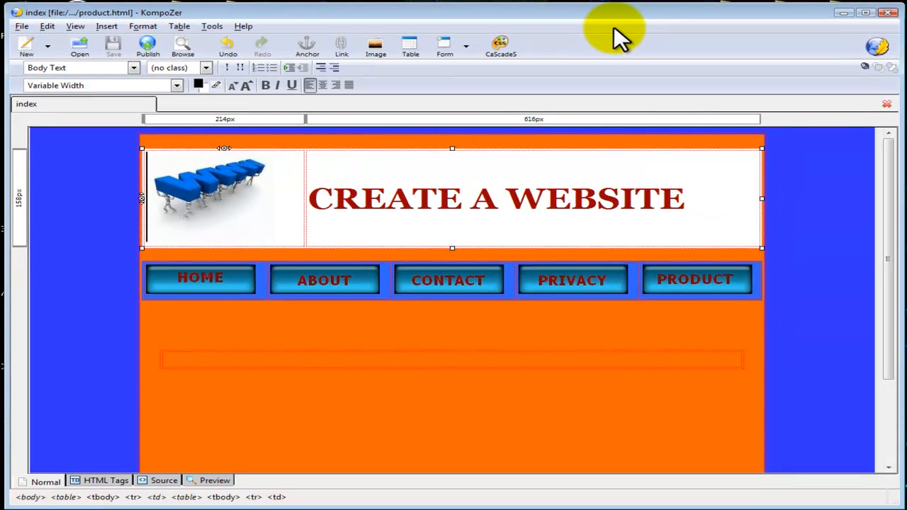
pyautogui.click(201, 358)
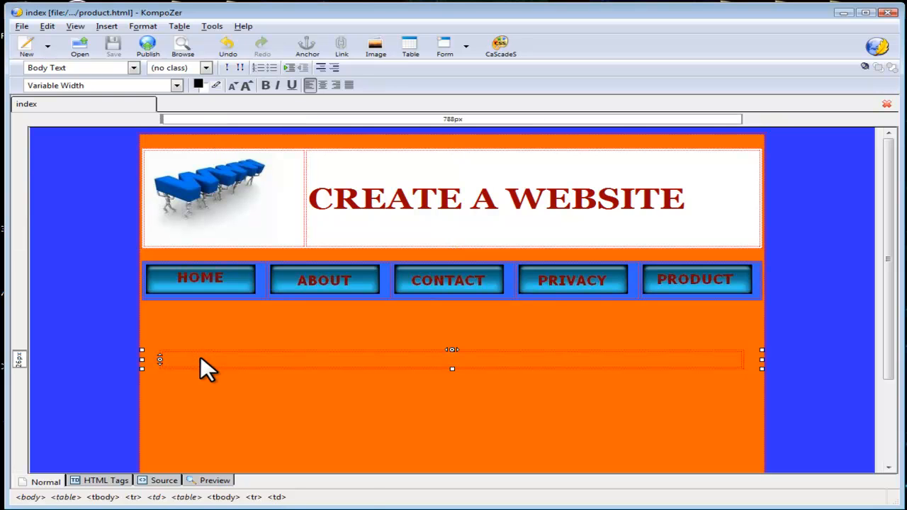
pyautogui.rightClick(201, 358)
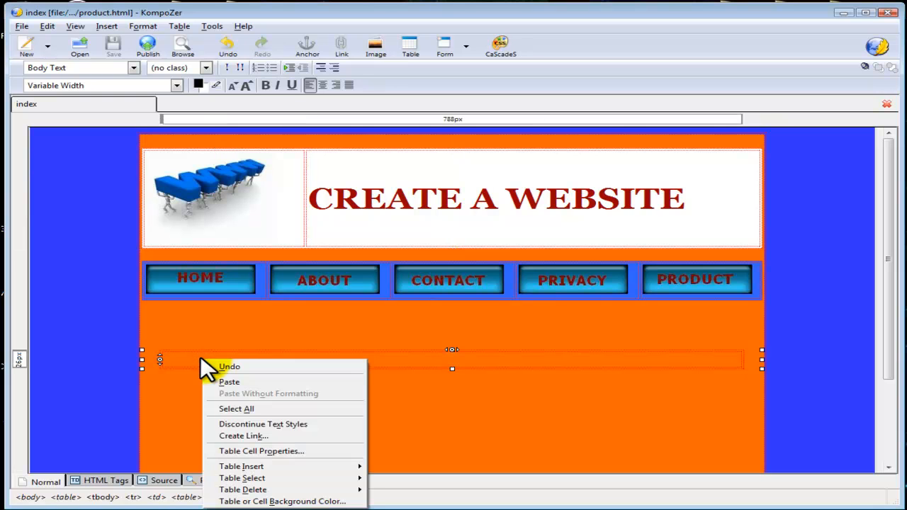
pyautogui.click(241, 382)
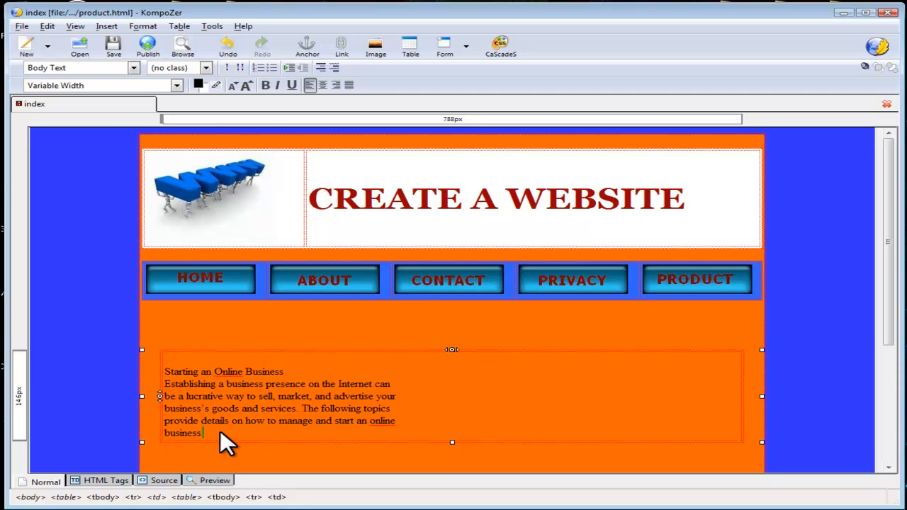
# Set the pasted text's font to Georgia and its color to the last-picked dark red, #970000
pyautogui.moveTo(205, 430); pyautogui.dragTo(166, 363)
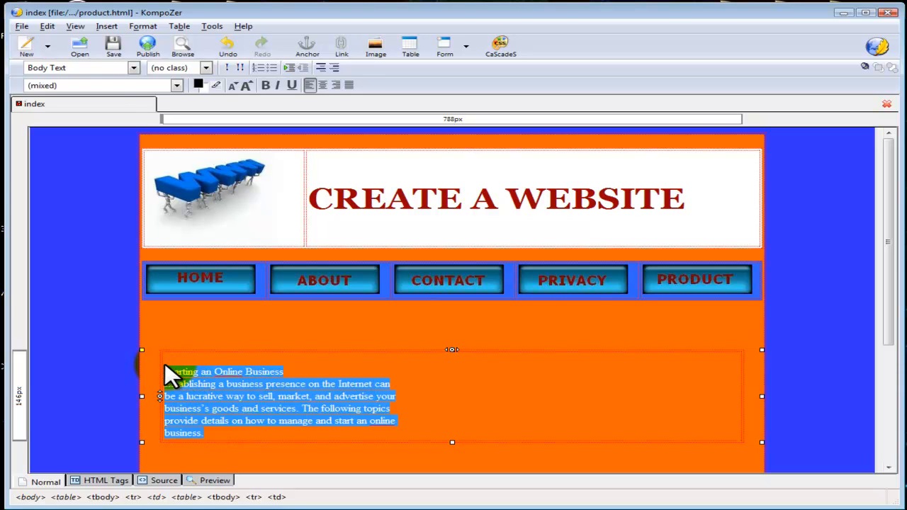
pyautogui.click(177, 84)
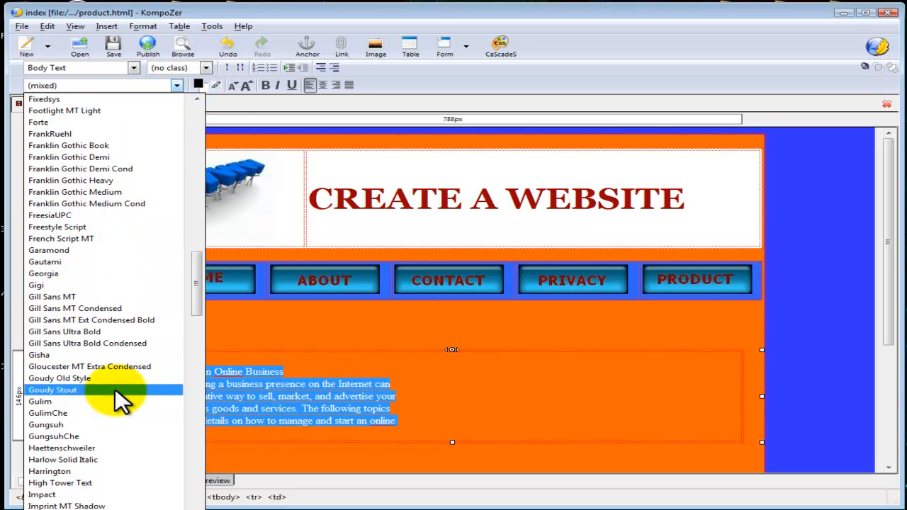
pyautogui.click(102, 274)
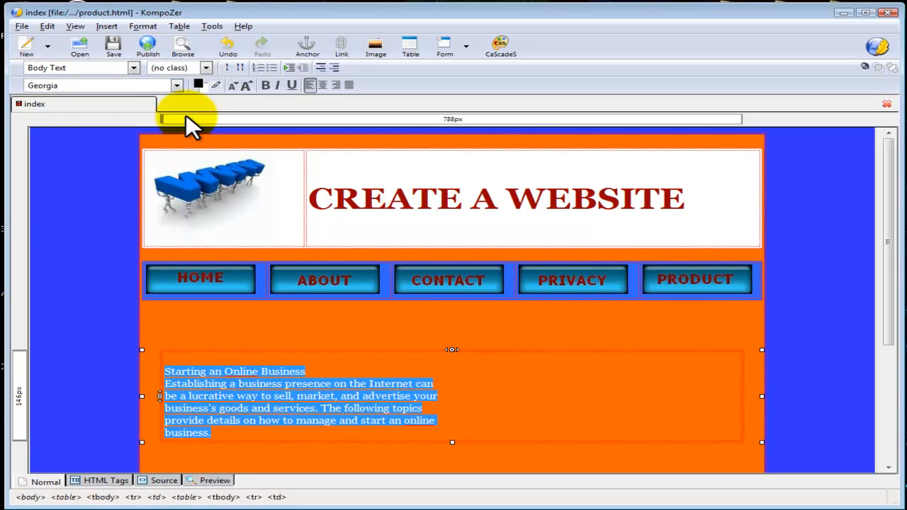
pyautogui.click(199, 83)
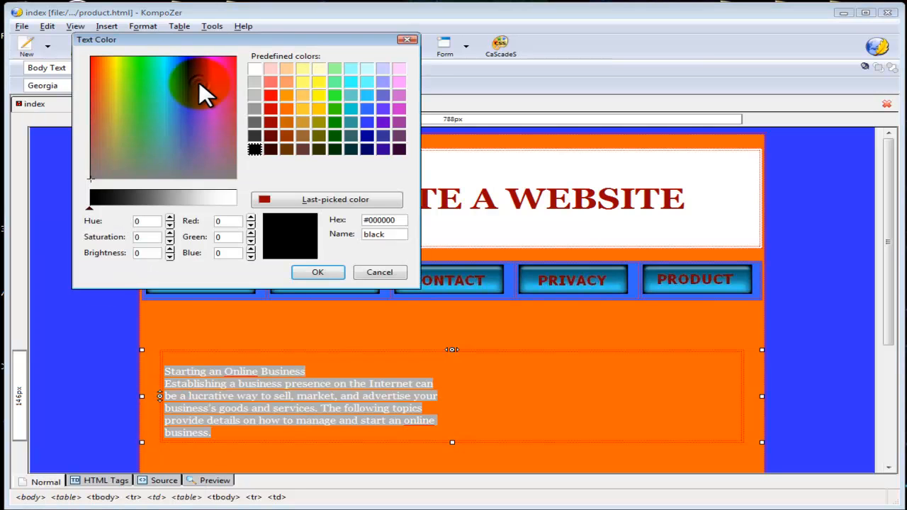
pyautogui.click(266, 201)
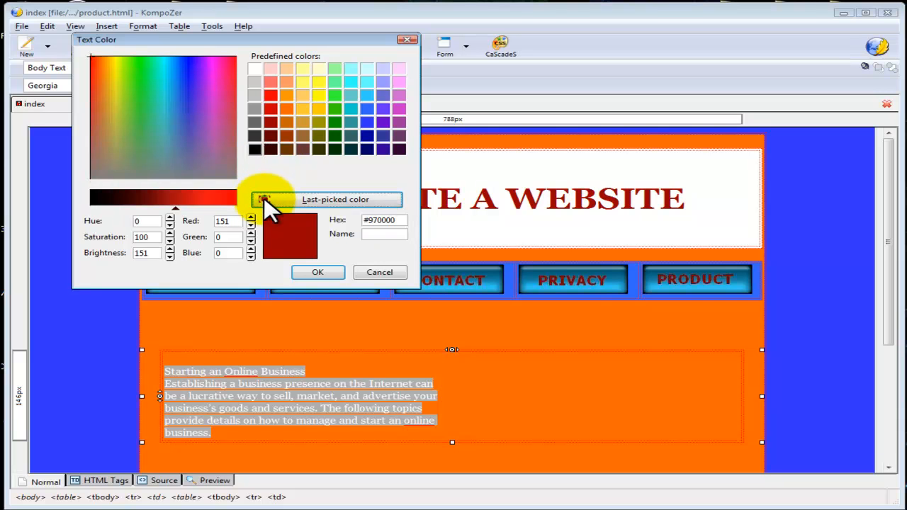
pyautogui.click(319, 273)
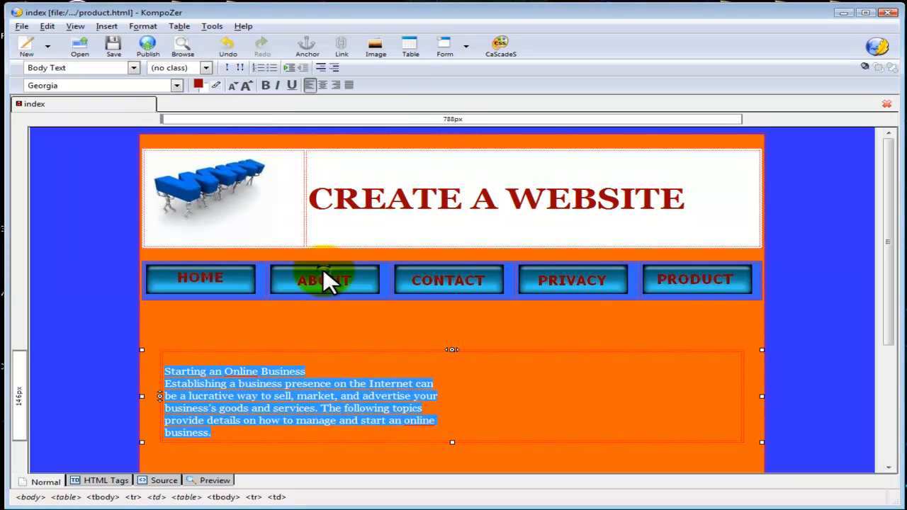
# Enlarge the pasted text by one size step overall and center it in the table
pyautogui.click(246, 82)
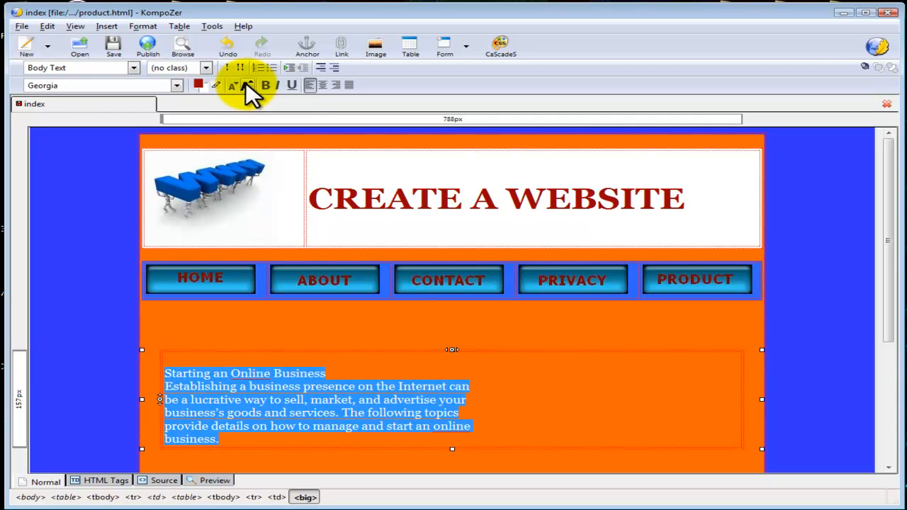
pyautogui.click(247, 82)
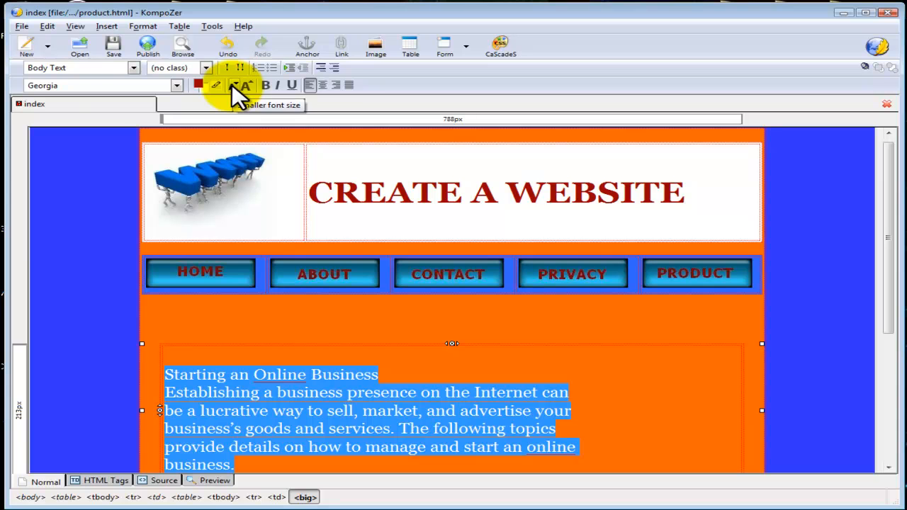
pyautogui.click(232, 84)
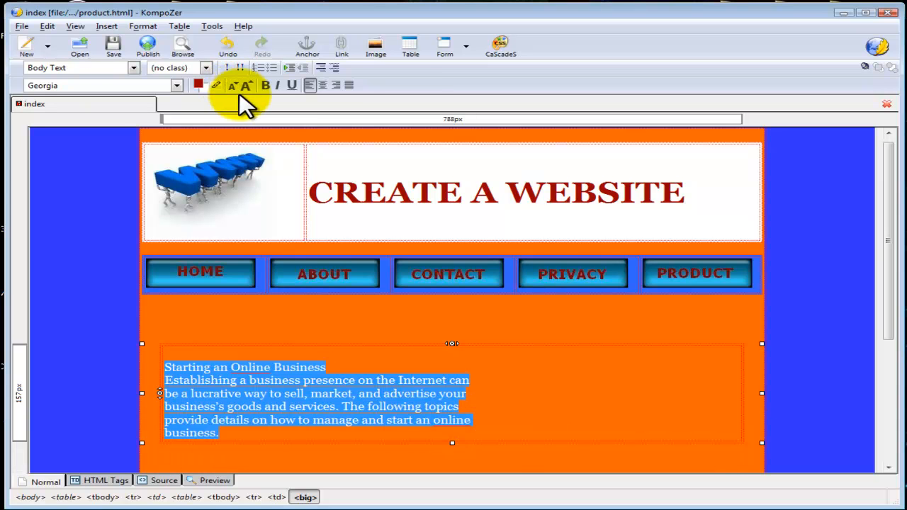
pyautogui.click(323, 83)
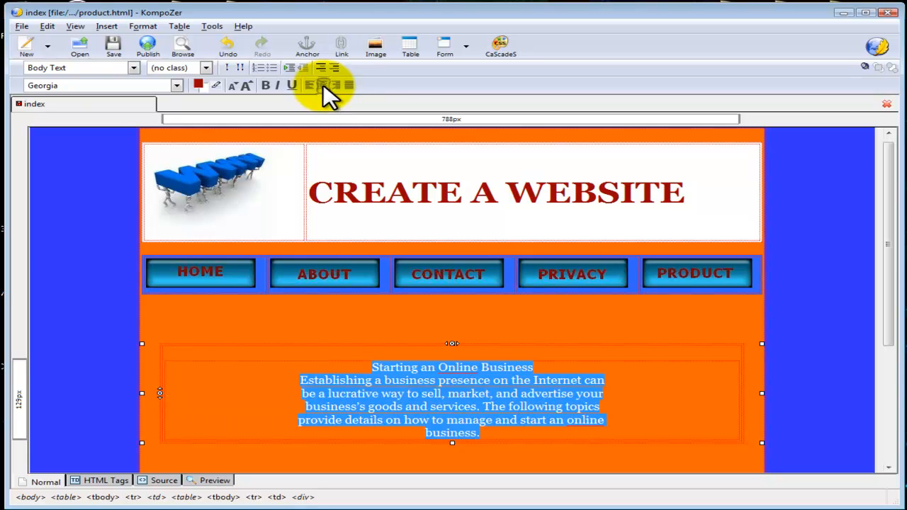
# Add the heading PRODUCTS above the pasted text and color it with the last-picked dark red
pyautogui.click(396, 348)
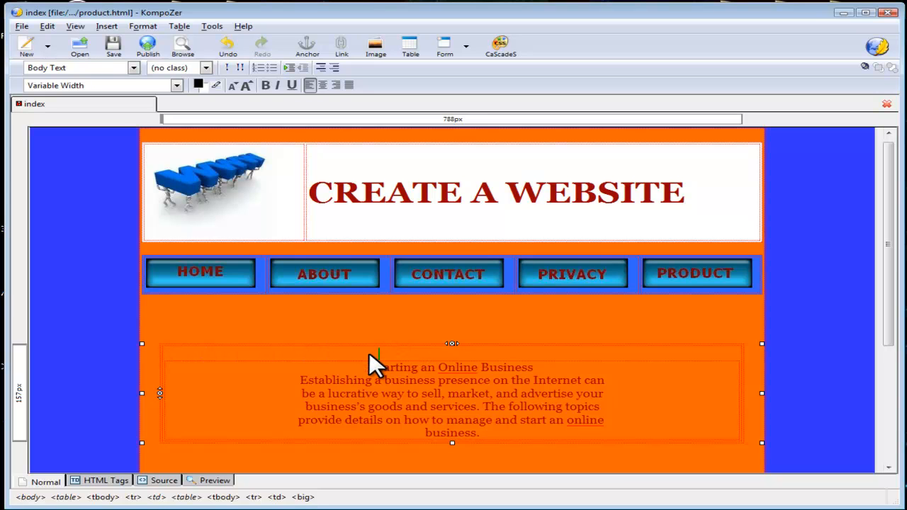
pyautogui.write('PRODUCTS')
pyautogui.moveTo(450, 354); pyautogui.dragTo(380, 354)
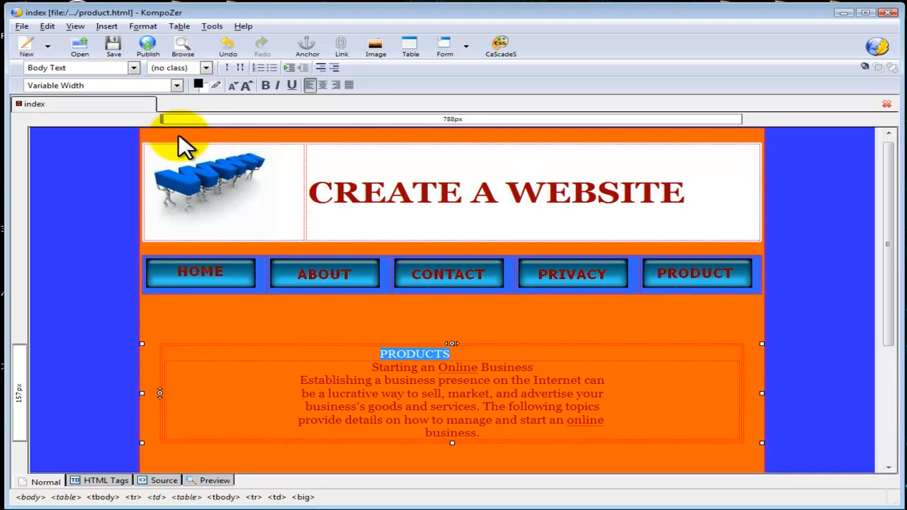
pyautogui.click(199, 82)
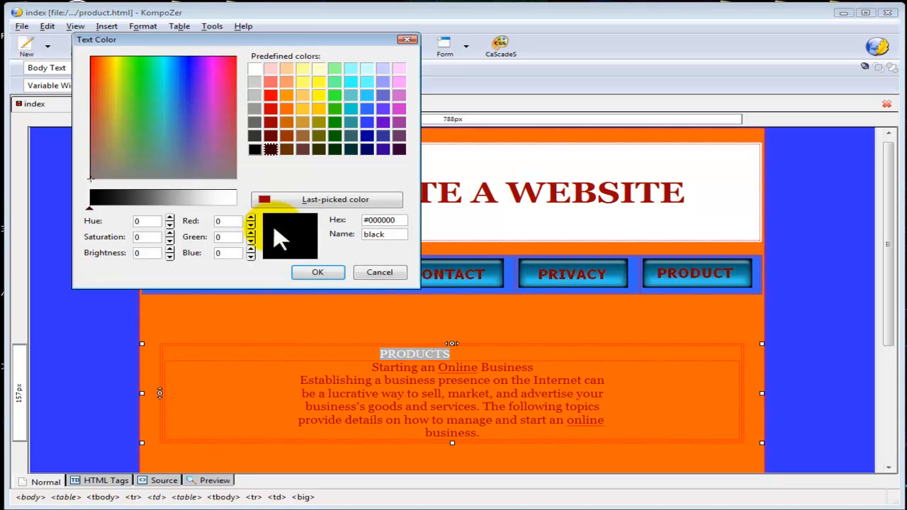
pyautogui.click(265, 199)
pyautogui.click(318, 272)
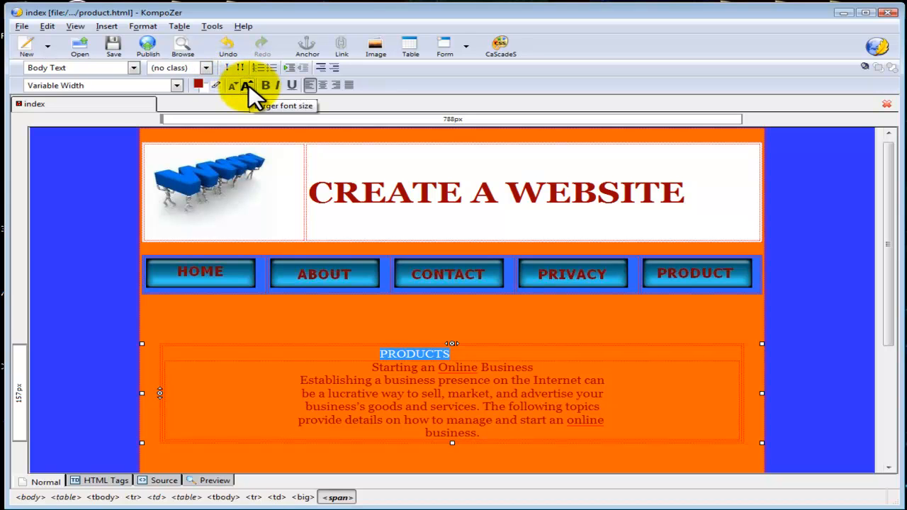
# Enlarge the PRODUCTS heading by two font size steps and deselect it
pyautogui.click(247, 84)
pyautogui.click(247, 84)
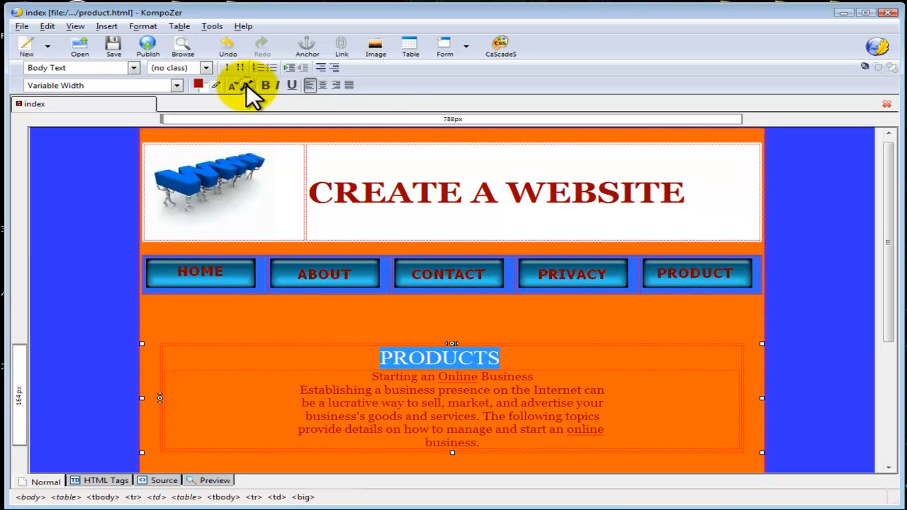
pyautogui.click(509, 357)
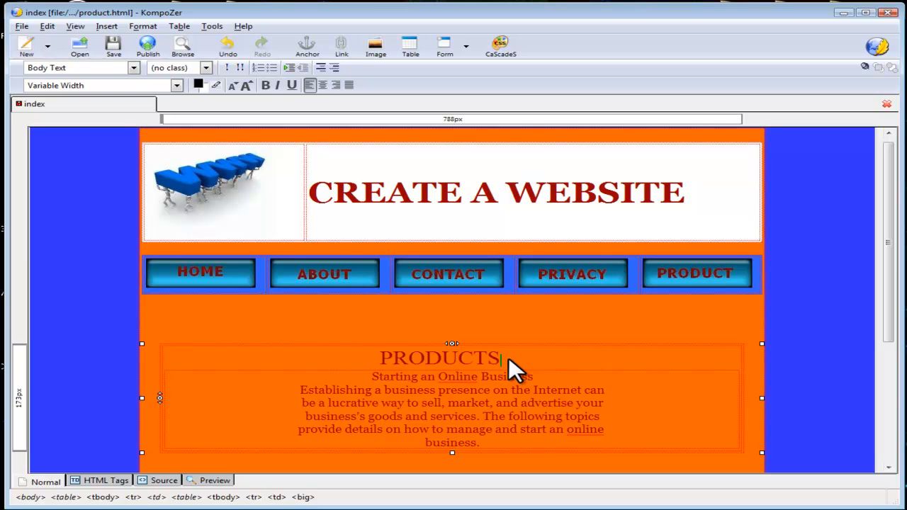
# Add a blank line below the PRODUCTS heading and save the product page
pyautogui.press('Return')
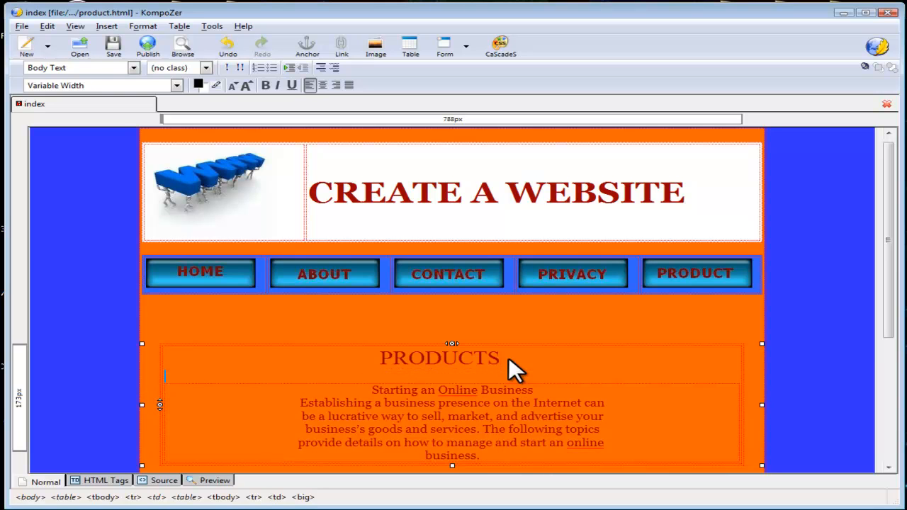
pyautogui.scroll(-1, 509, 357)
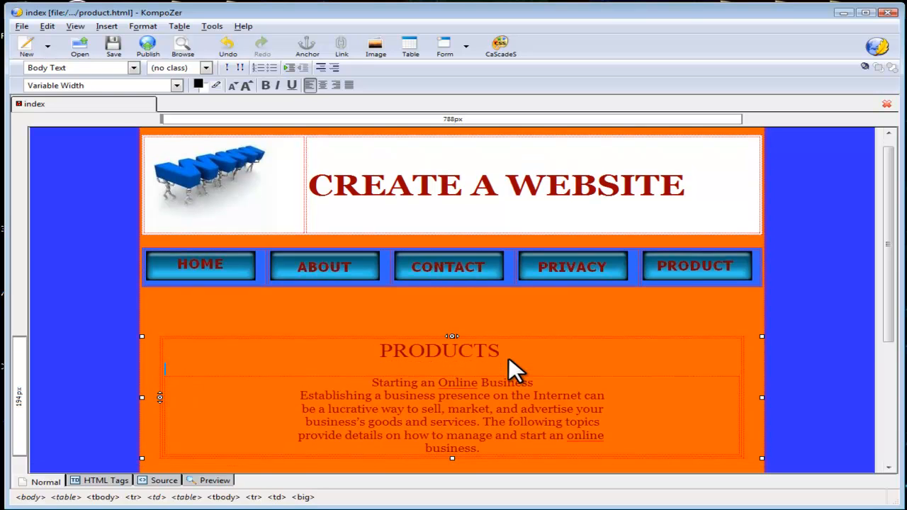
pyautogui.hotkey('ctrl', 'z')
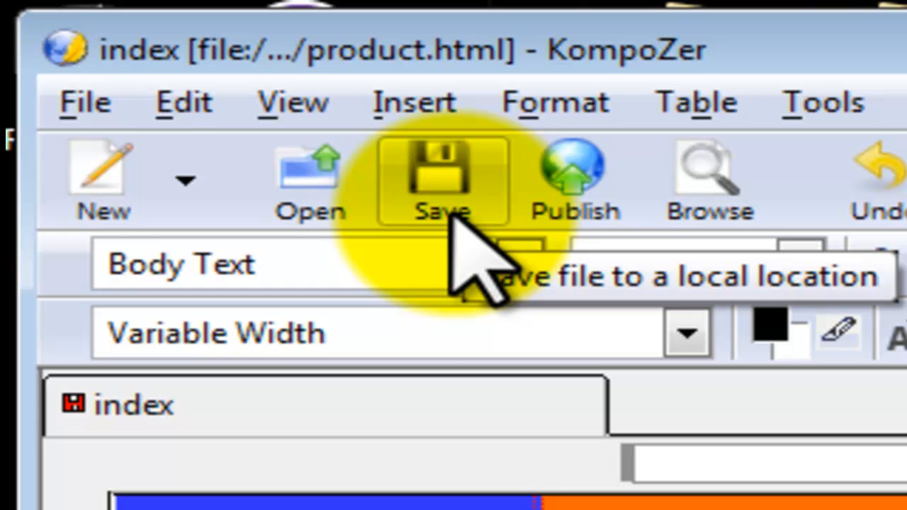
pyautogui.click(452, 205)
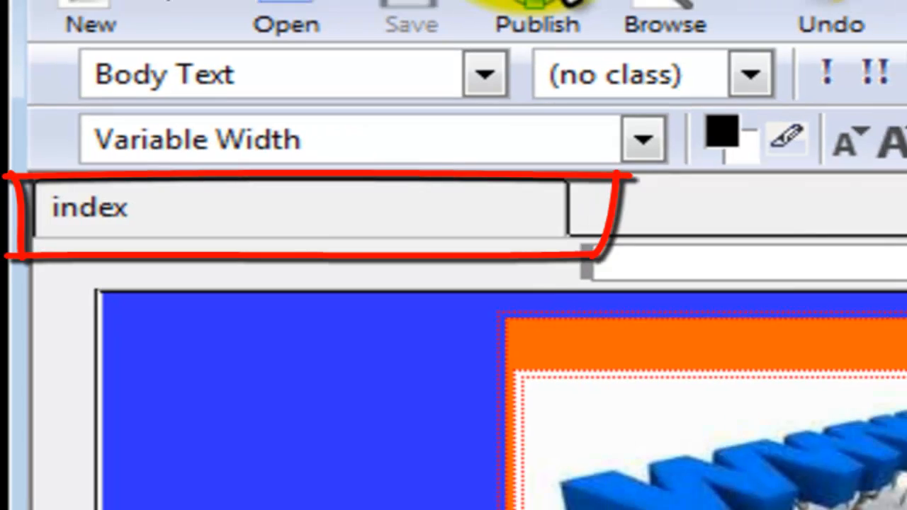
# Set the product page's title to Products in the page properties and save the page
pyautogui.click(298, 35)
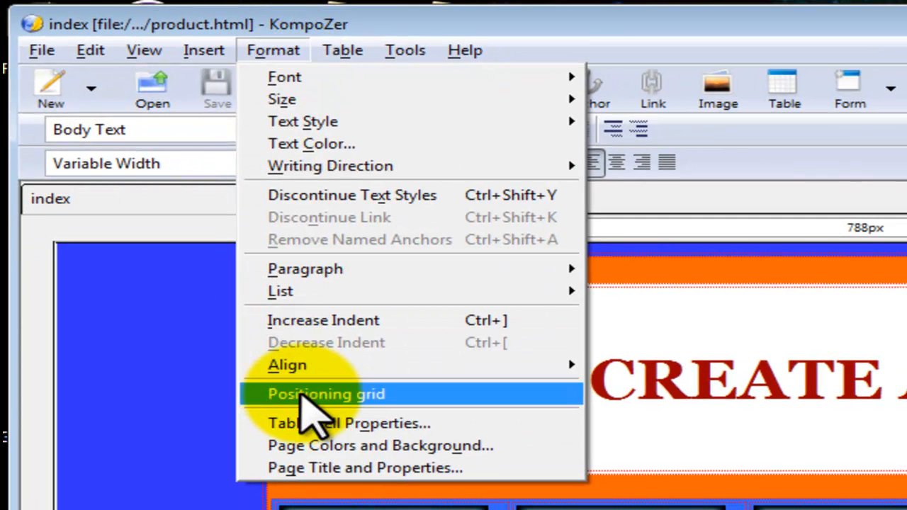
pyautogui.click(339, 467)
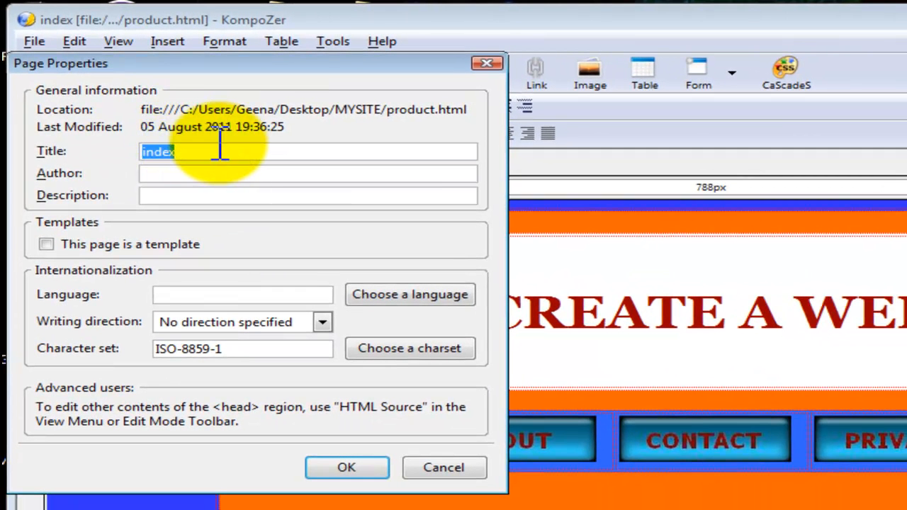
pyautogui.click(196, 147)
pyautogui.press('BackSpace')
pyautogui.press('BackSpace')
pyautogui.press('BackSpace')
pyautogui.press('BackSpace')
pyautogui.press('BackSpace')
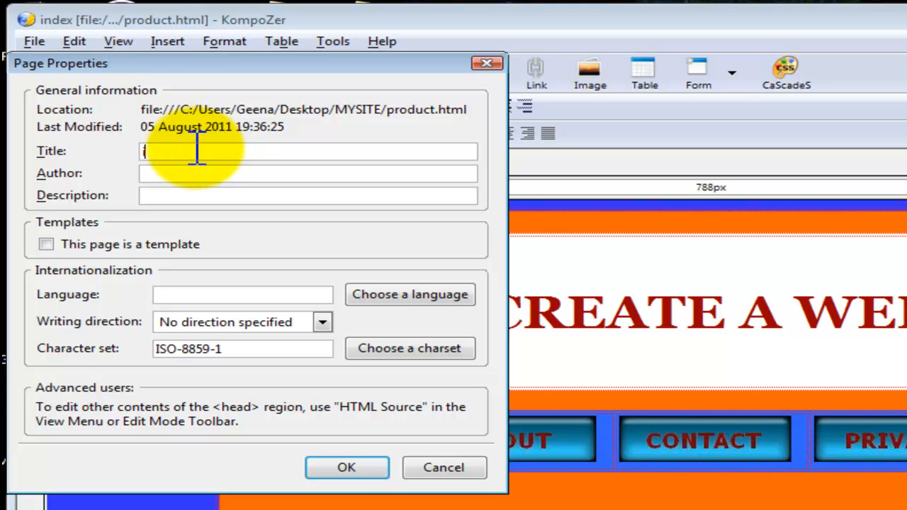
pyautogui.write('Products')
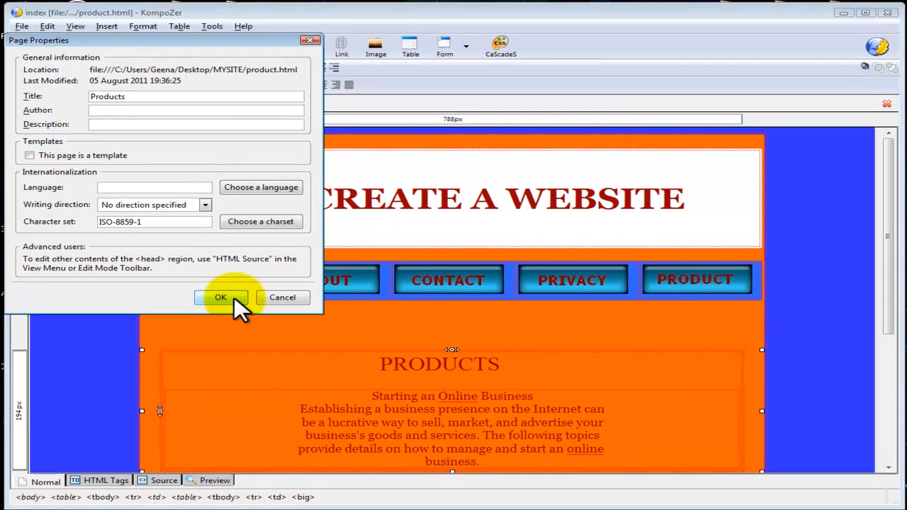
pyautogui.click(365, 468)
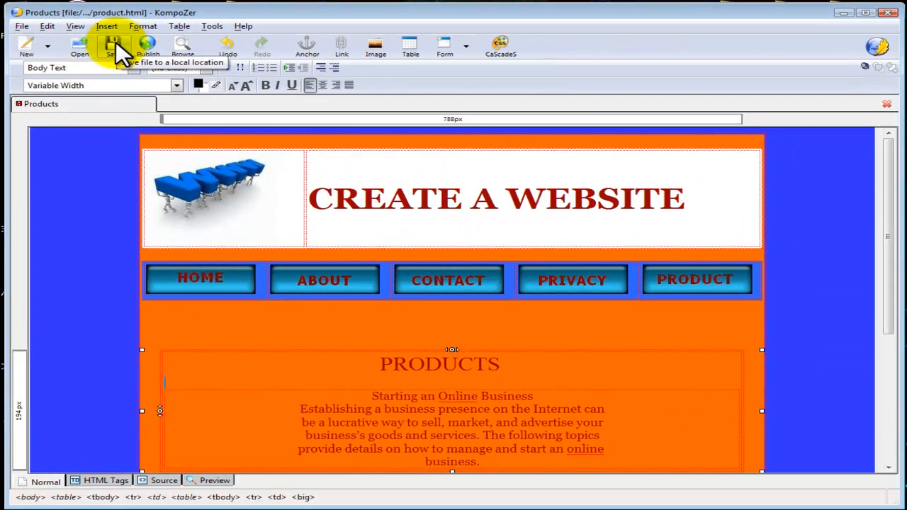
pyautogui.click(116, 43)
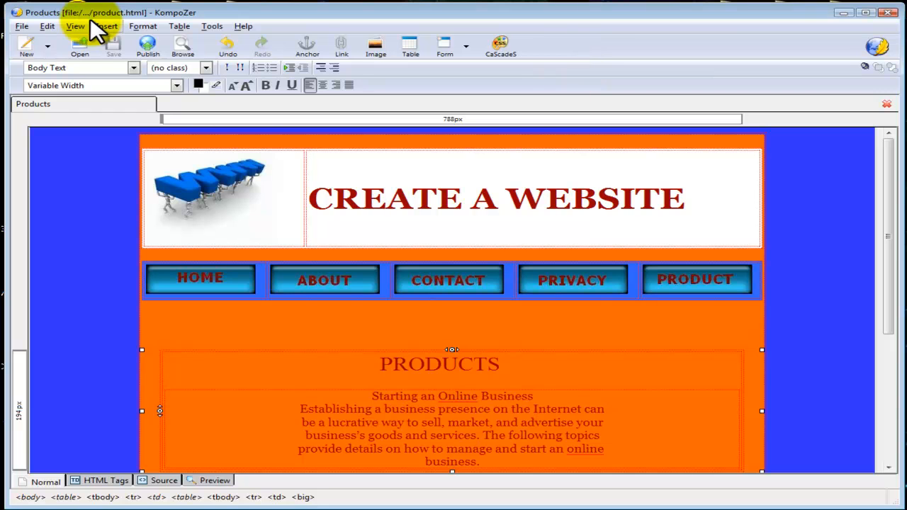
# Open the about HTML file from the MYSITE folder
pyautogui.click(22, 27)
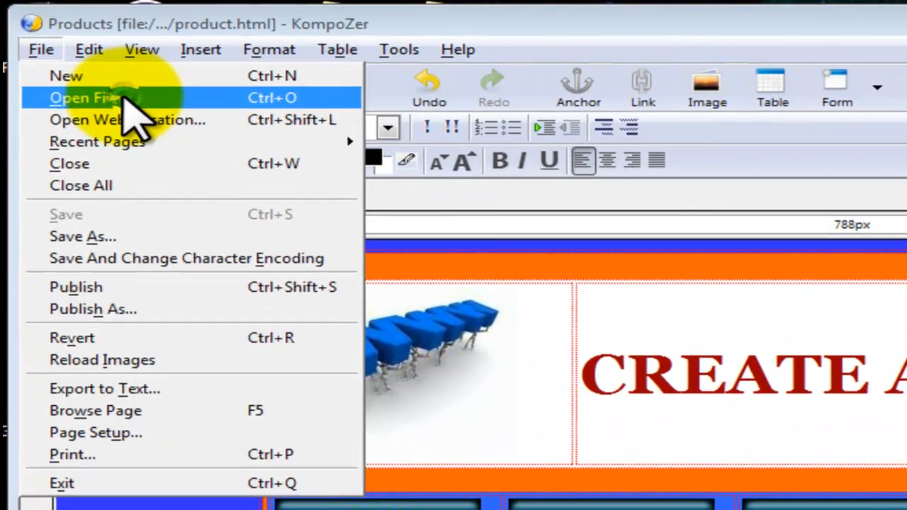
pyautogui.click(91, 74)
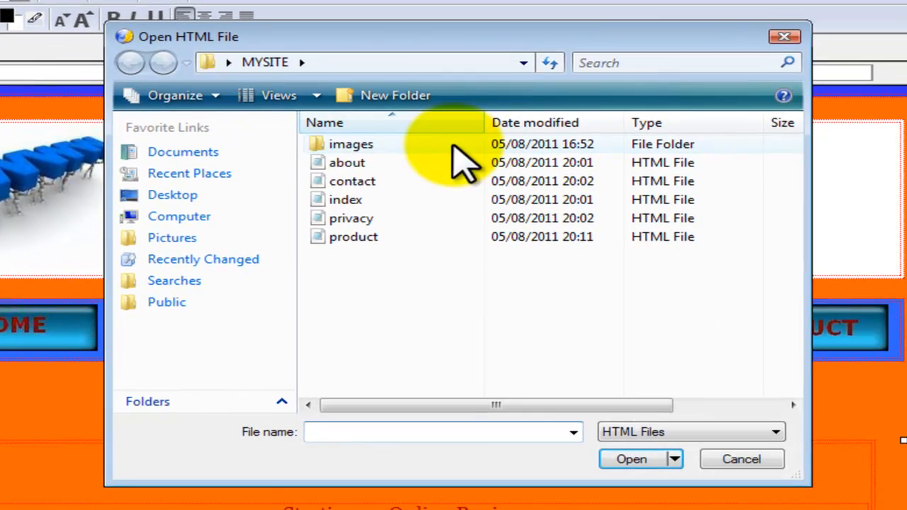
pyautogui.click(367, 164)
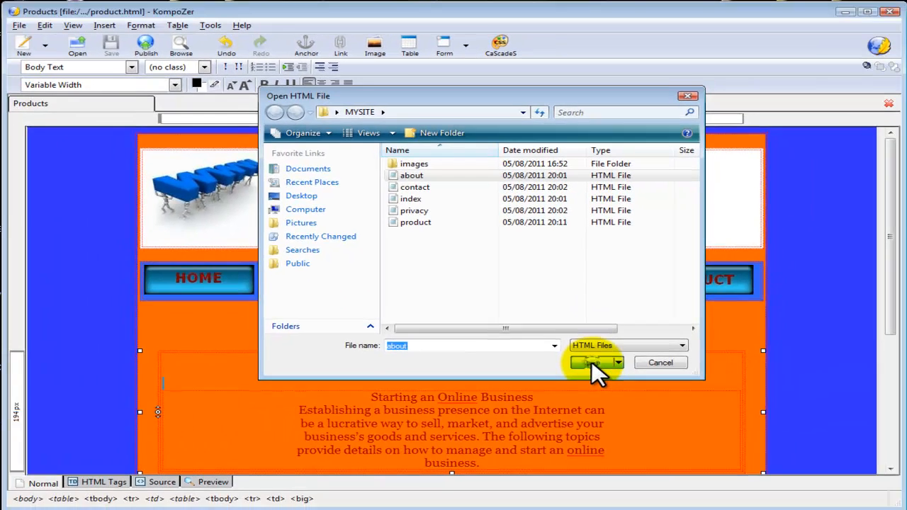
pyautogui.click(633, 460)
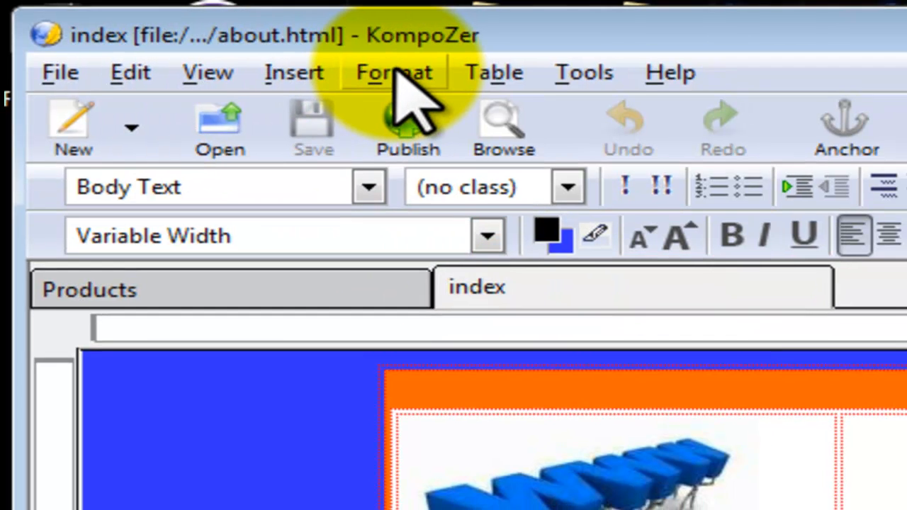
# Set the about page's title to About in the page properties and save the page
pyautogui.click(394, 73)
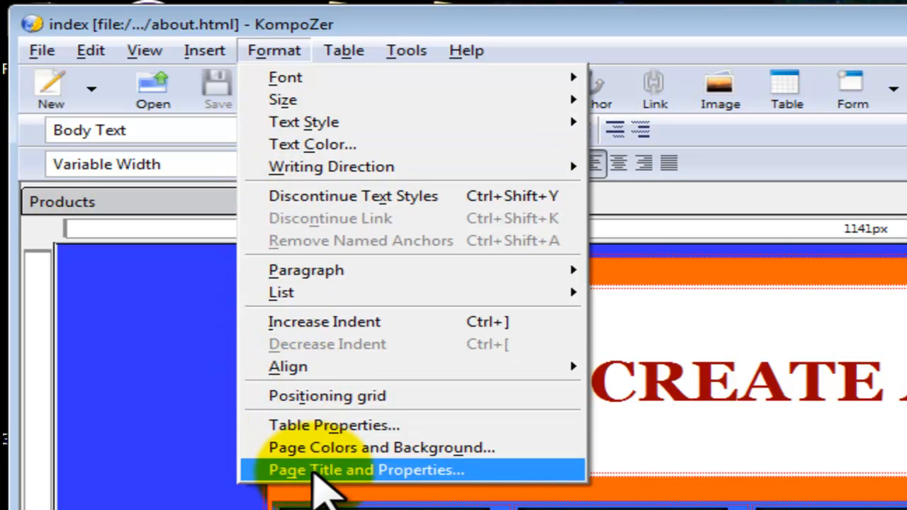
pyautogui.click(316, 472)
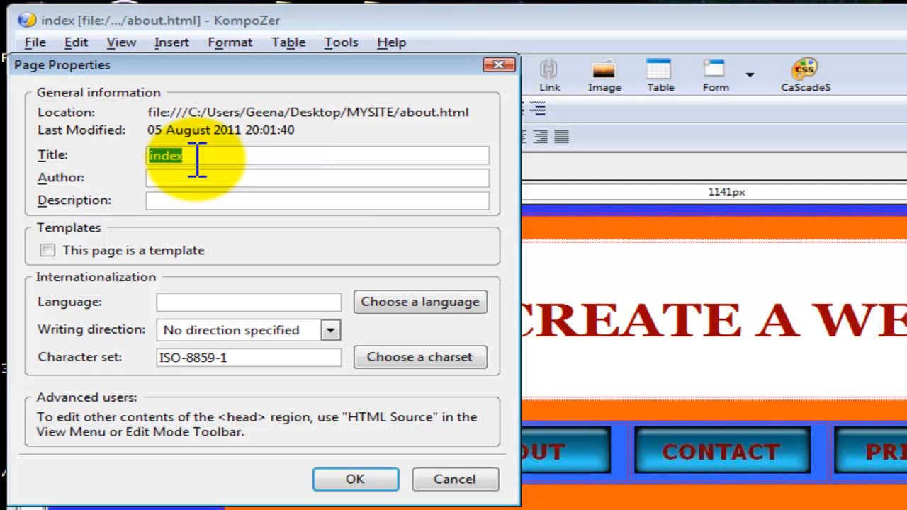
pyautogui.write('About')
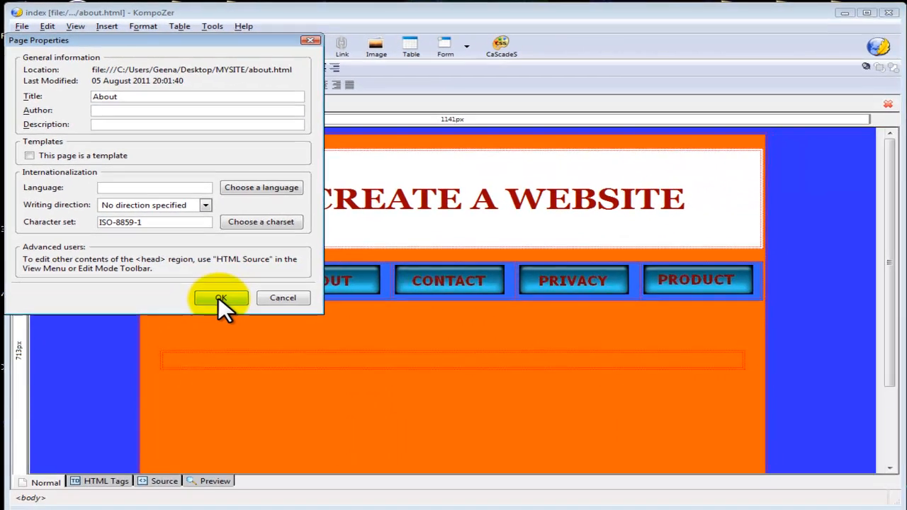
pyautogui.click(220, 297)
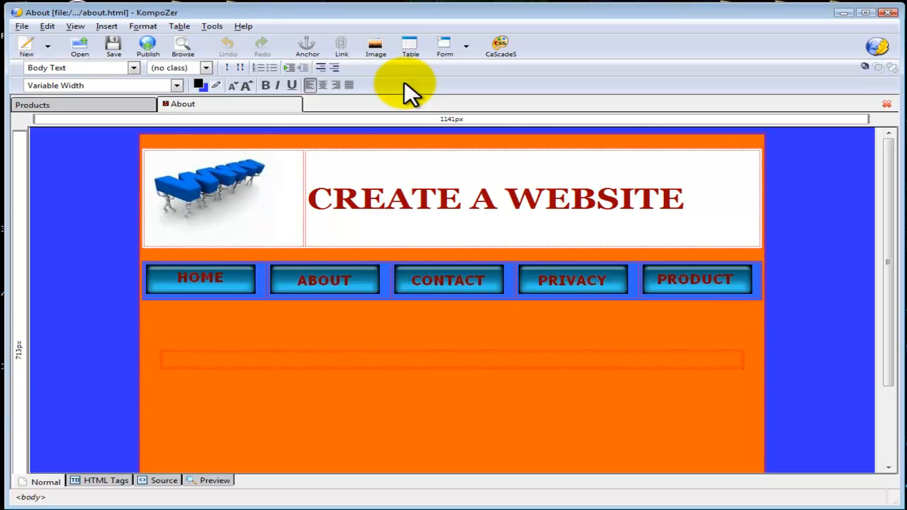
pyautogui.click(120, 47)
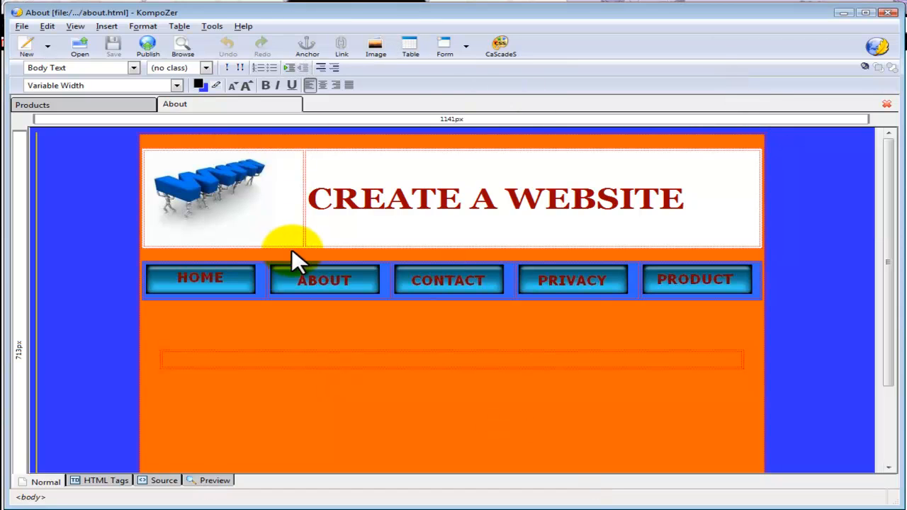
# Paste the copied ABOUT text into the empty table below the navigation buttons
pyautogui.click(196, 359)
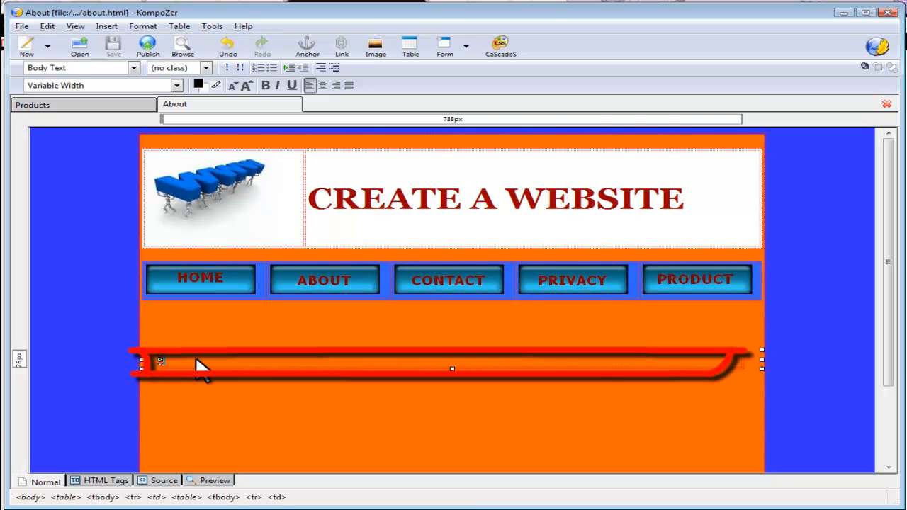
pyautogui.rightClick(196, 357)
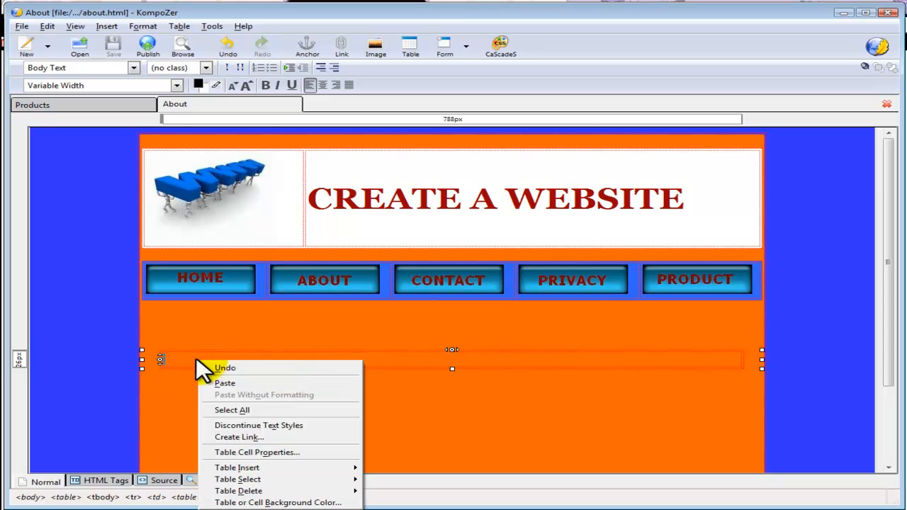
pyautogui.click(235, 379)
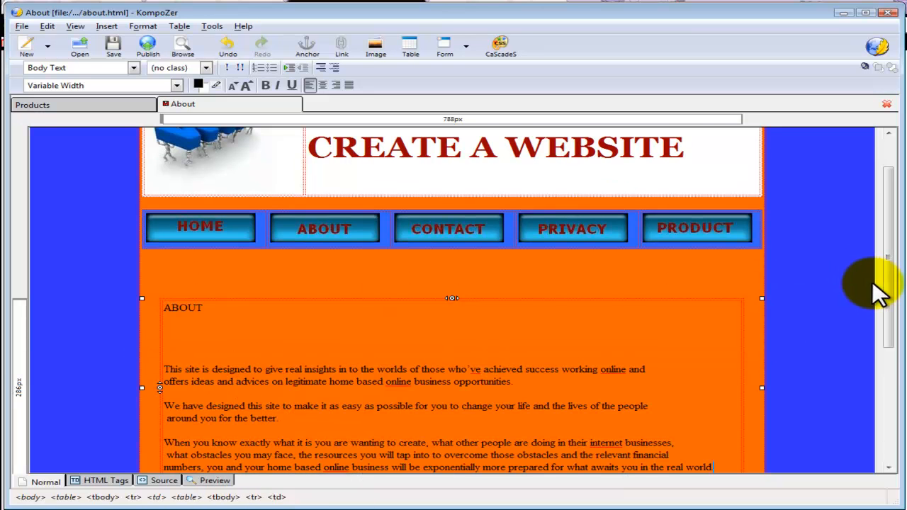
# Color all of the pasted ABOUT text with the last-picked dark red, #970000
pyautogui.moveTo(890, 297); pyautogui.dragTo(889, 368)
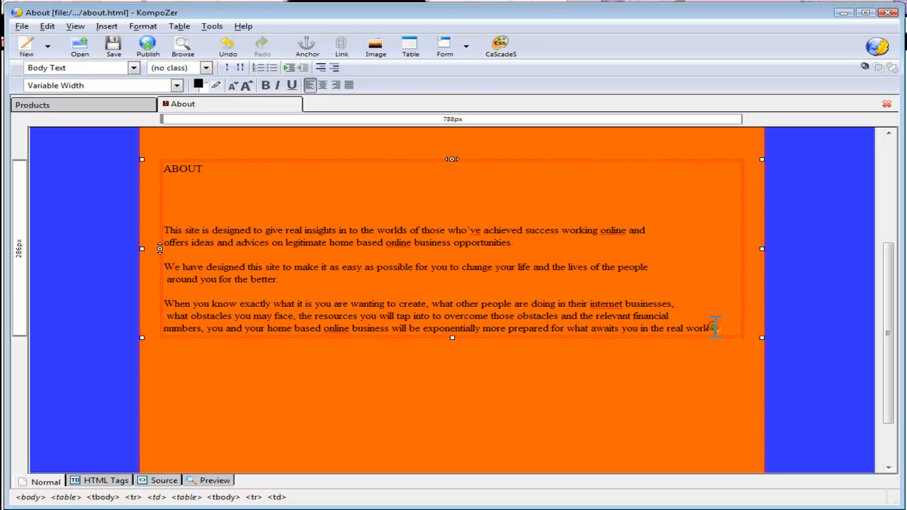
pyautogui.moveTo(714, 328); pyautogui.dragTo(163, 169)
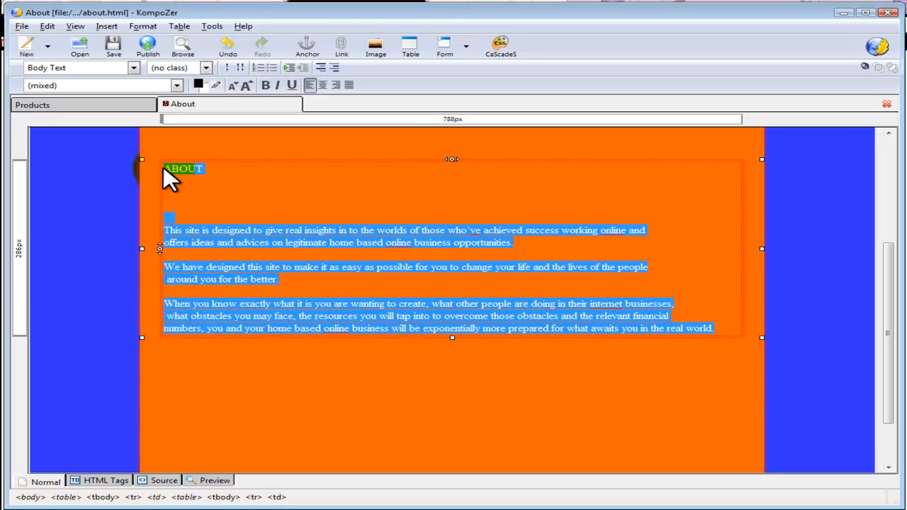
pyautogui.moveTo(163, 168); pyautogui.dragTo(163, 167)
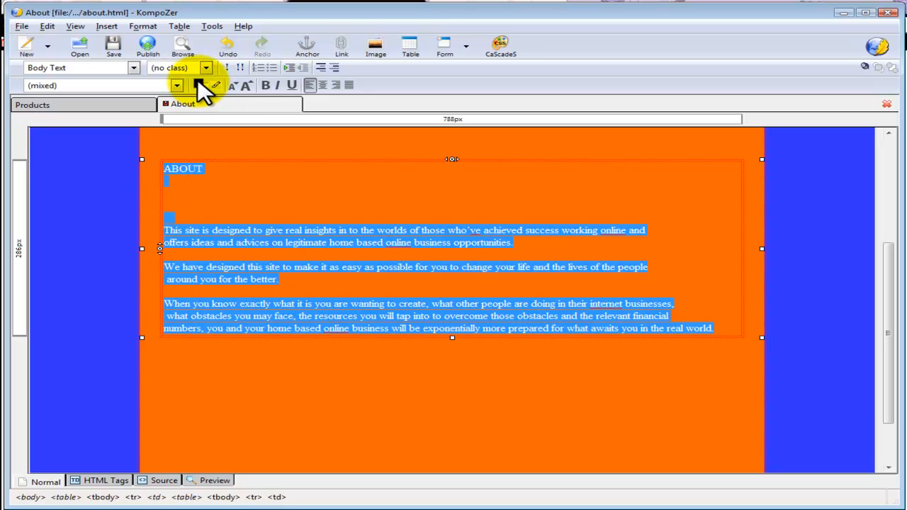
pyautogui.click(199, 80)
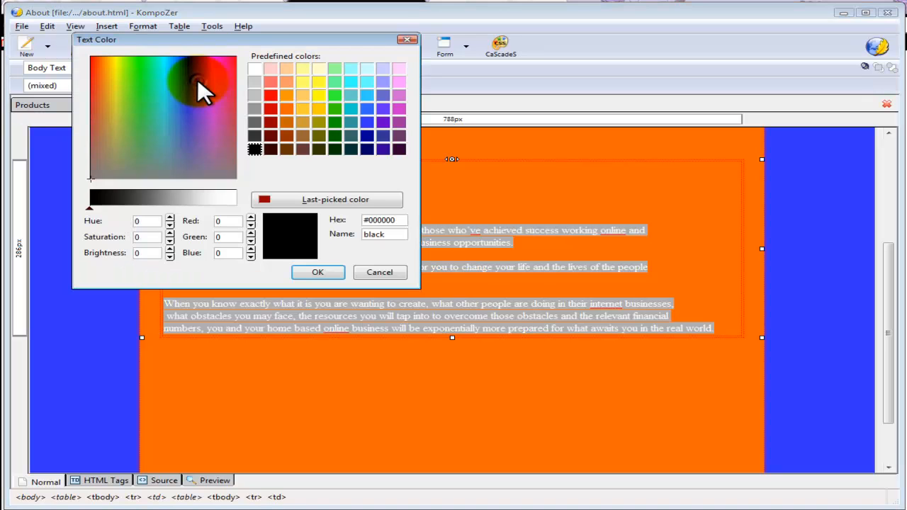
pyautogui.click(266, 198)
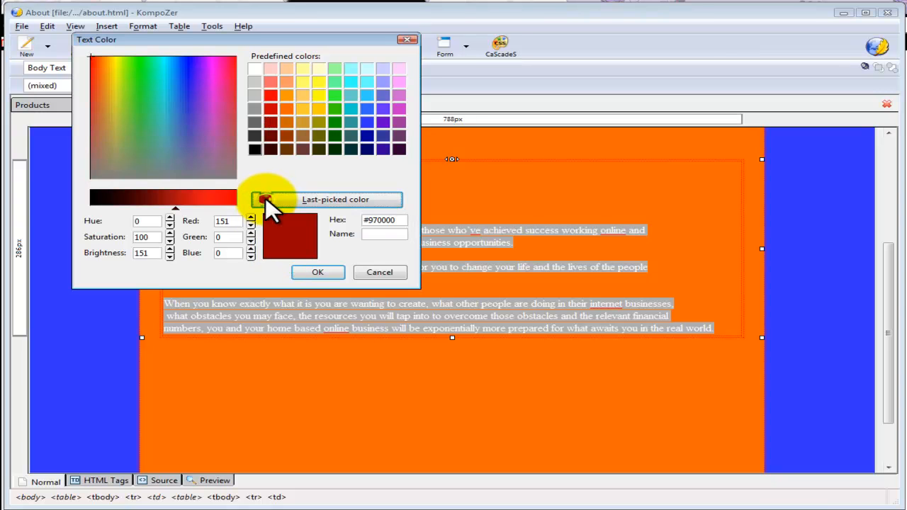
pyautogui.click(313, 272)
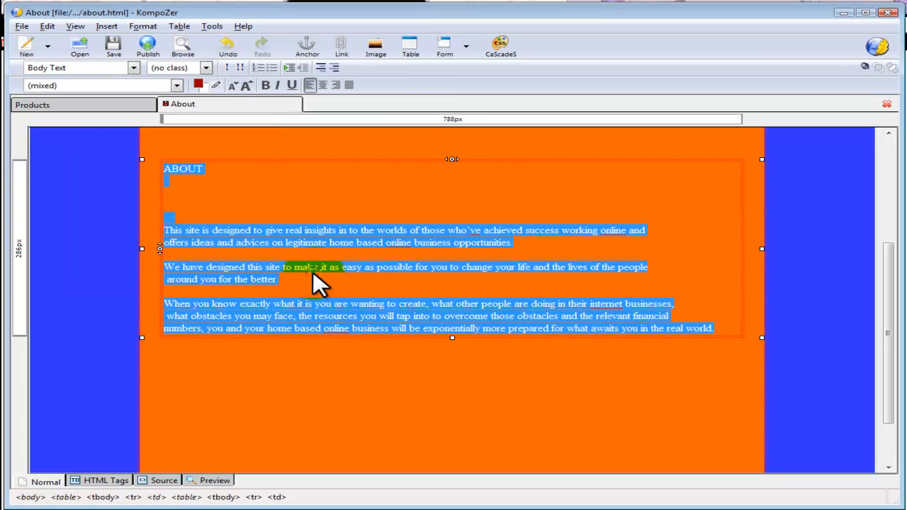
# Set the pasted ABOUT text's font to Georgia, enlarge it by one size step and deselect it
pyautogui.click(178, 83)
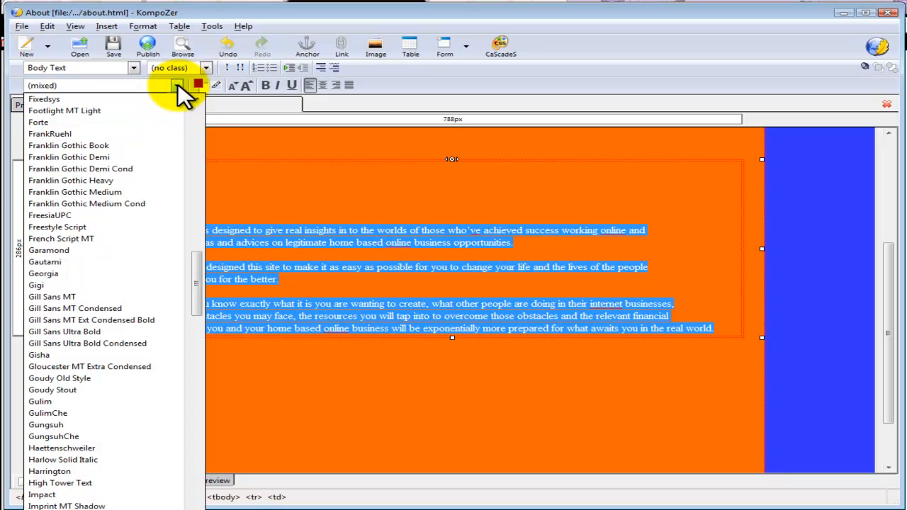
pyautogui.click(83, 273)
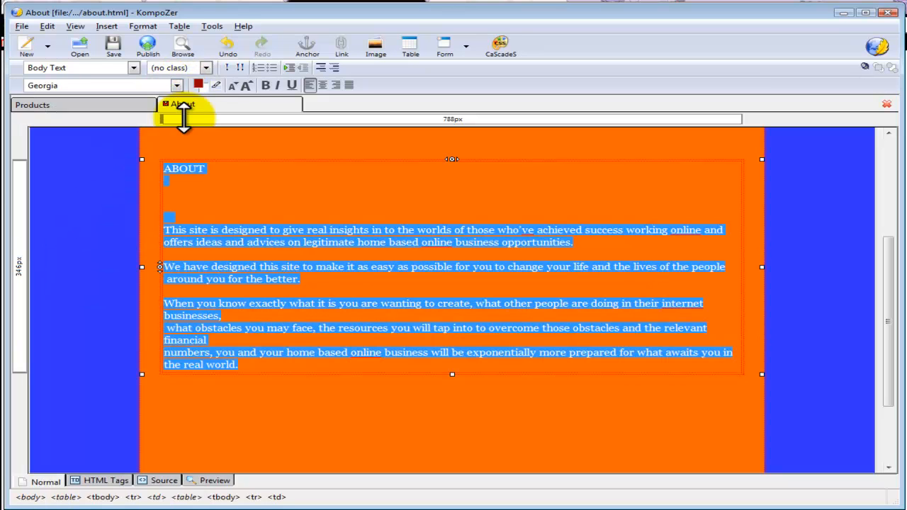
pyautogui.click(247, 82)
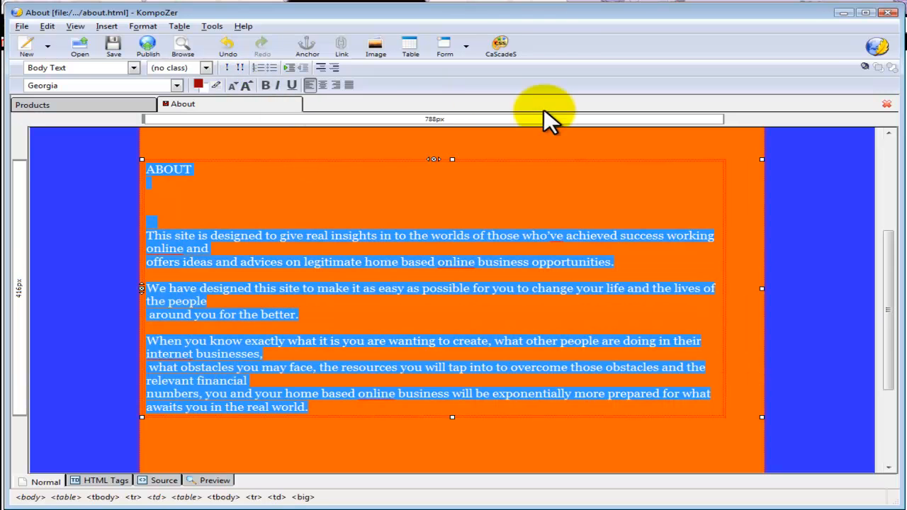
pyautogui.click(584, 181)
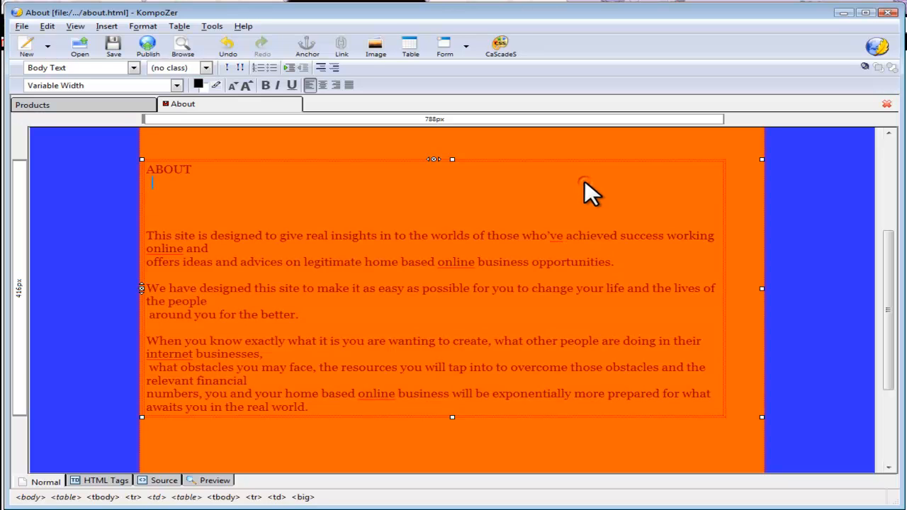
# Set the alignment of the table holding the ABOUT text to Center and deselect the text
pyautogui.moveTo(891, 318)
pyautogui.mouseDown()
pyautogui.moveTo(890, 252)
pyautogui.moveTo(891, 333)
pyautogui.moveTo(890, 318)
pyautogui.mouseUp()
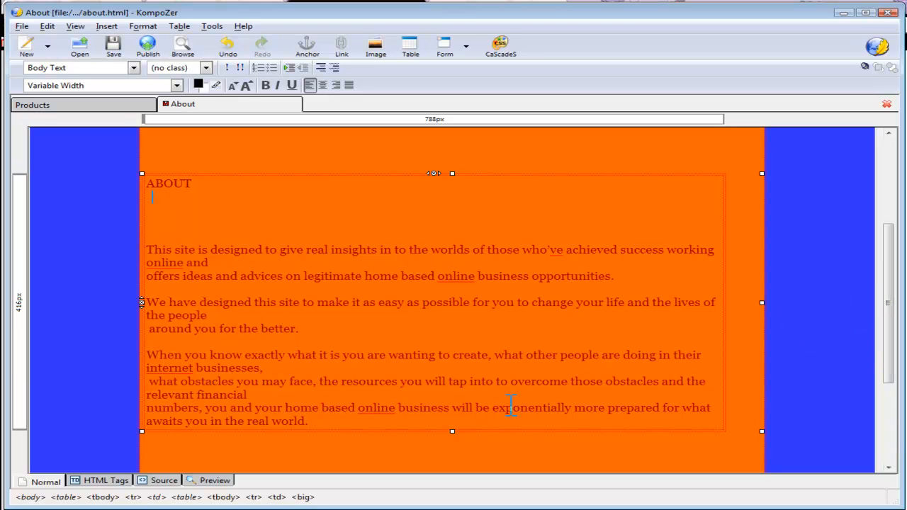
pyautogui.doubleClick(167, 216)
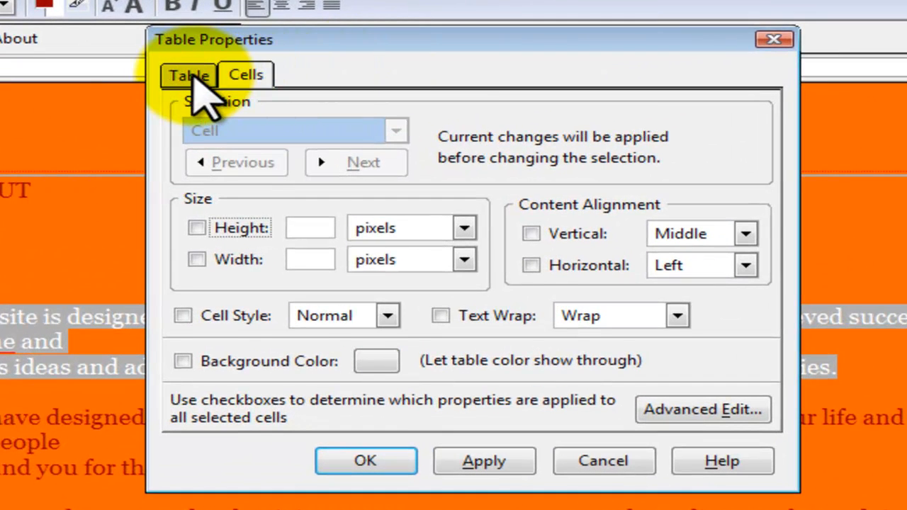
pyautogui.click(190, 76)
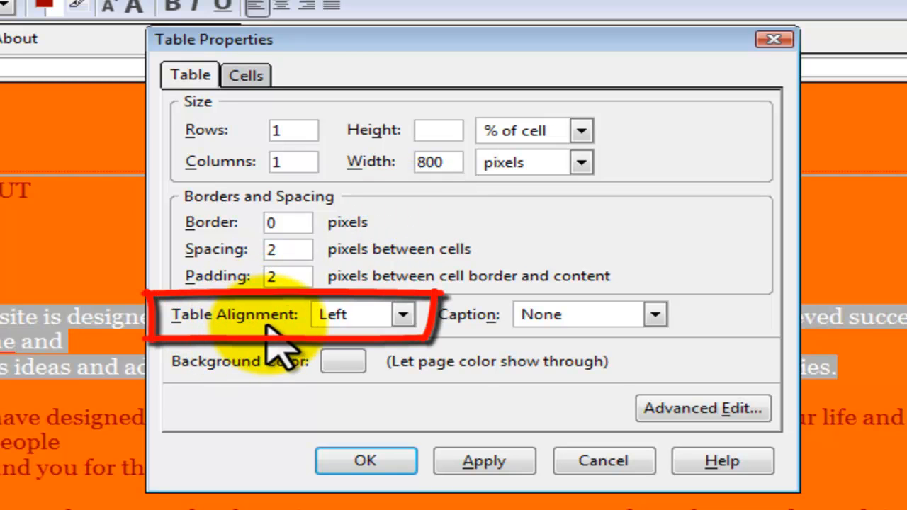
pyautogui.click(402, 316)
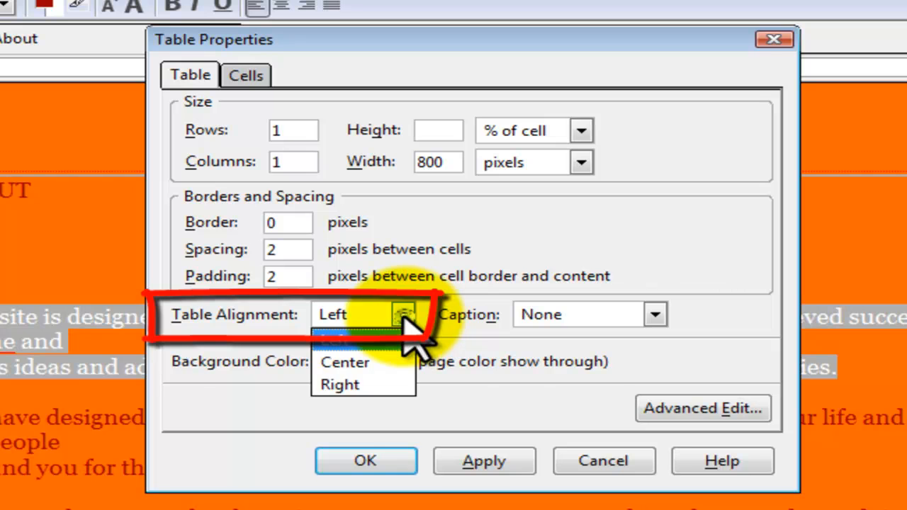
pyautogui.click(382, 364)
pyautogui.click(483, 463)
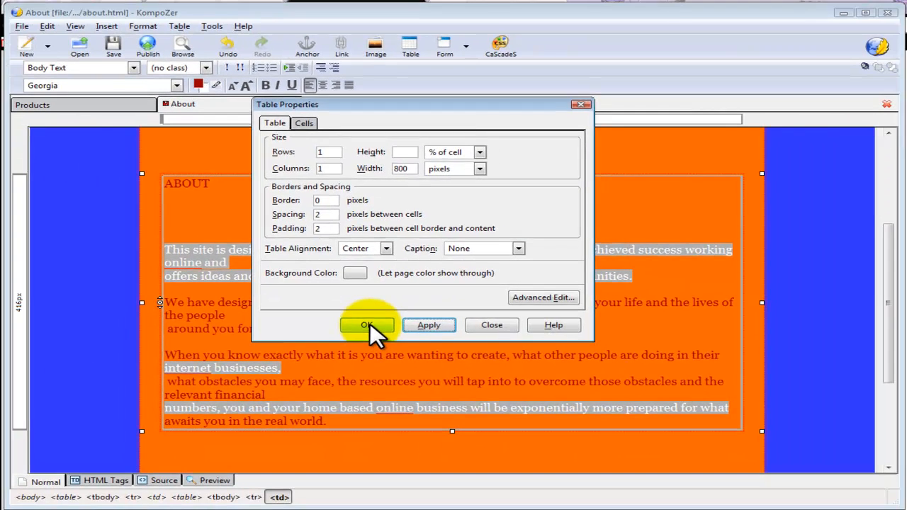
pyautogui.click(366, 460)
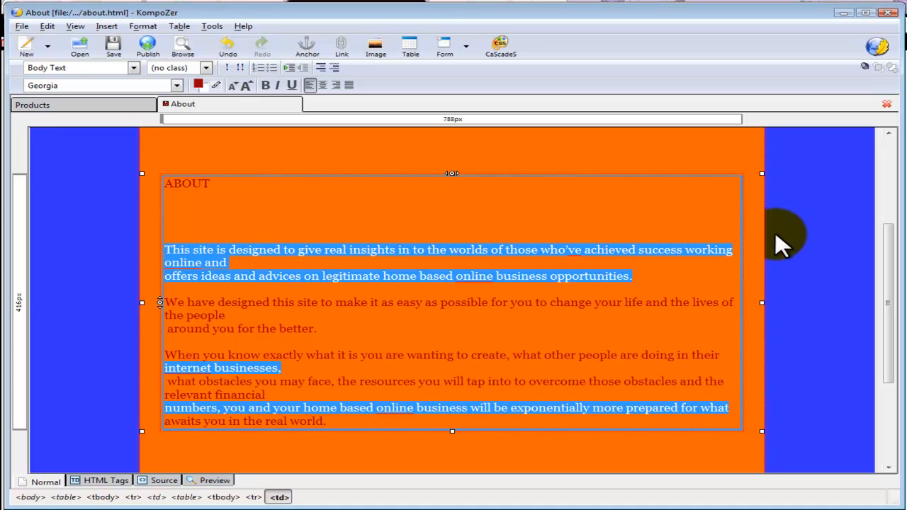
pyautogui.click(758, 259)
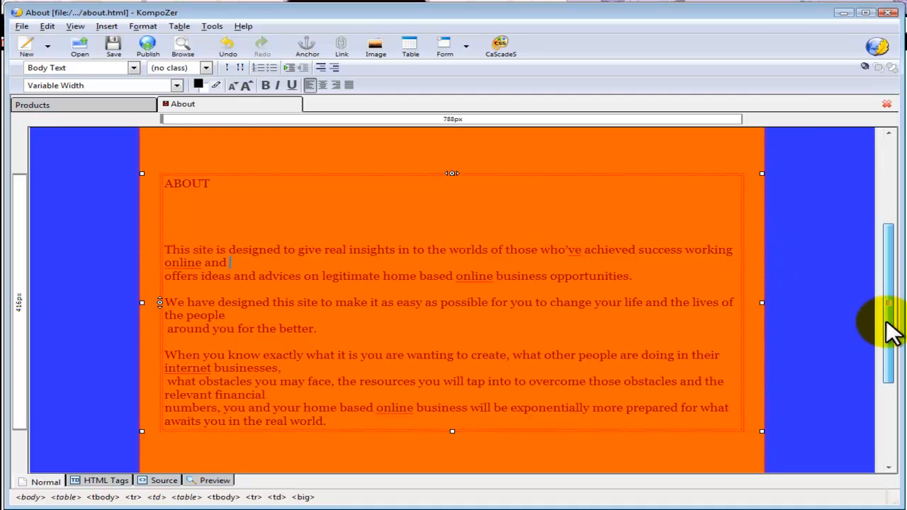
# Save the about page with its centered content table
pyautogui.scroll(-2, 889, 337)
pyautogui.scroll(3, 889, 341)
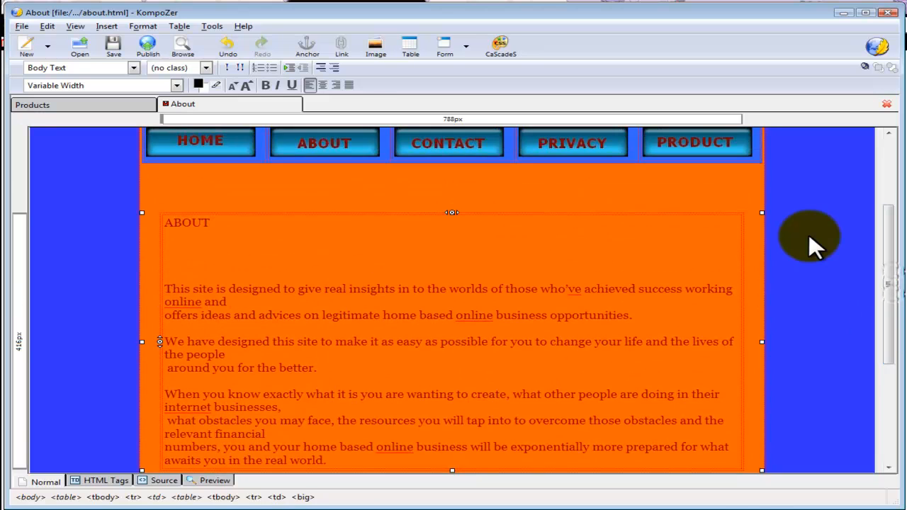
pyautogui.scroll(4, 889, 318)
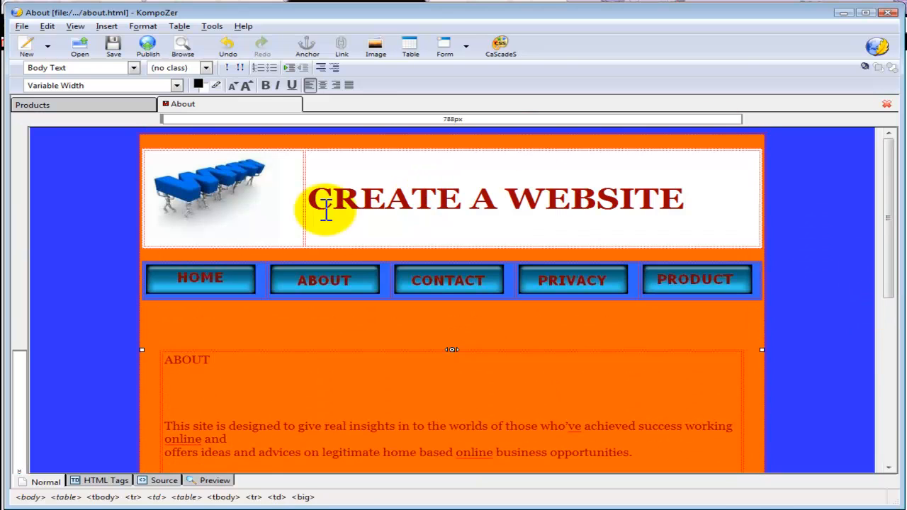
pyautogui.click(114, 46)
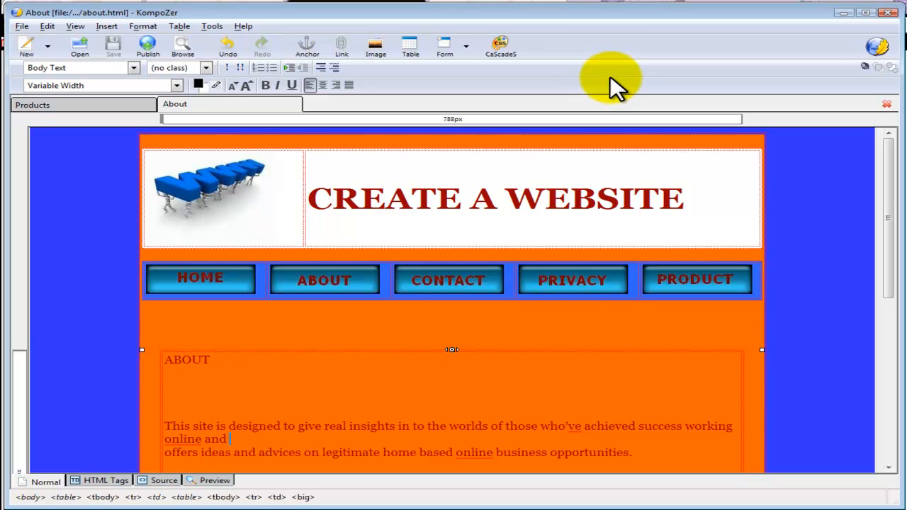
# Open the index page from the MYSITE folder
pyautogui.moveTo(885, 223); pyautogui.dragTo(891, 187)
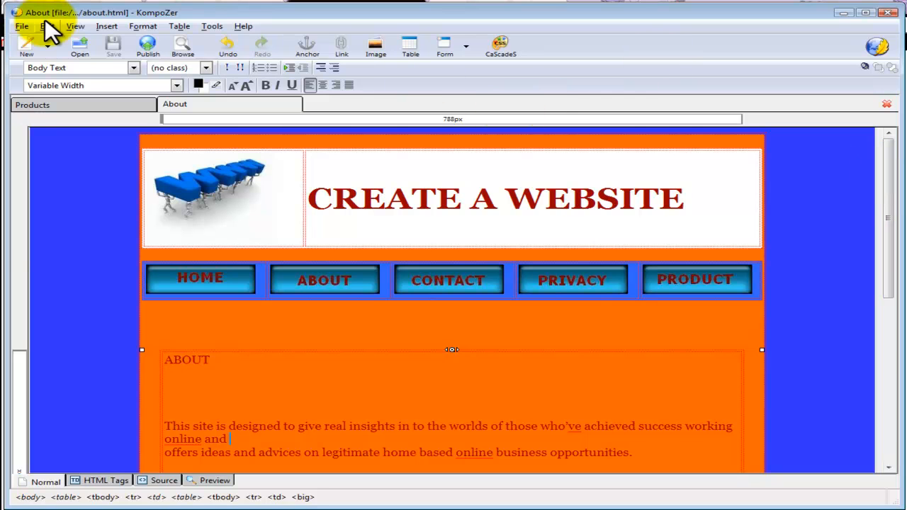
pyautogui.click(22, 27)
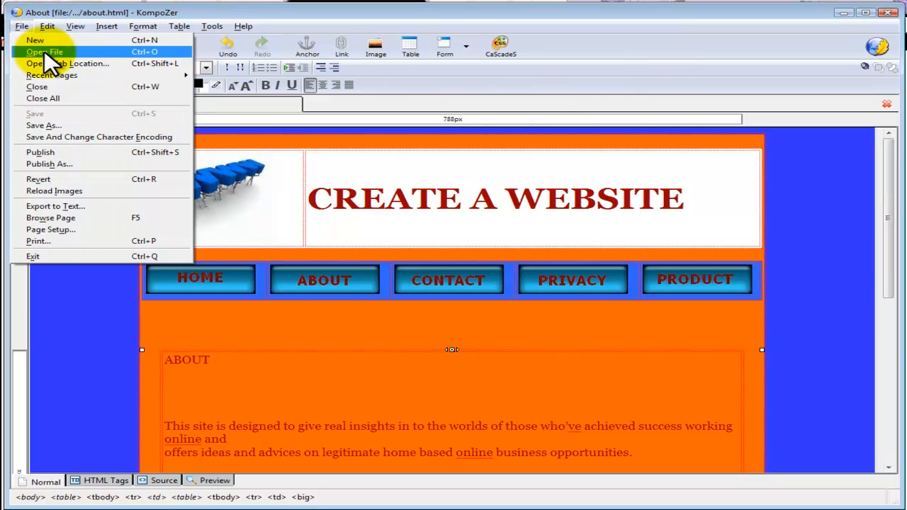
pyautogui.click(46, 51)
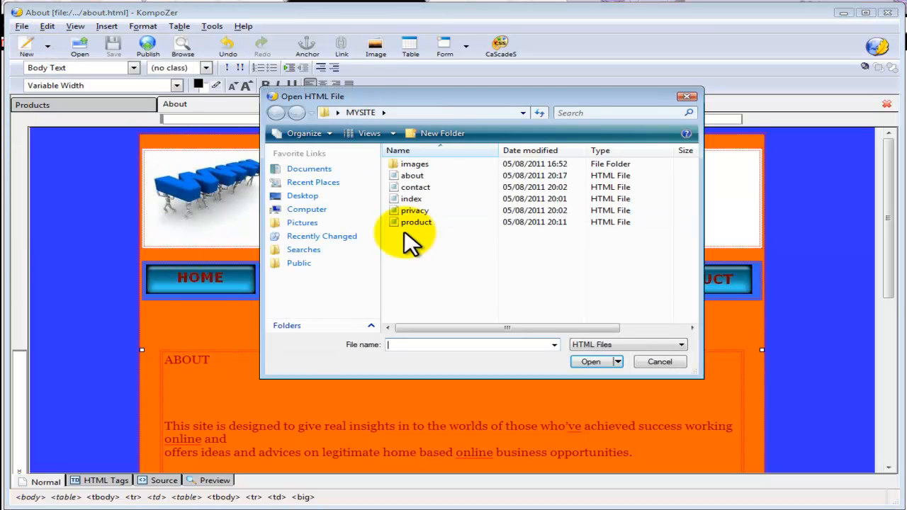
pyautogui.click(410, 199)
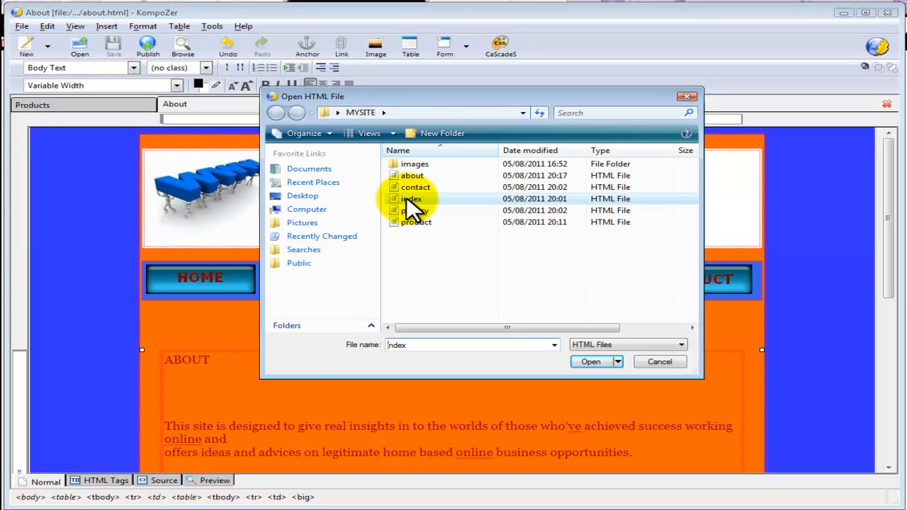
pyautogui.click(590, 363)
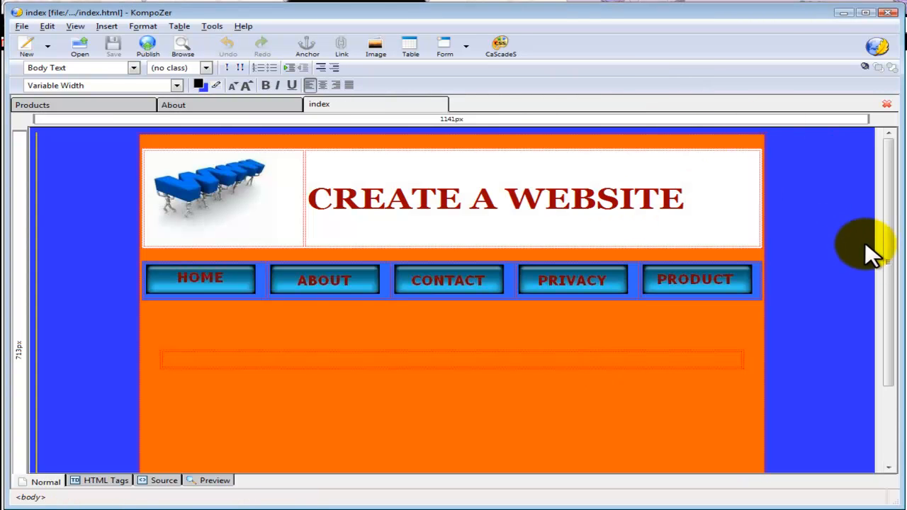
pyautogui.moveTo(886, 258)
pyautogui.mouseDown()
pyautogui.moveTo(889, 273)
pyautogui.moveTo(888, 263)
pyautogui.mouseUp()
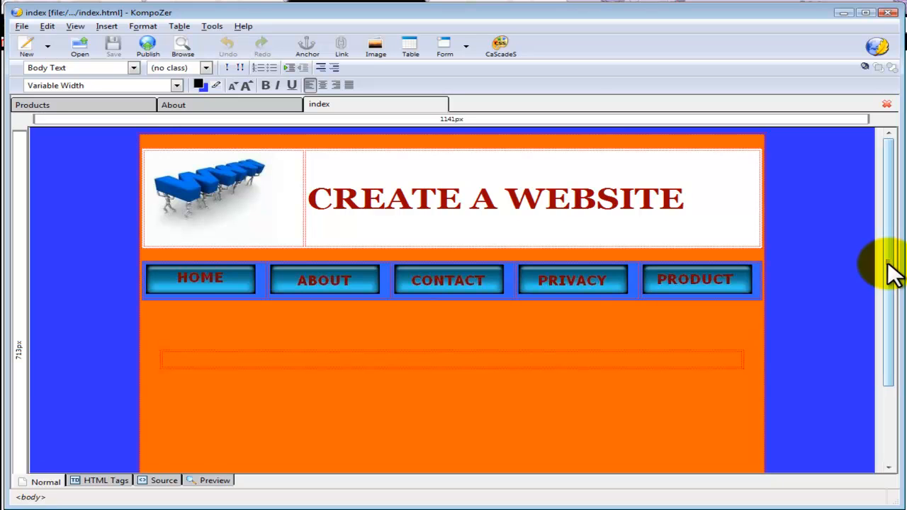
# Paste the copied "Are you ready to experience..." text into the empty table below the navigation buttons and add blank lines around it
pyautogui.click(208, 358)
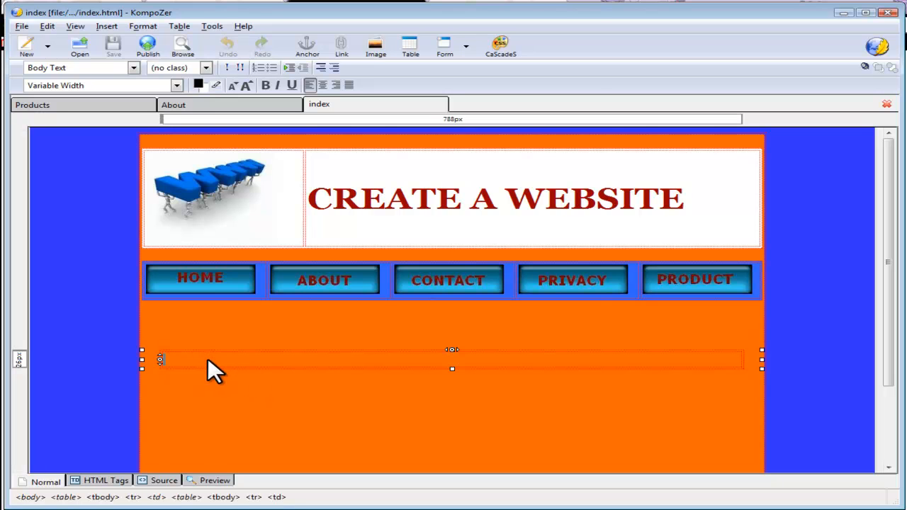
pyautogui.rightClick(208, 358)
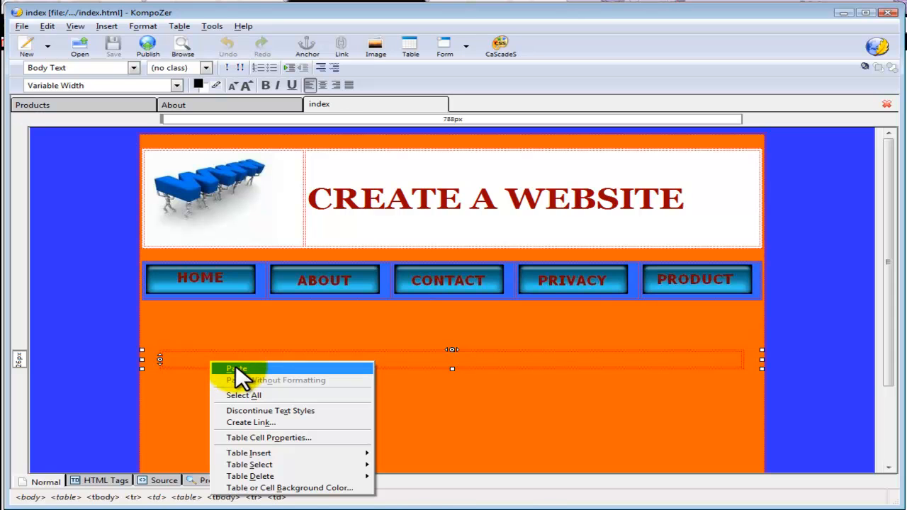
pyautogui.click(236, 367)
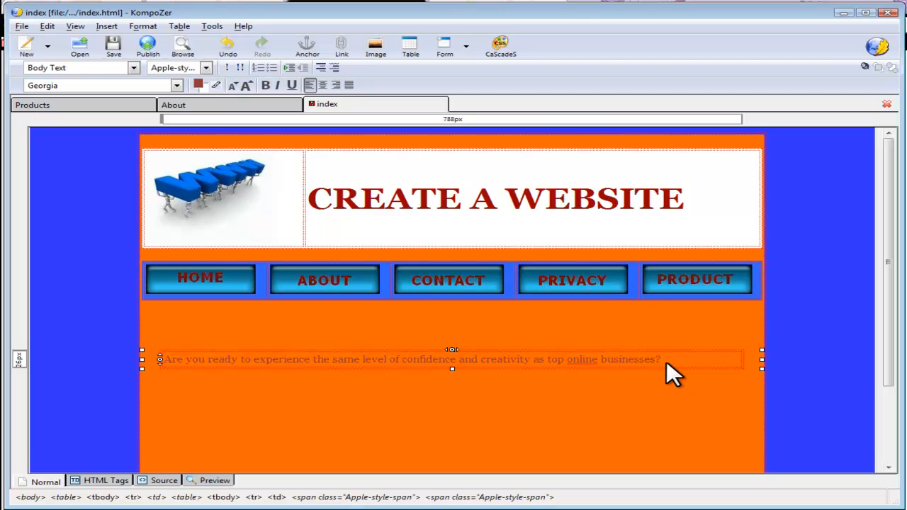
pyautogui.press('Return')
pyautogui.press('Return')
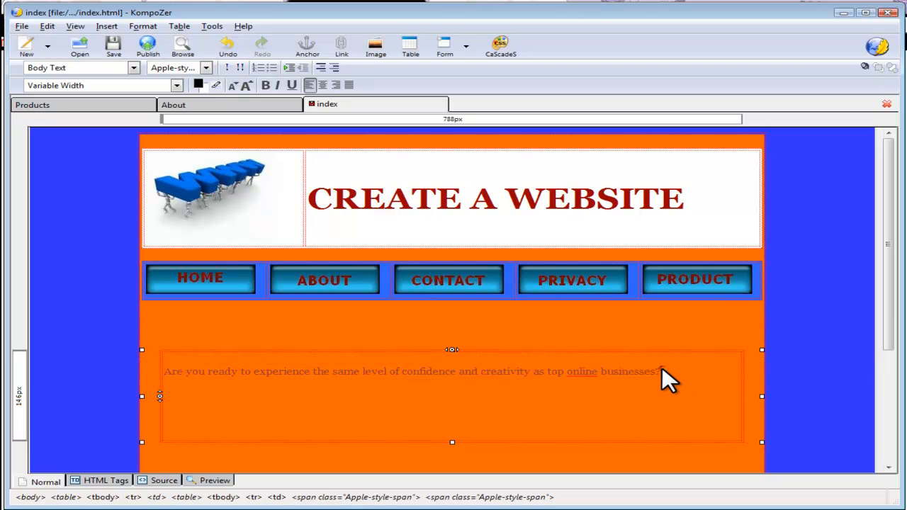
# Color the pasted index page text with the last-picked dark red, #970000, and deselect it
pyautogui.moveTo(661, 372); pyautogui.dragTo(164, 371)
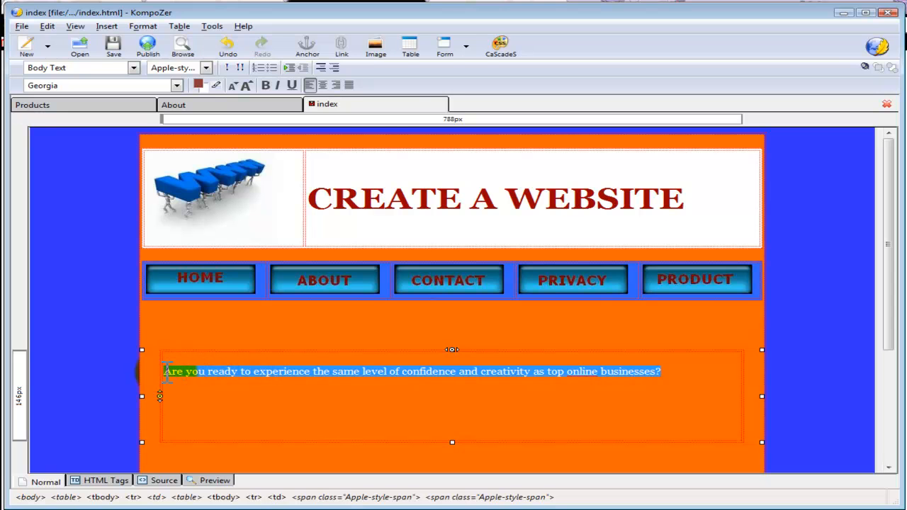
pyautogui.click(198, 82)
pyautogui.click(284, 202)
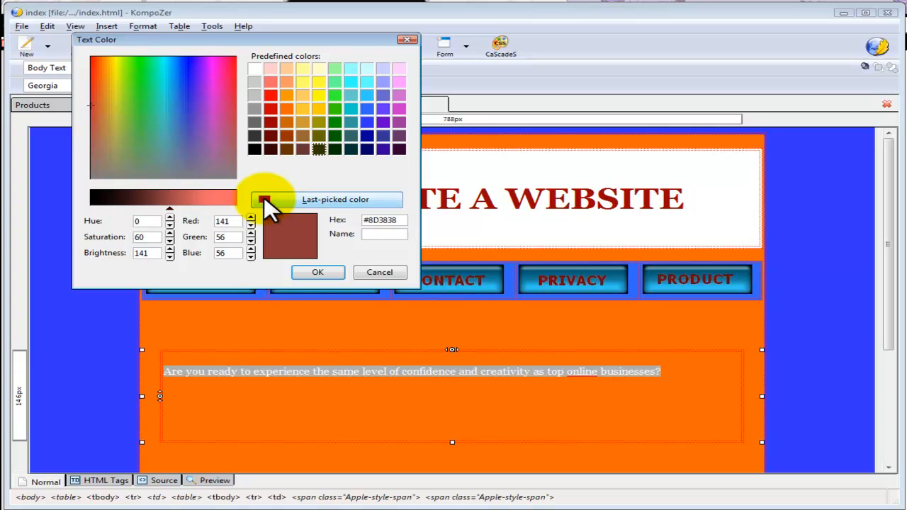
pyautogui.click(264, 199)
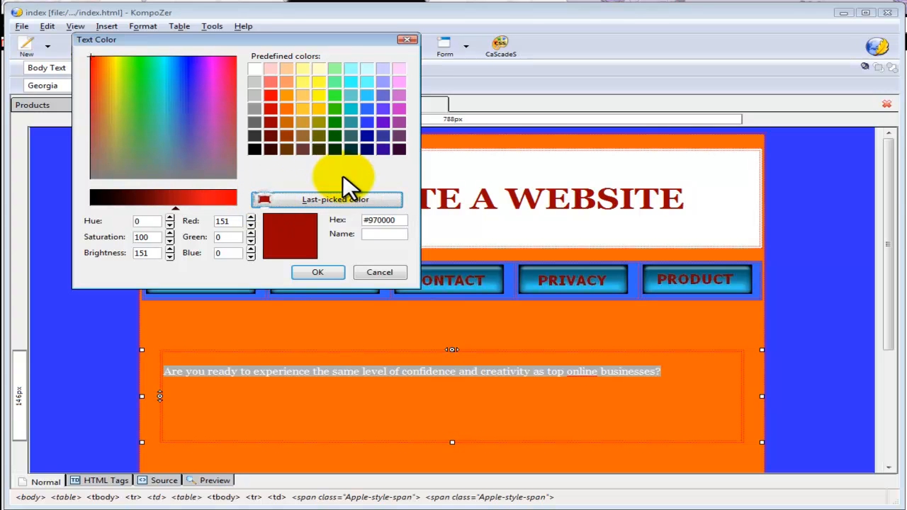
pyautogui.click(318, 272)
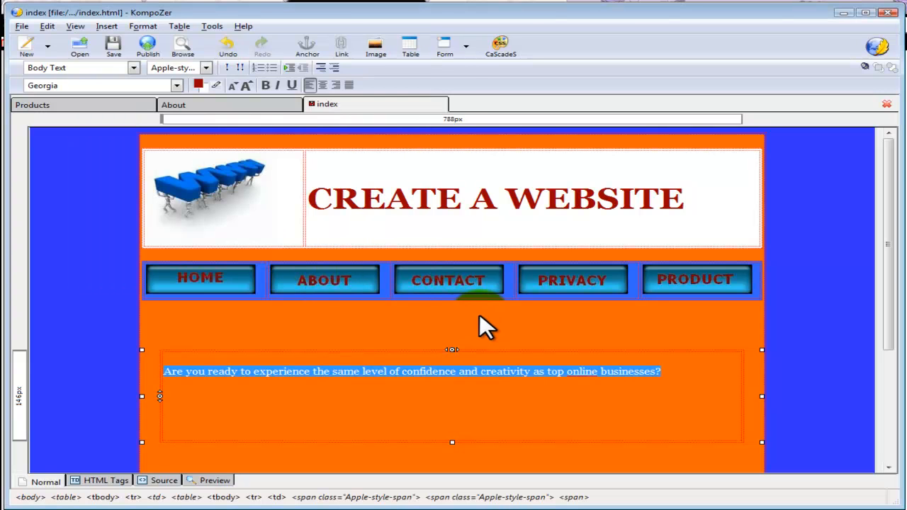
pyautogui.click(484, 316)
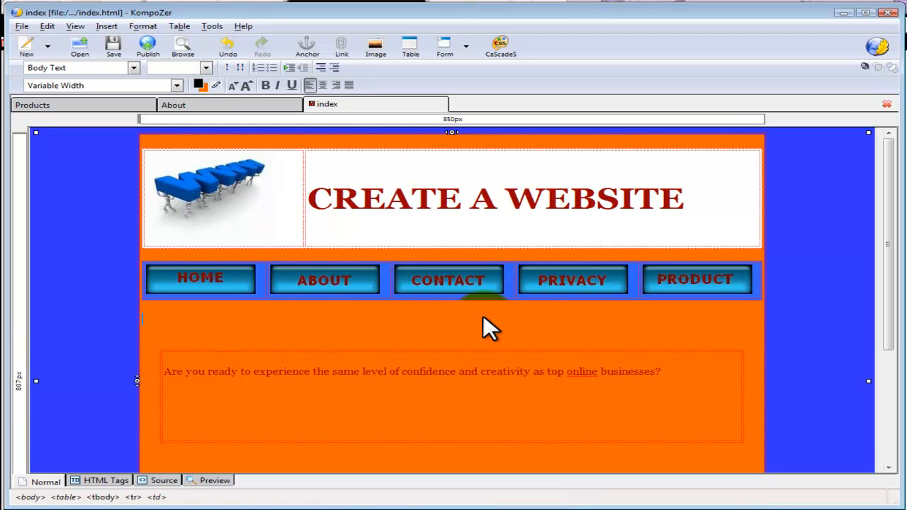
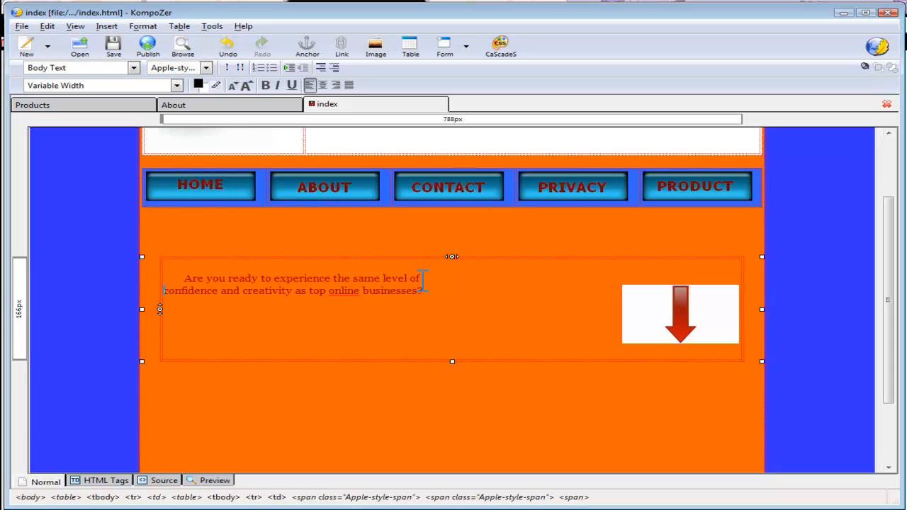
# Indent the index text's second line to line up with the first and give its table a white background, #FFFFFF
pyautogui.click(422, 279)
pyautogui.scroll(2, 421, 281)
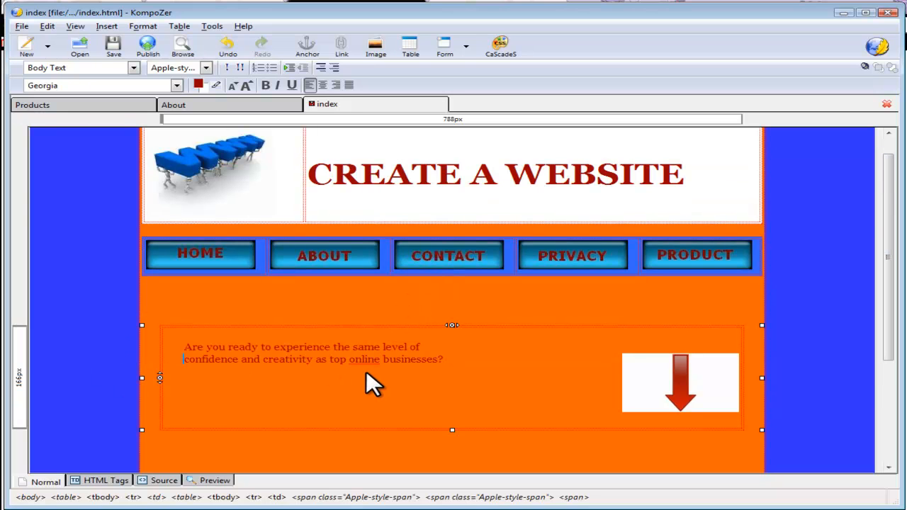
pyautogui.doubleClick(357, 415)
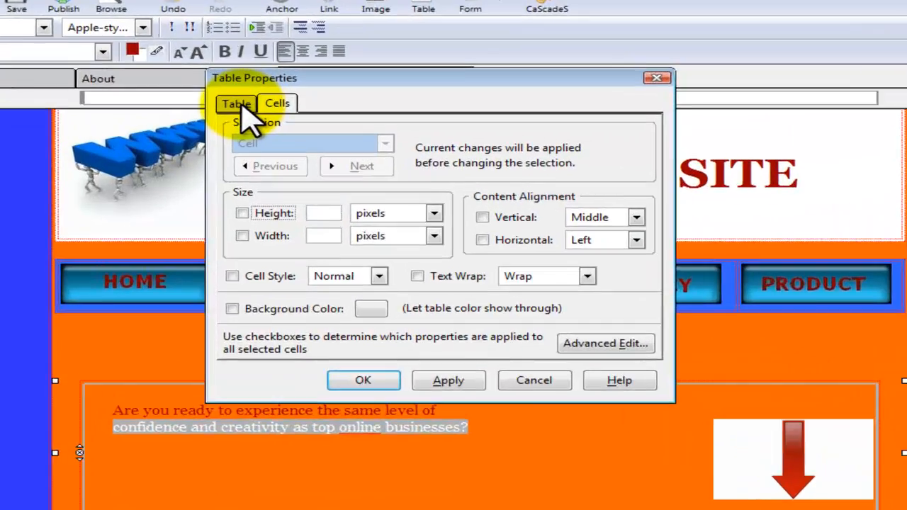
pyautogui.click(275, 124)
pyautogui.click(331, 369)
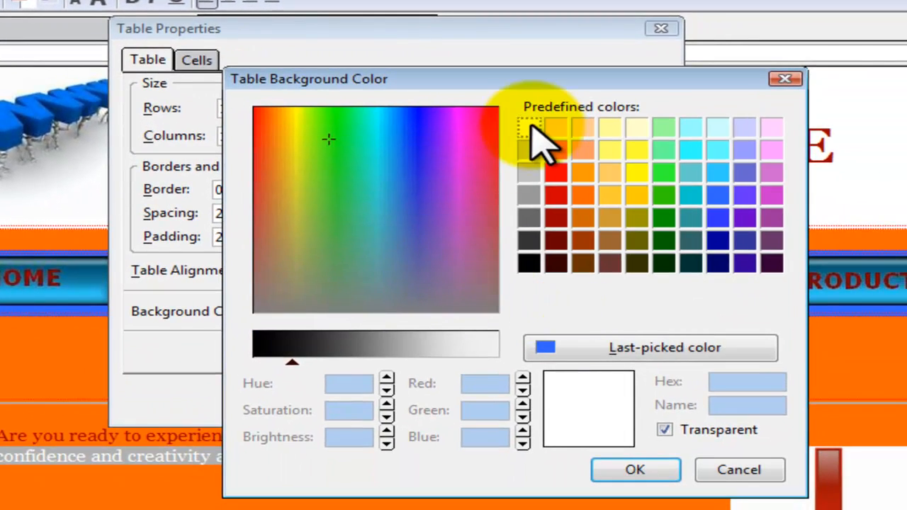
pyautogui.click(532, 130)
pyautogui.click(634, 471)
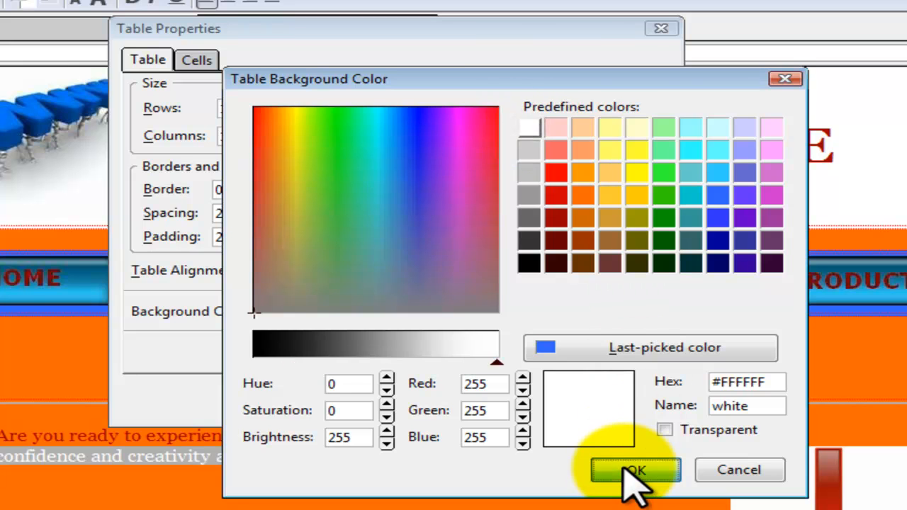
pyautogui.click(410, 400)
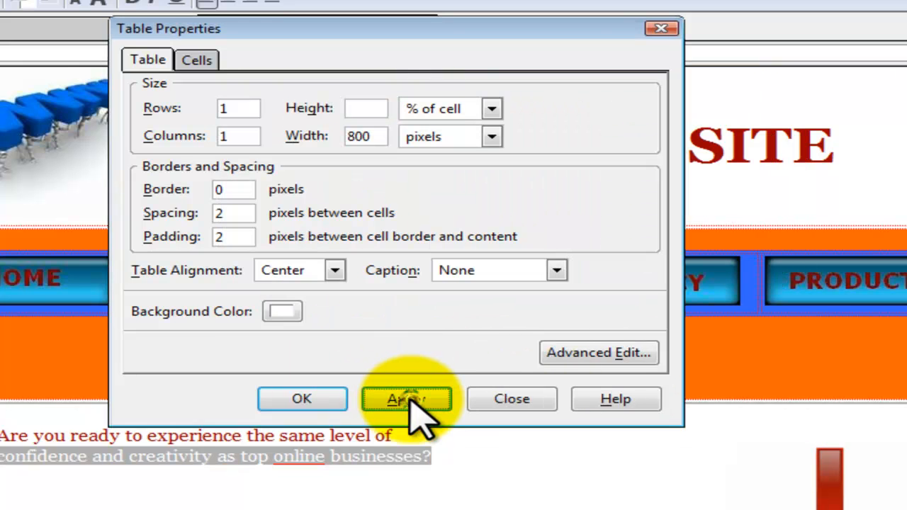
# Split "online" into "on line" in the index text and save the page
pyautogui.click(335, 386)
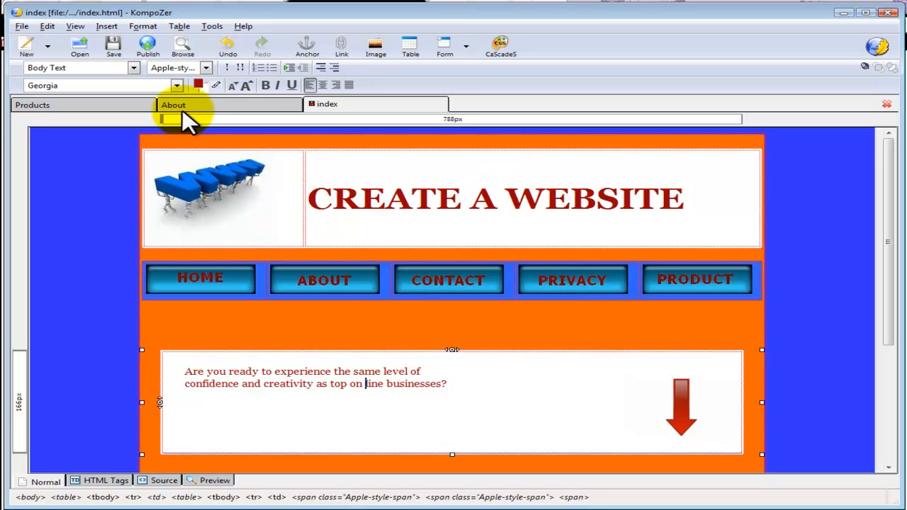
pyautogui.click(118, 45)
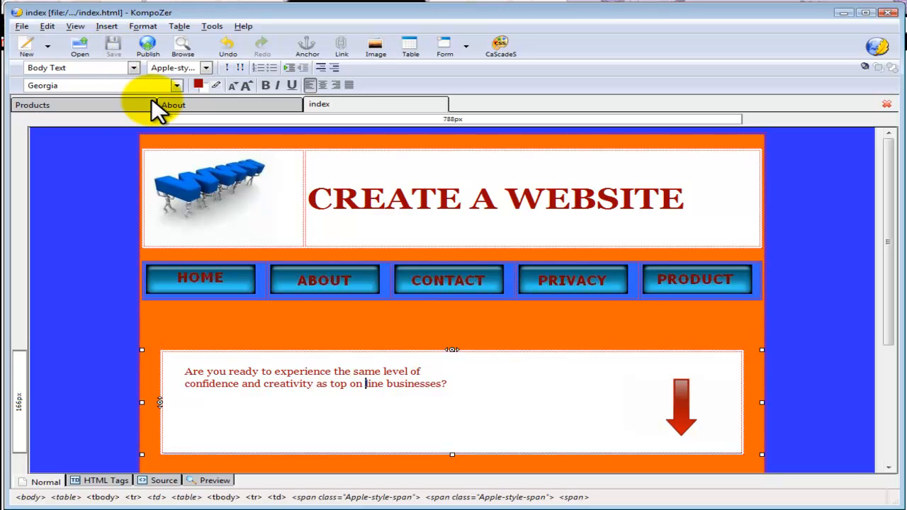
# Open the privacy page from the MYSITE folder for editing
pyautogui.click(22, 26)
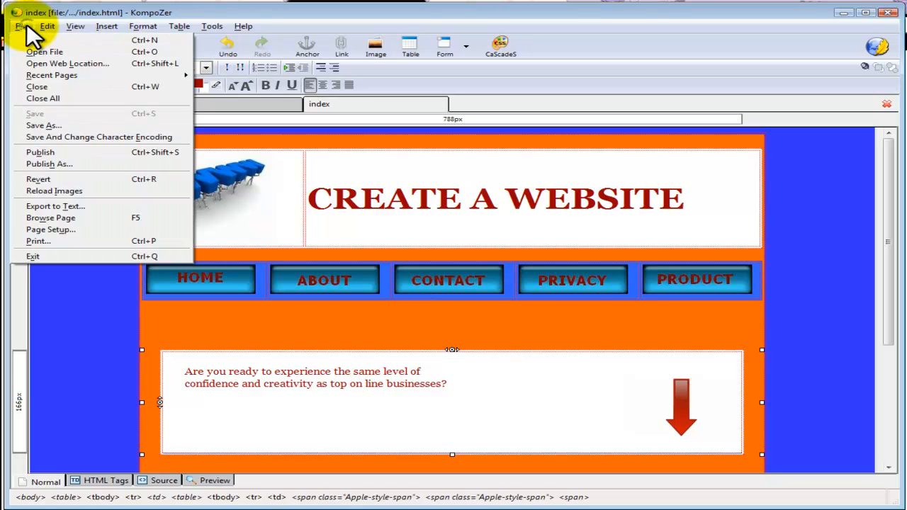
pyautogui.click(52, 51)
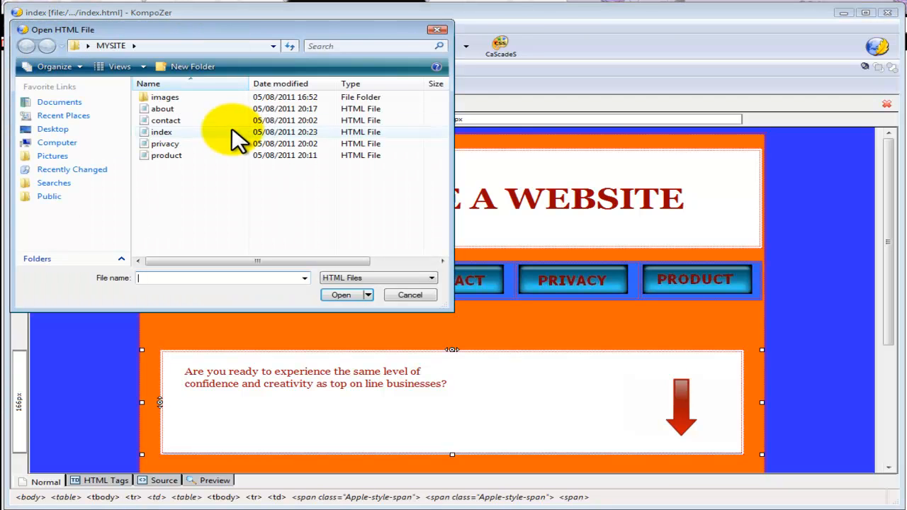
pyautogui.click(197, 144)
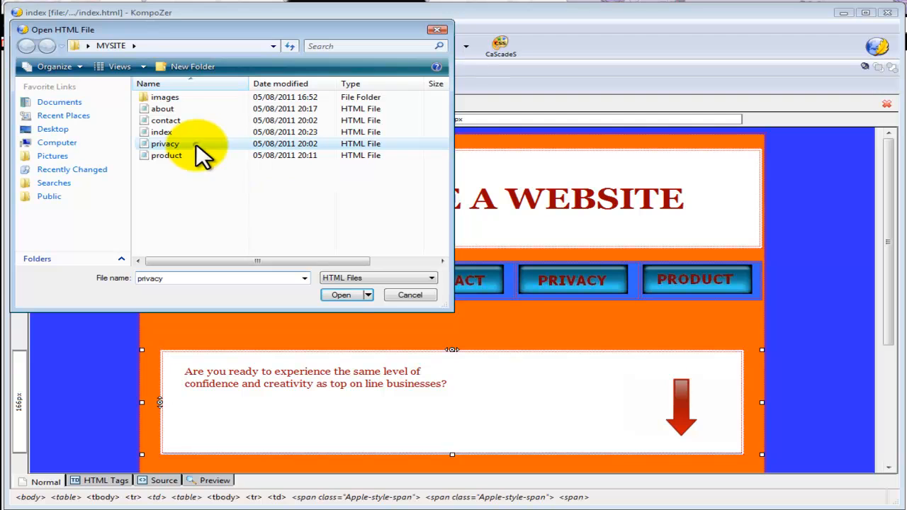
pyautogui.click(343, 295)
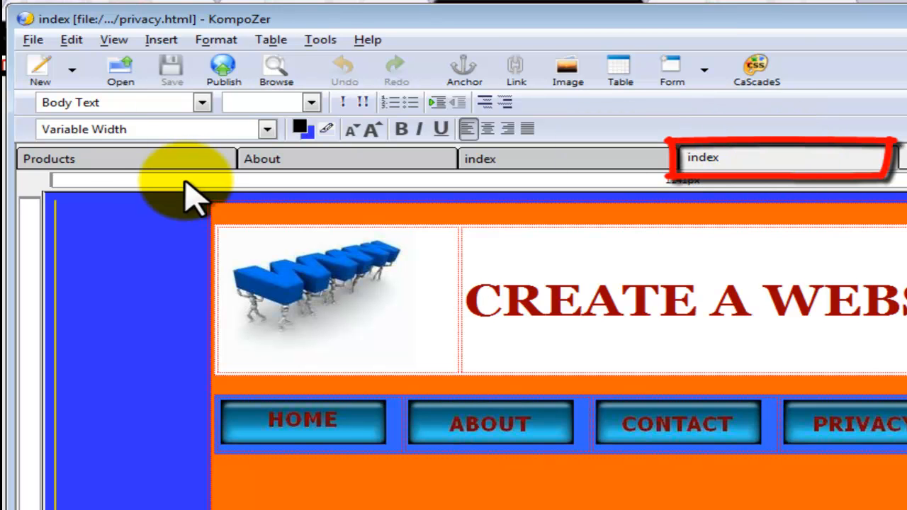
# Set the page title of privacy.html to "Privacy"
pyautogui.click(222, 40)
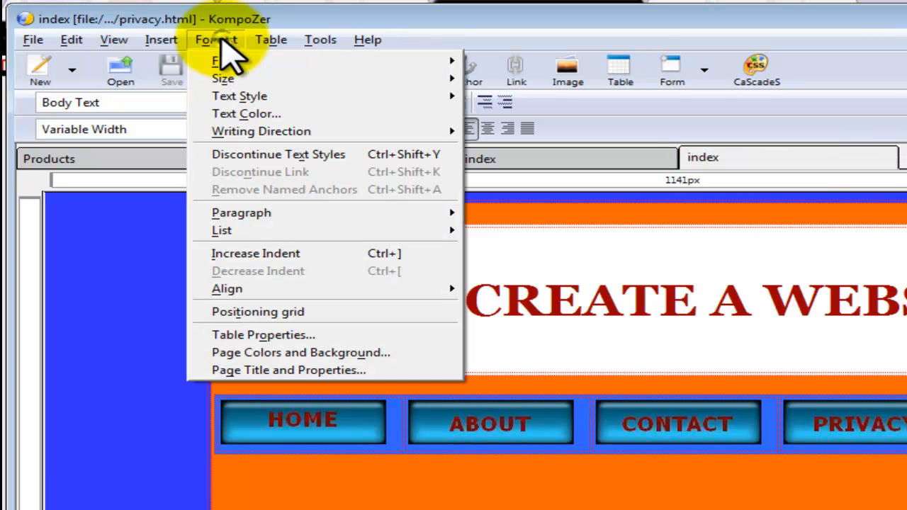
pyautogui.click(262, 374)
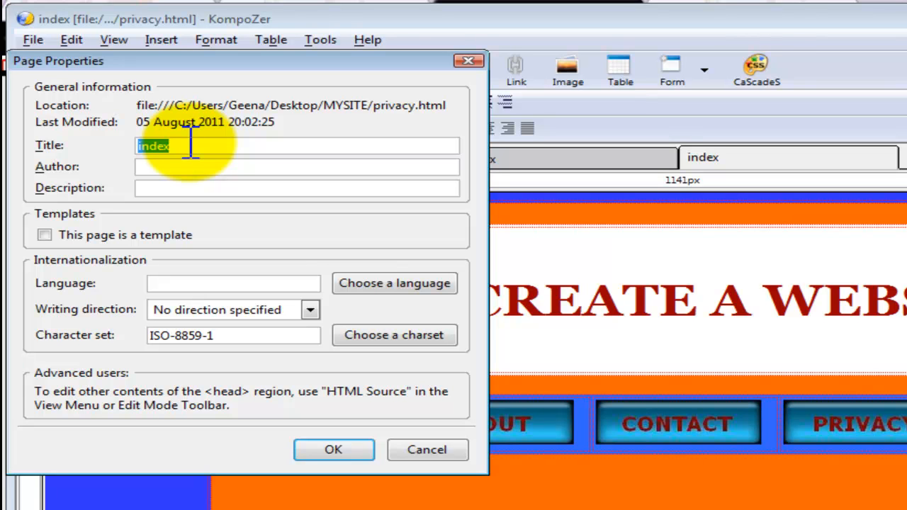
pyautogui.write('PR')
pyautogui.press('BackSpace')
pyautogui.write('rivacy')
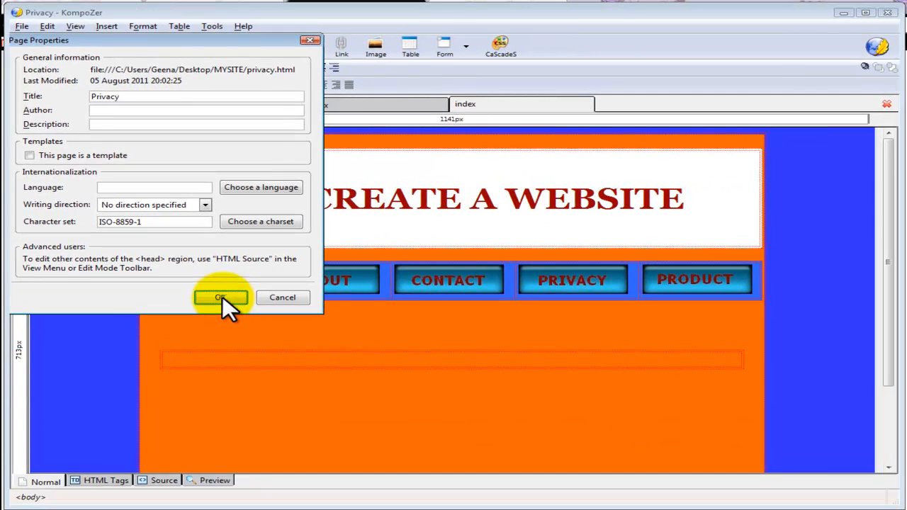
pyautogui.click(334, 450)
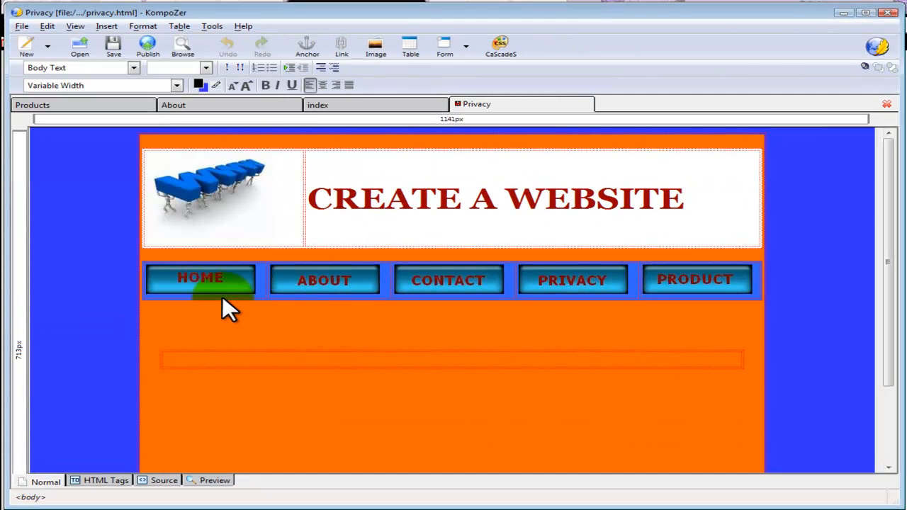
# Paste the copied privacy statement into the empty table below the navigation buttons and return to the start of the page
pyautogui.click(228, 357)
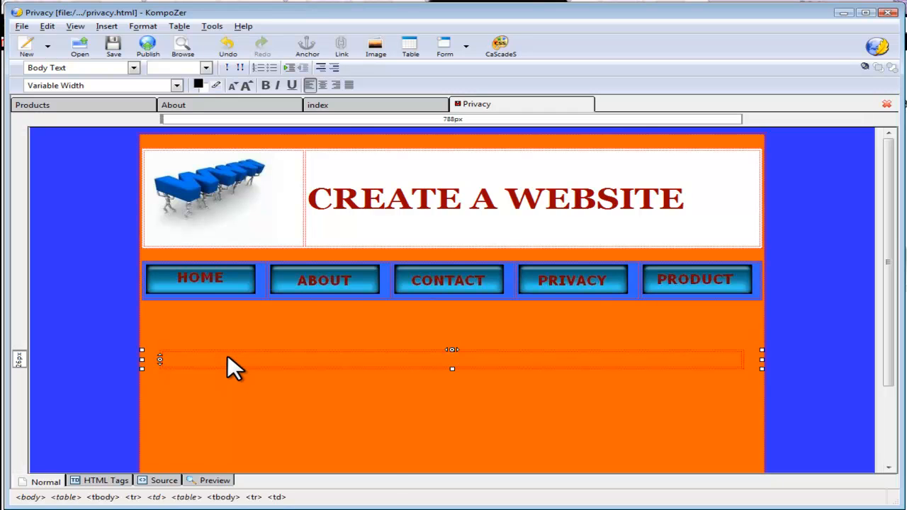
pyautogui.rightClick(227, 358)
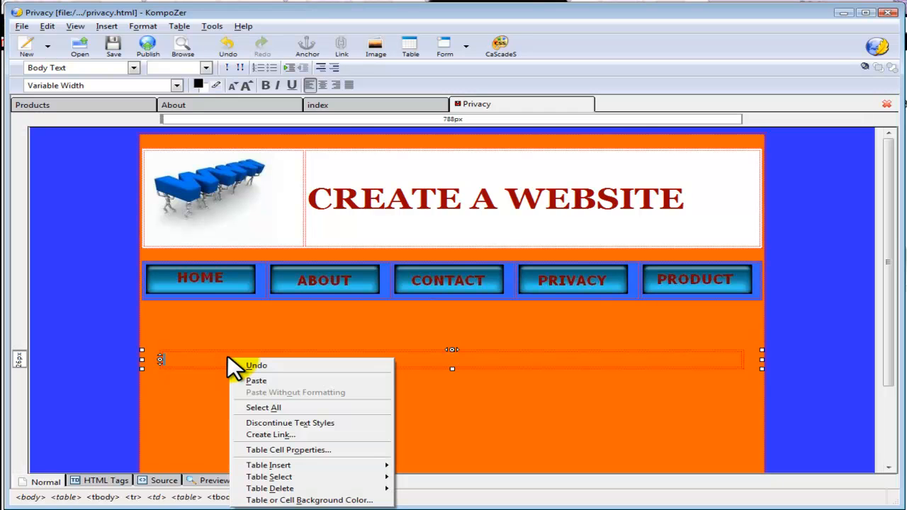
pyautogui.click(260, 380)
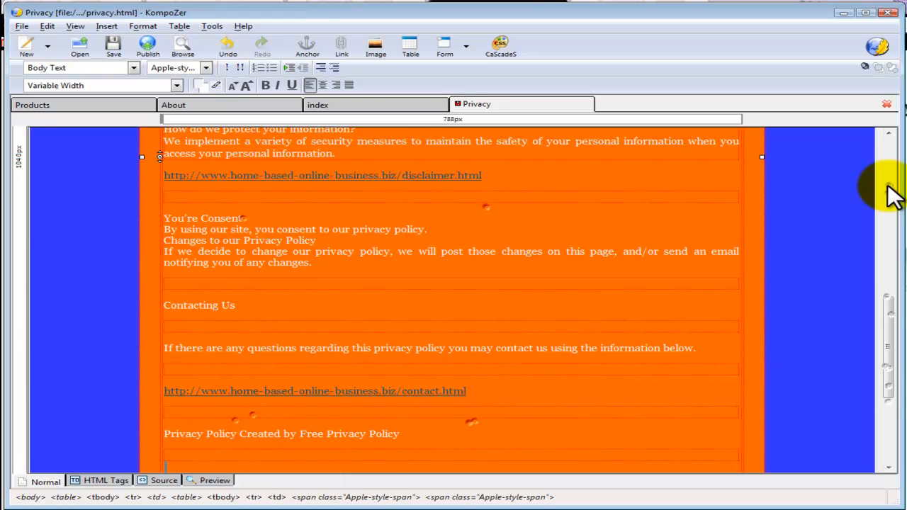
pyautogui.hotkey('ctrl', 'Home')
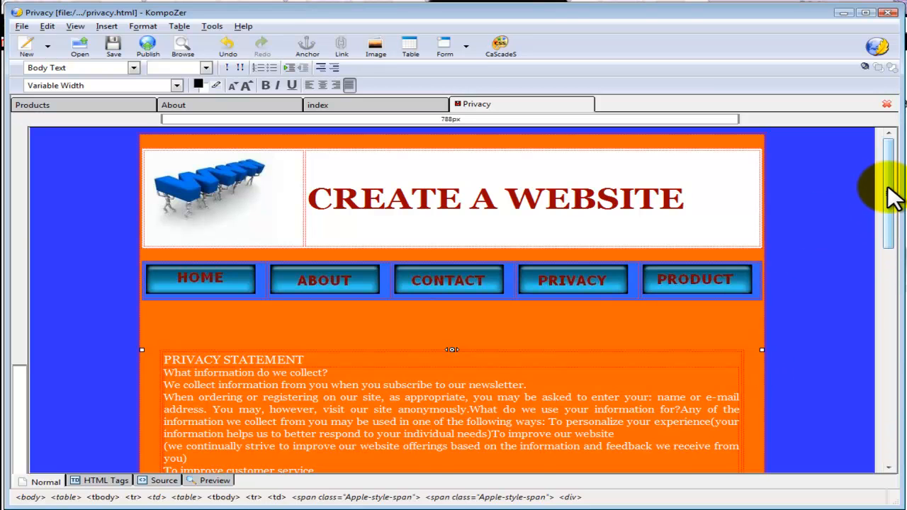
# Delete the disclaimer and contact web addresses and the blank row under "Contacting Us" from the privacy text
pyautogui.scroll(-1, 893, 195)
pyautogui.moveTo(893, 205); pyautogui.dragTo(890, 357)
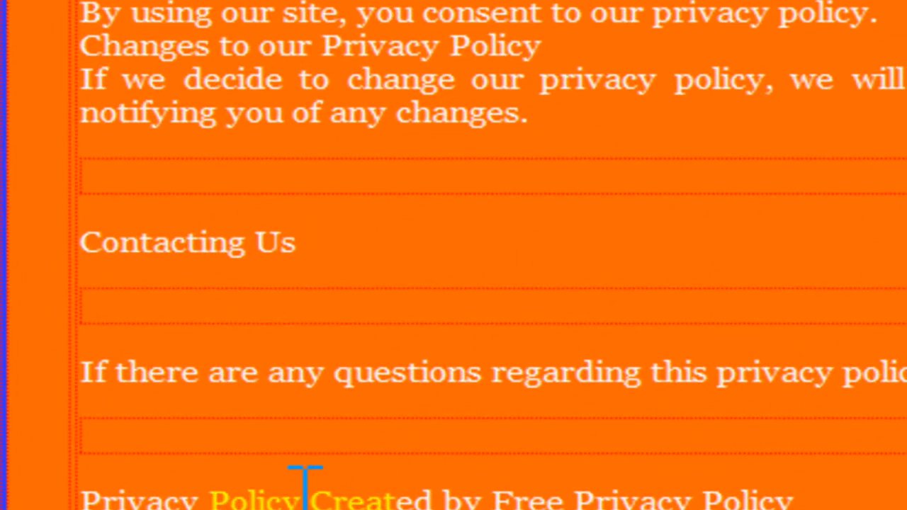
pyautogui.click(187, 436)
pyautogui.press('BackSpace')
# Link the "Contacting Us" text in the privacy statement to contact.html
pyautogui.moveTo(314, 243); pyautogui.dragTo(79, 241)
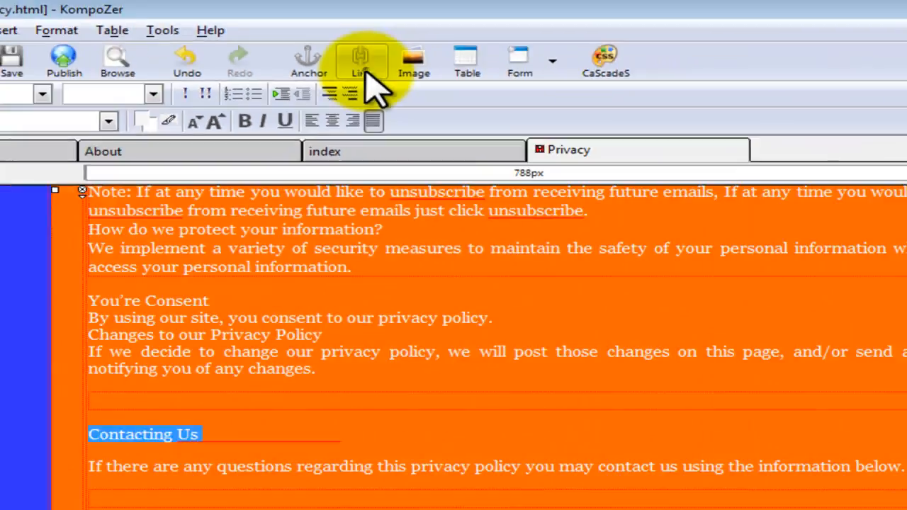
pyautogui.click(366, 71)
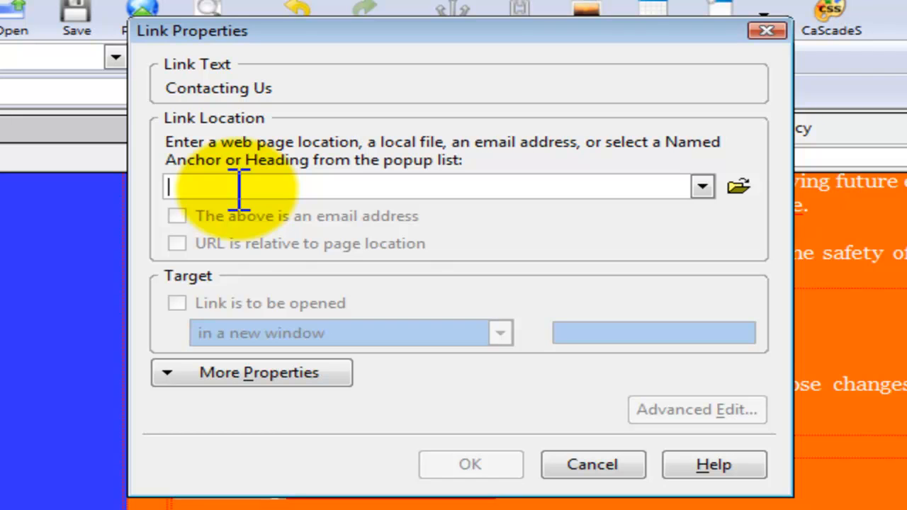
pyautogui.write('contact')
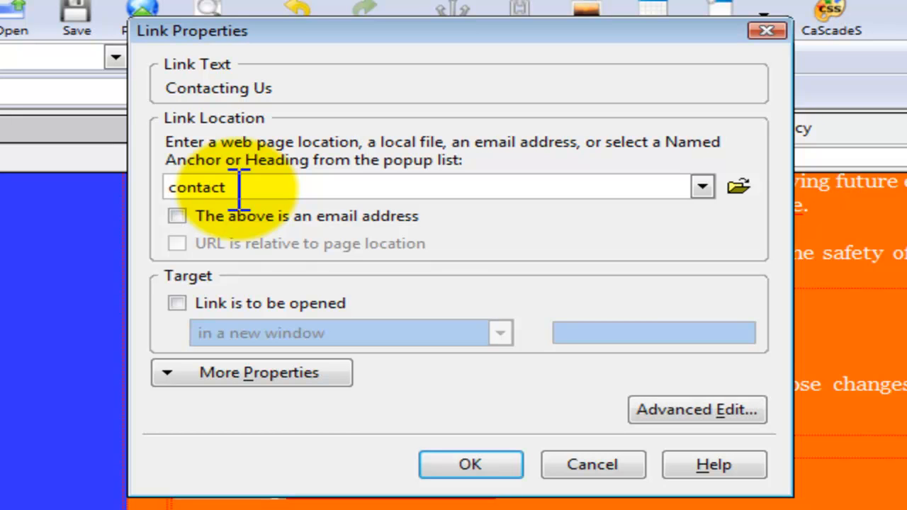
pyautogui.write('.html')
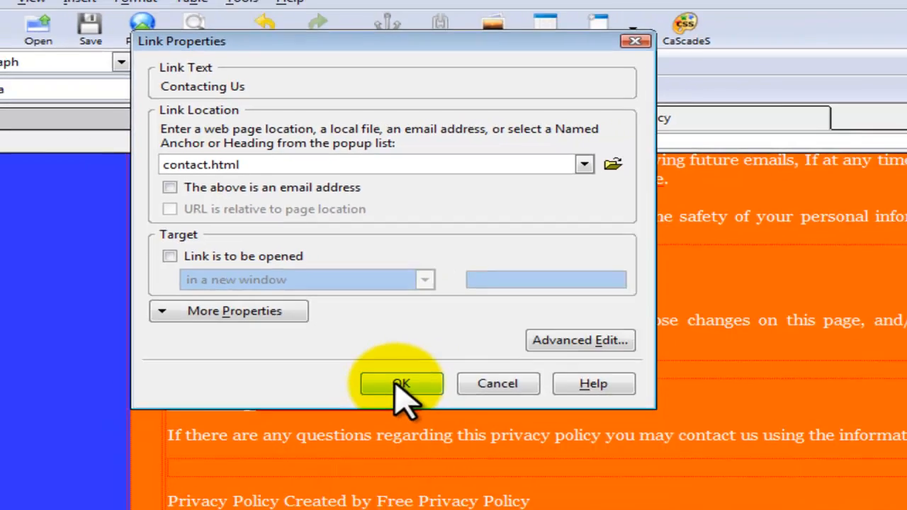
pyautogui.click(401, 384)
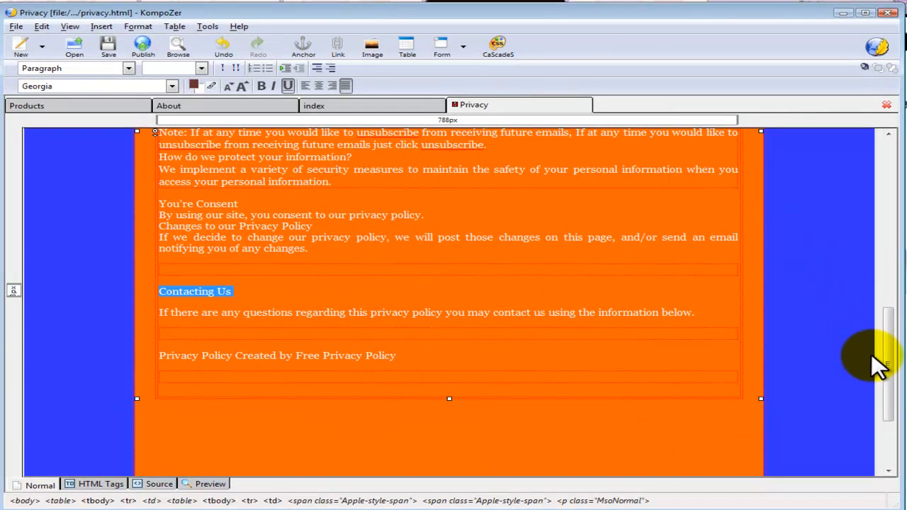
# Color the "Contacting Us" link blue, #3333FF, deselect it and save the privacy page
pyautogui.scroll(1, 890, 383)
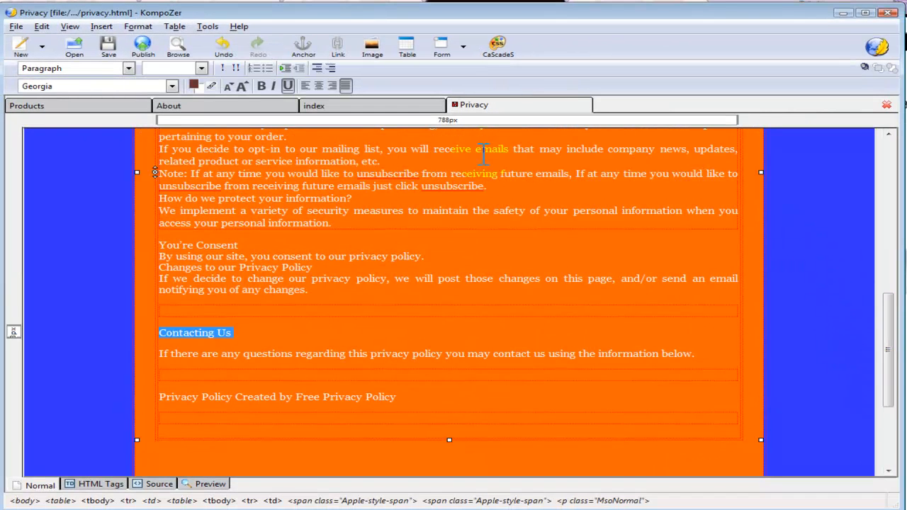
pyautogui.click(194, 85)
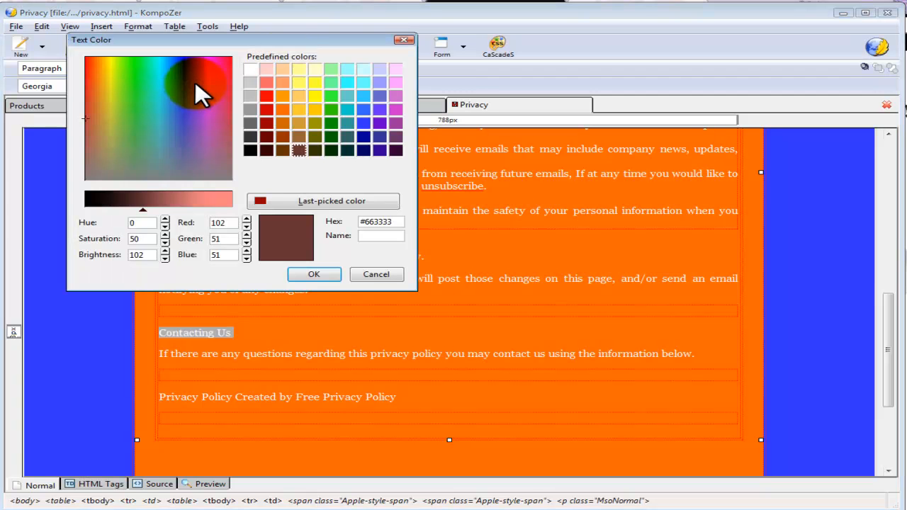
pyautogui.click(362, 122)
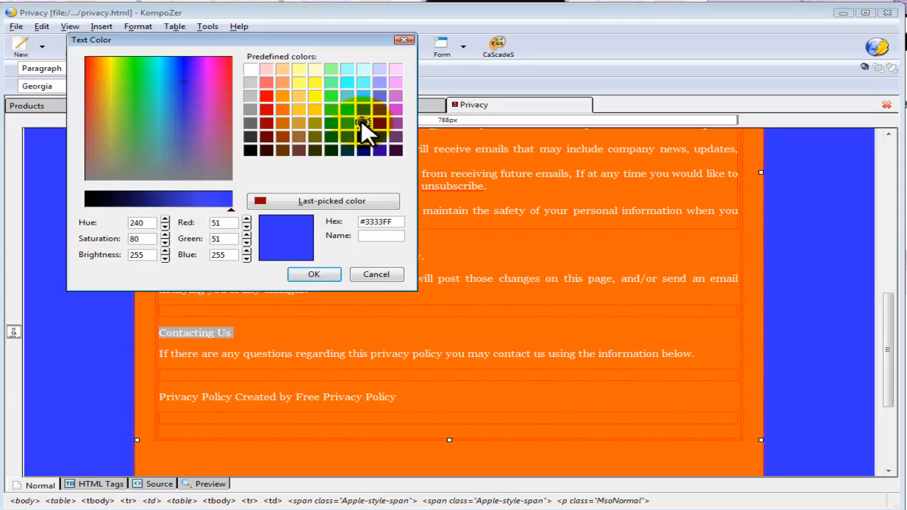
pyautogui.click(313, 273)
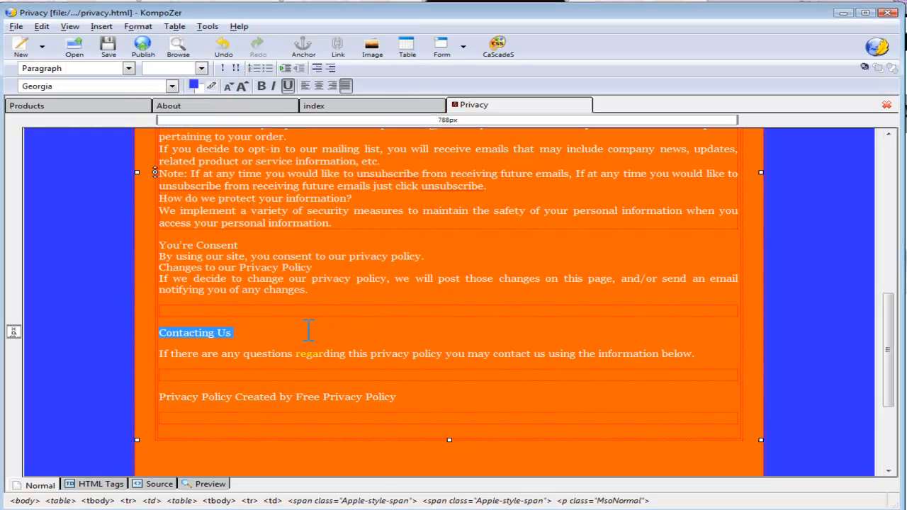
pyautogui.click(272, 332)
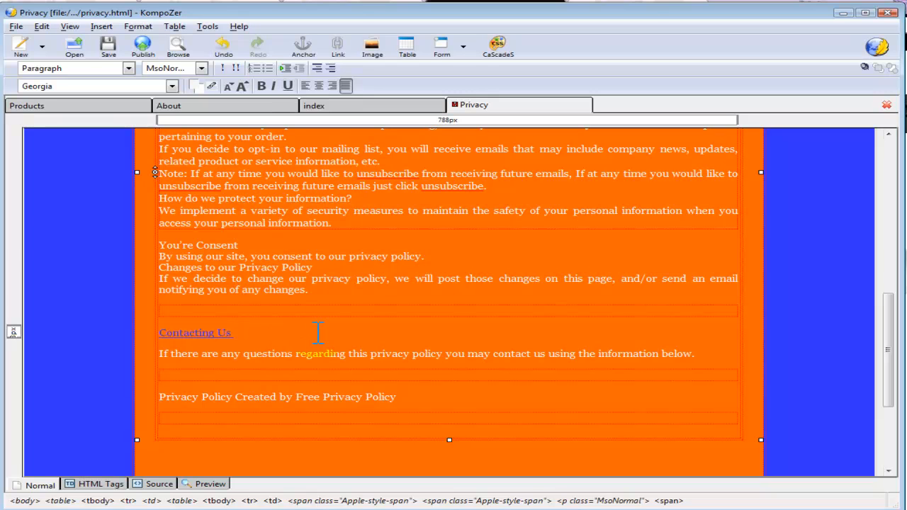
pyautogui.click(108, 40)
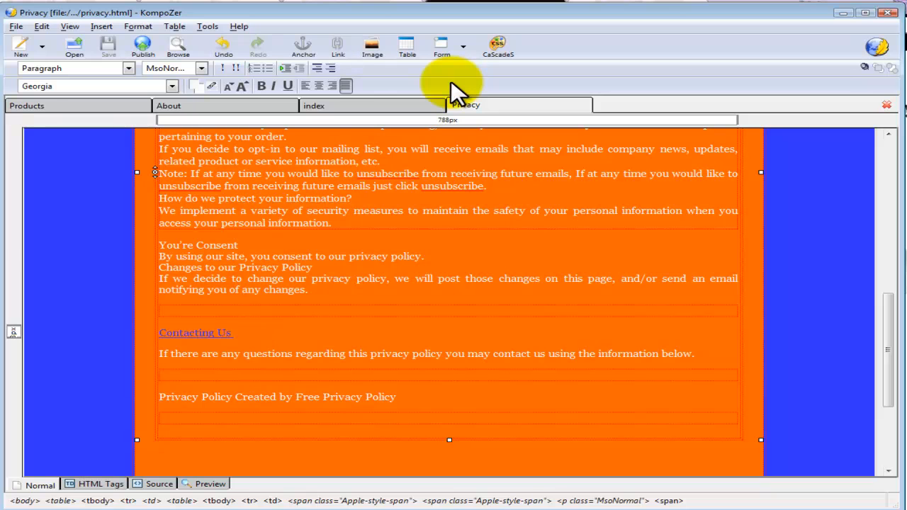
# Open the contact page from the MYSITE folder for editing
pyautogui.click(16, 27)
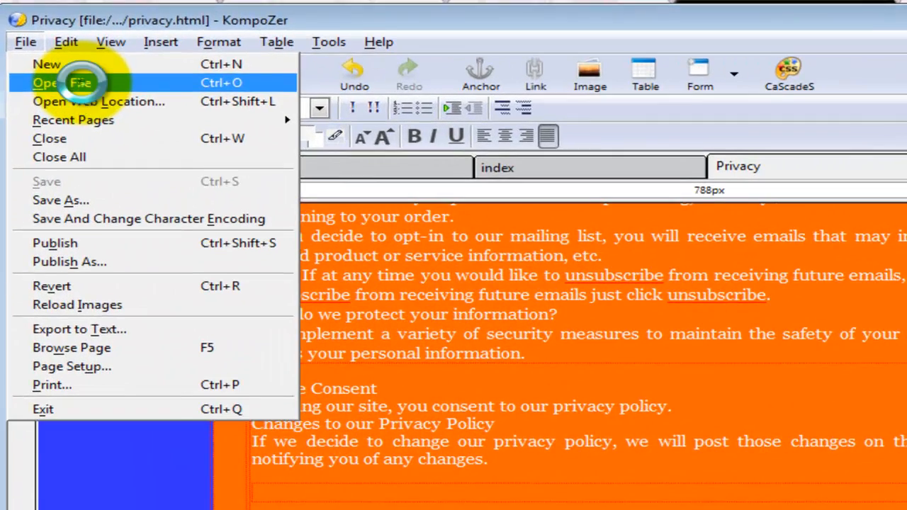
pyautogui.click(83, 89)
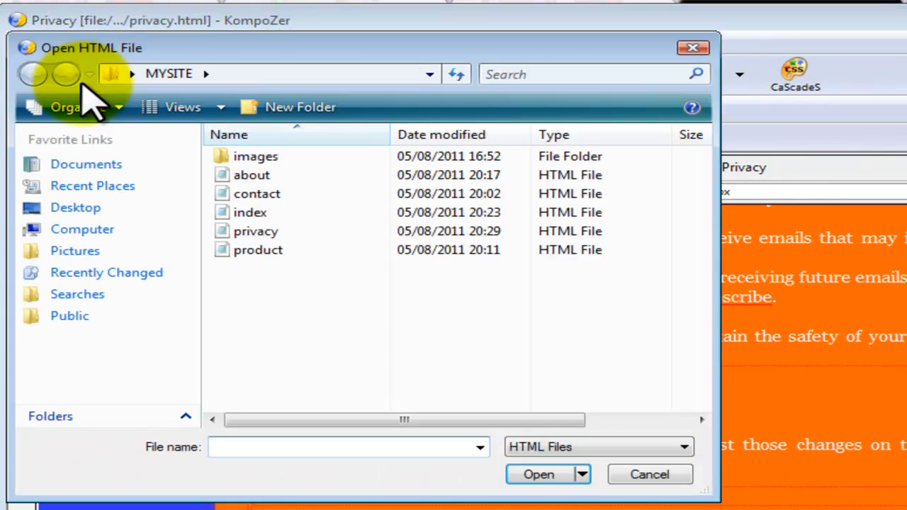
pyautogui.click(267, 194)
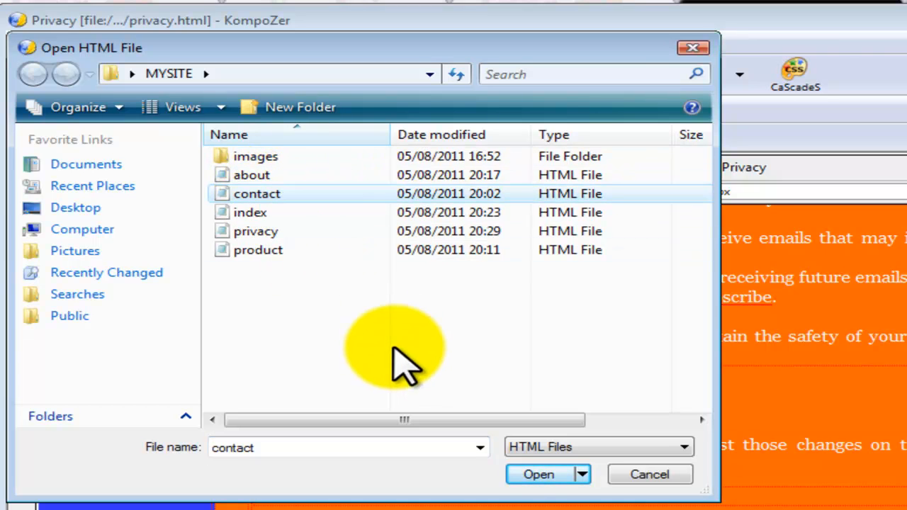
pyautogui.click(544, 474)
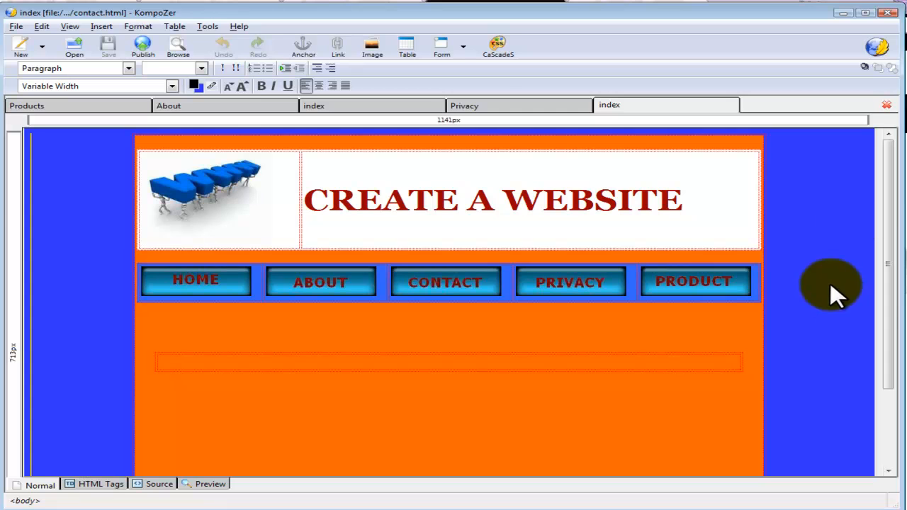
# Paste the copied "Contact Us" text into the empty table below the contact page's navigation buttons
pyautogui.moveTo(891, 294); pyautogui.dragTo(891, 247)
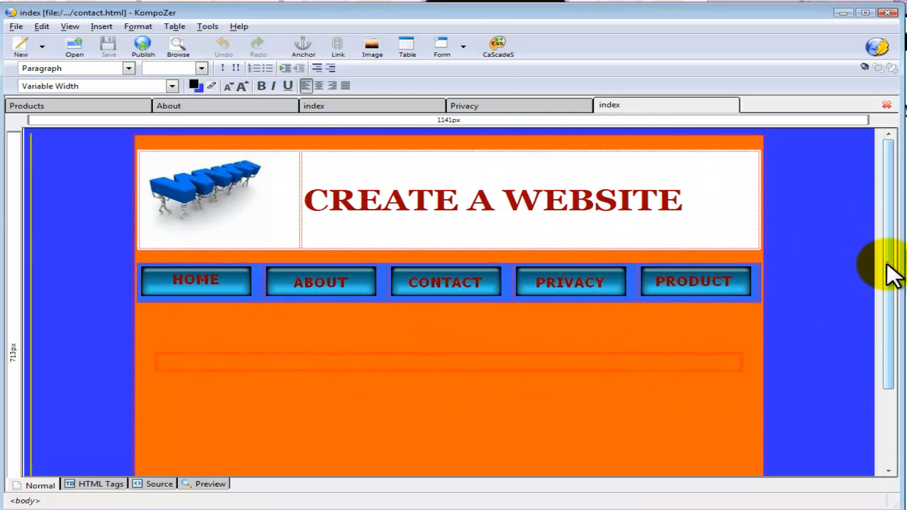
pyautogui.click(202, 363)
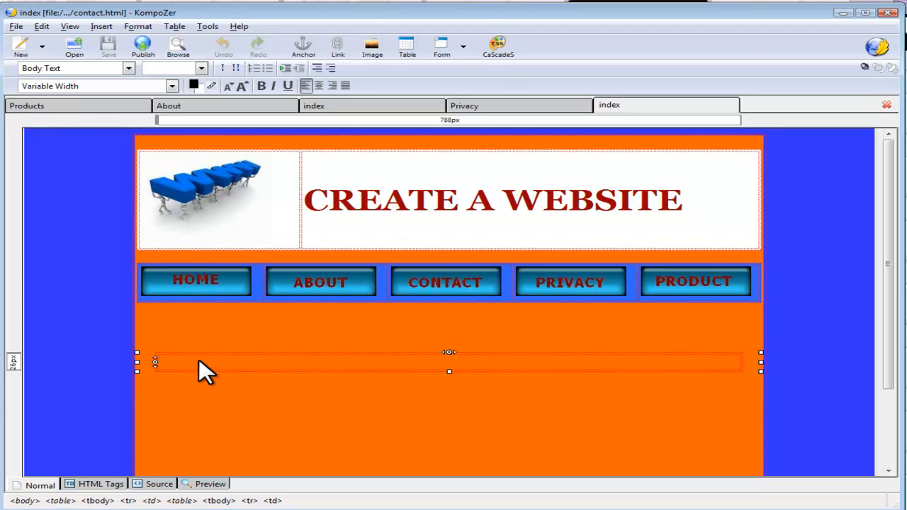
pyautogui.rightClick(200, 360)
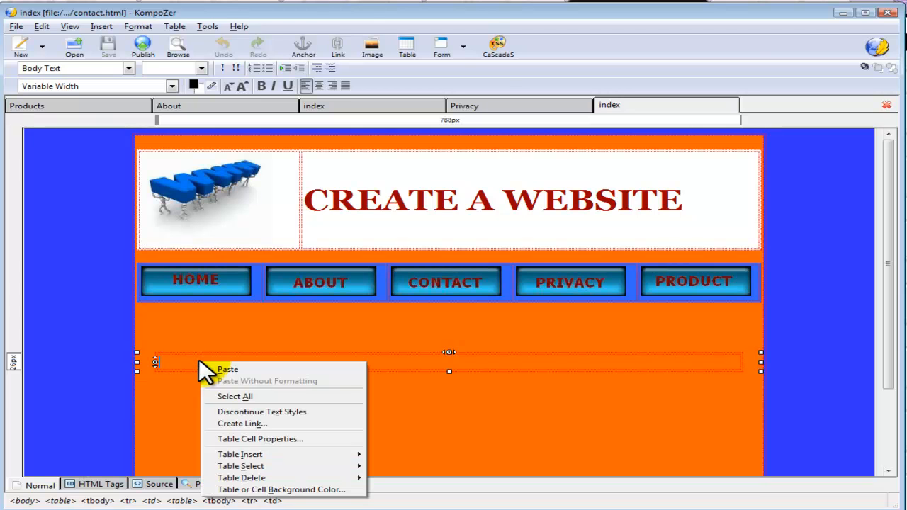
pyautogui.click(217, 369)
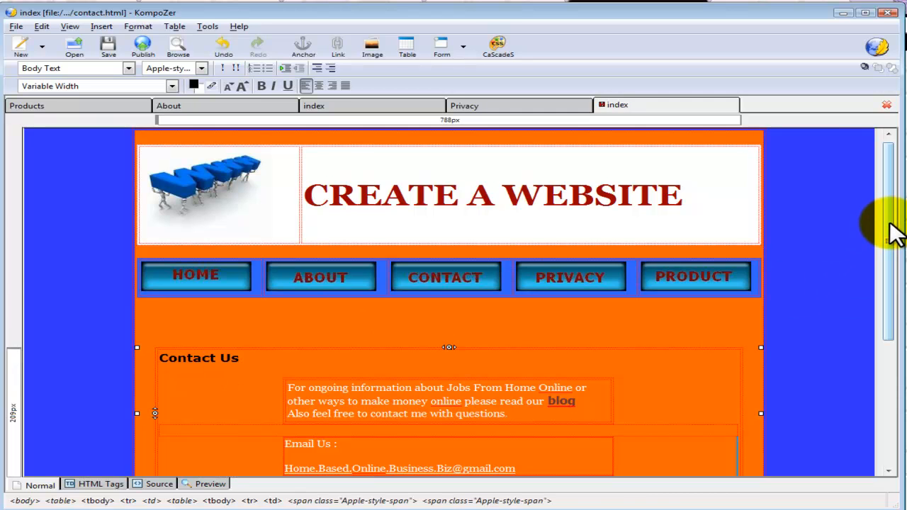
pyautogui.scroll(-2, 891, 234)
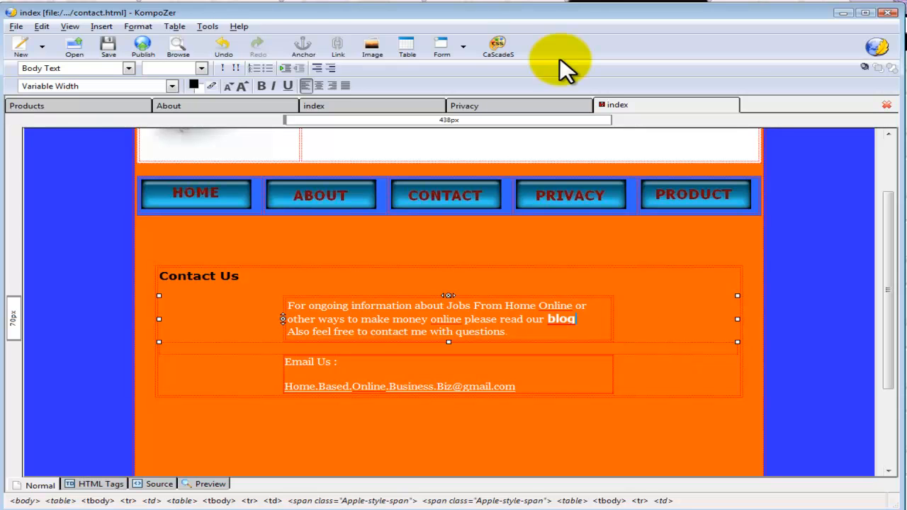
# Set the contact page's title to "Contact" in its page properties
pyautogui.click(140, 26)
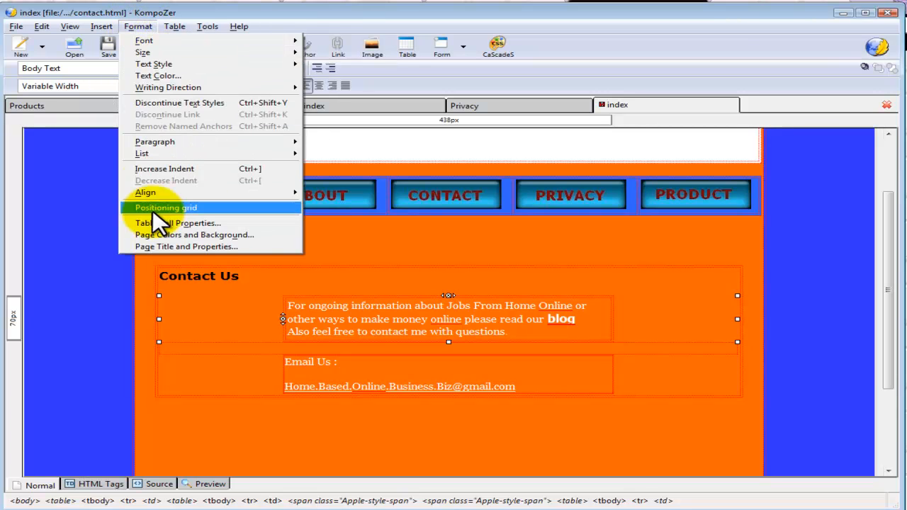
pyautogui.click(152, 242)
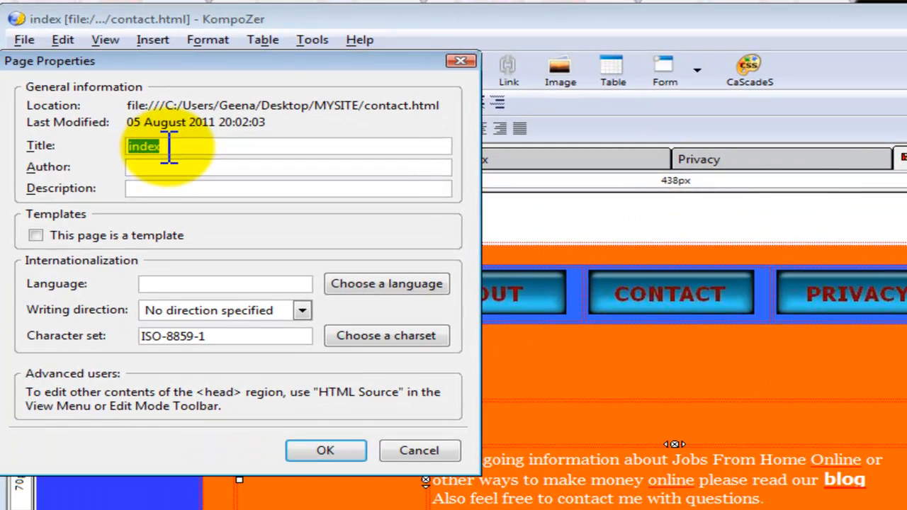
pyautogui.write('Contact')
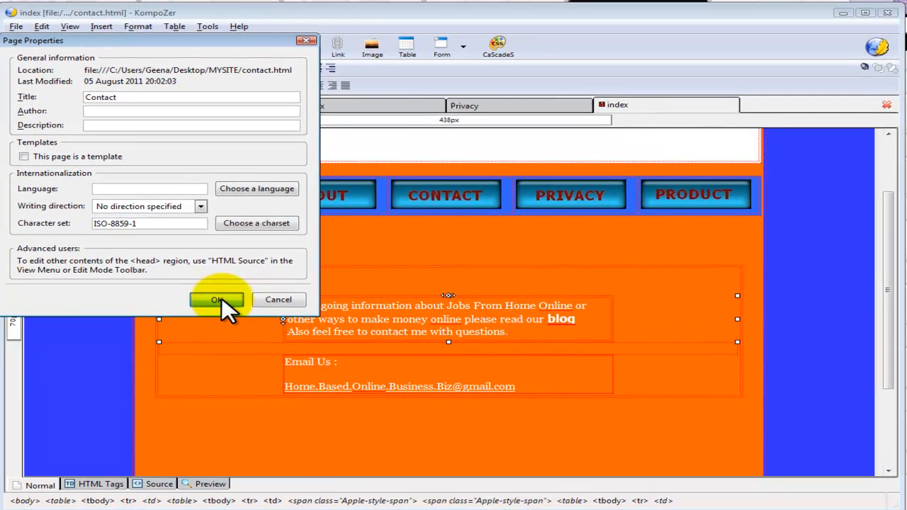
pyautogui.click(322, 445)
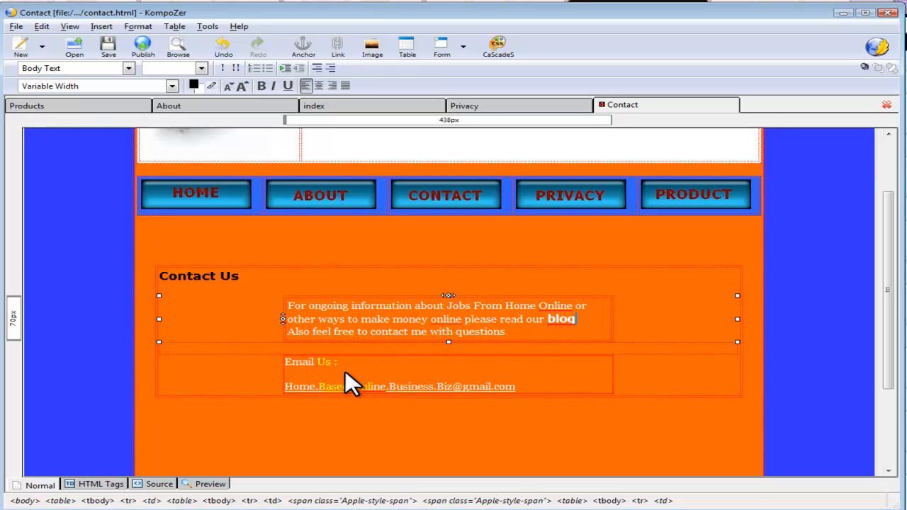
# Set the address below "Email Us" as an email link with a page-relative URL, opening in a new window, and save the contact page
pyautogui.moveTo(519, 386); pyautogui.dragTo(287, 386)
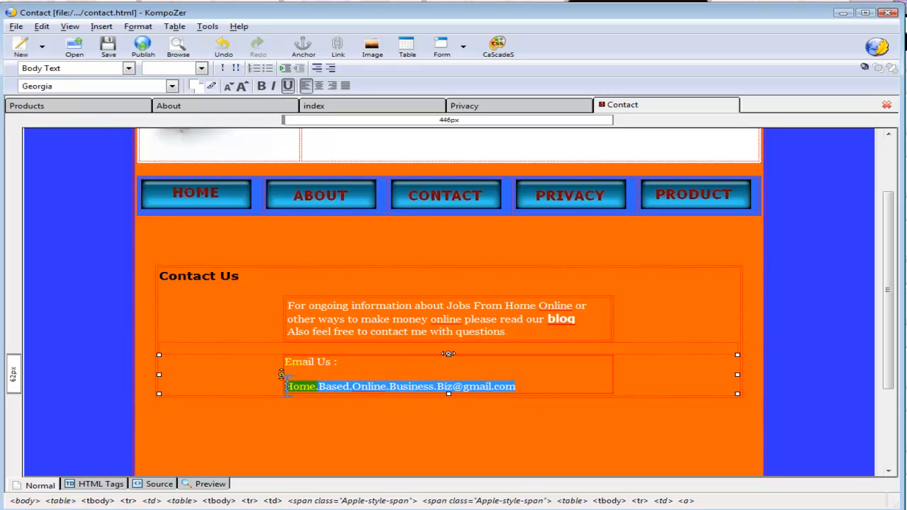
pyautogui.click(341, 49)
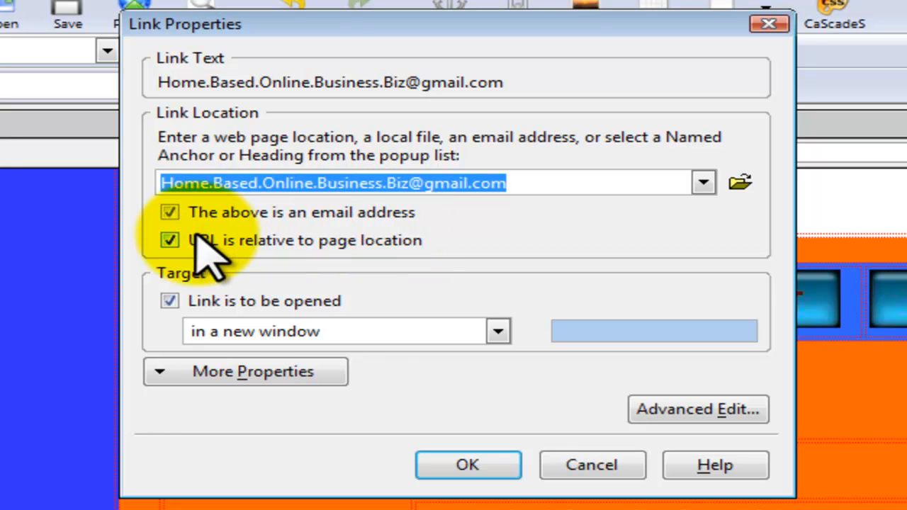
pyautogui.click(170, 241)
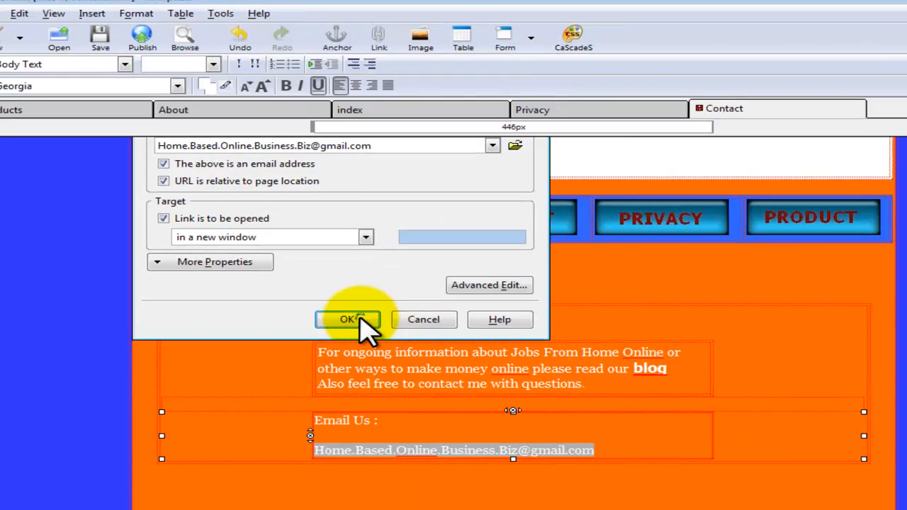
pyautogui.click(507, 468)
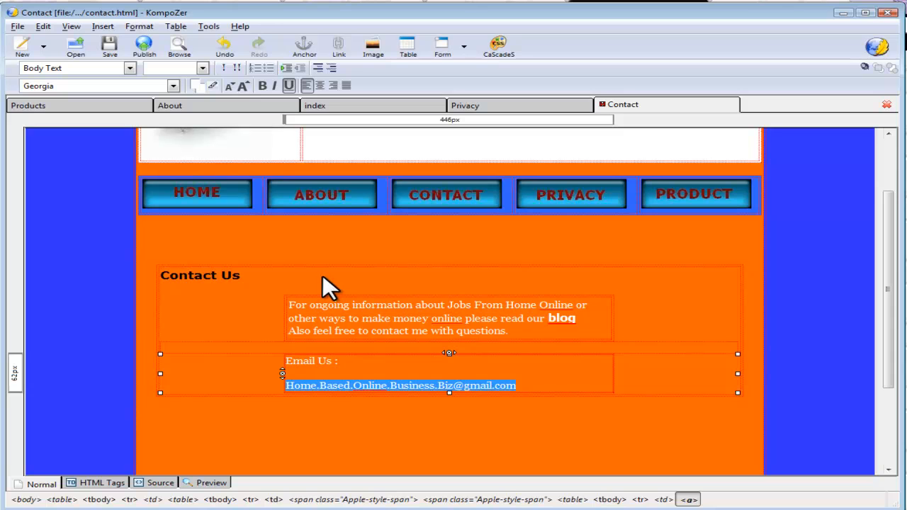
pyautogui.click(692, 391)
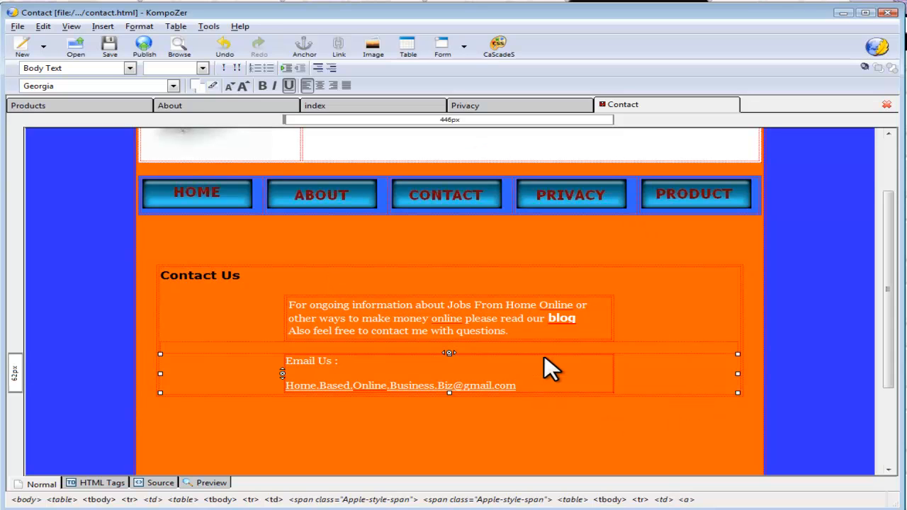
pyautogui.click(110, 47)
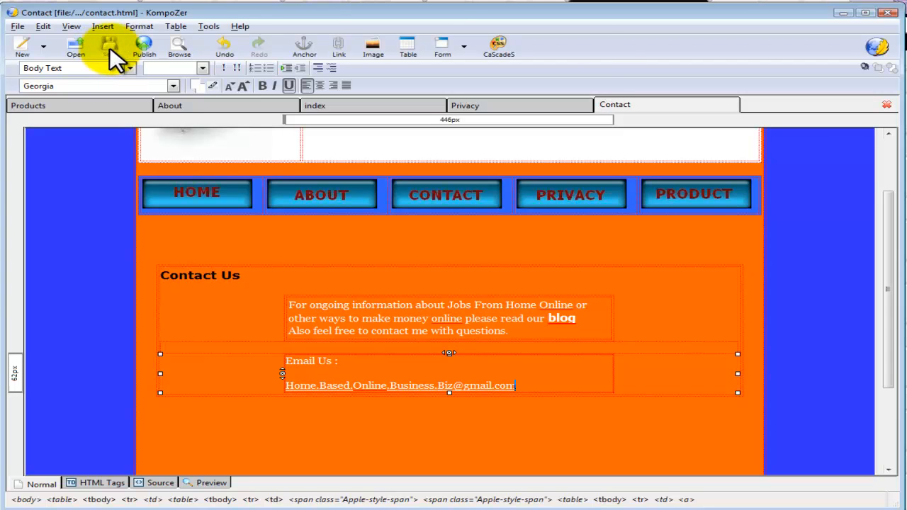